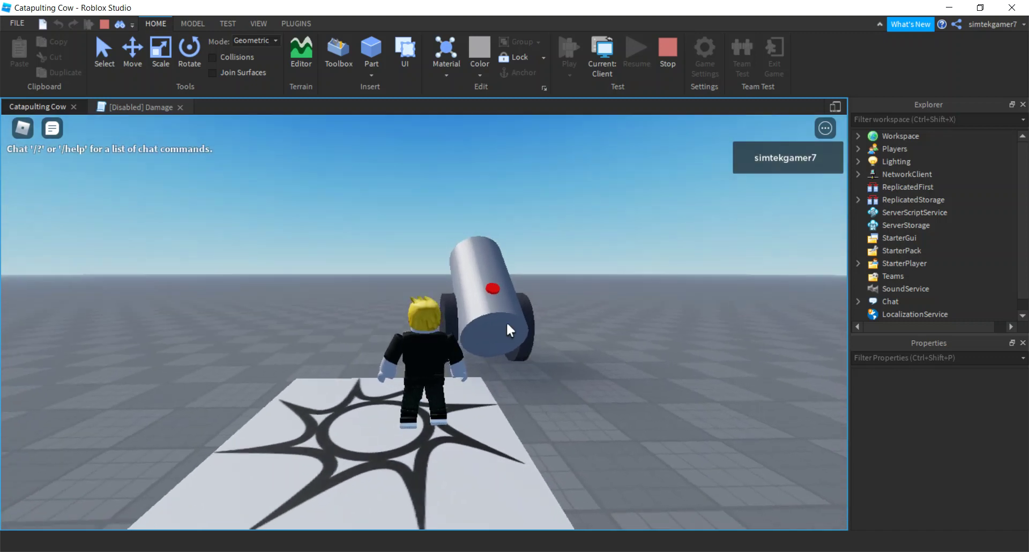
Fire the finished cannon with its red button in the running playtest and stop the test.
{"action": "key", "text": "w"}
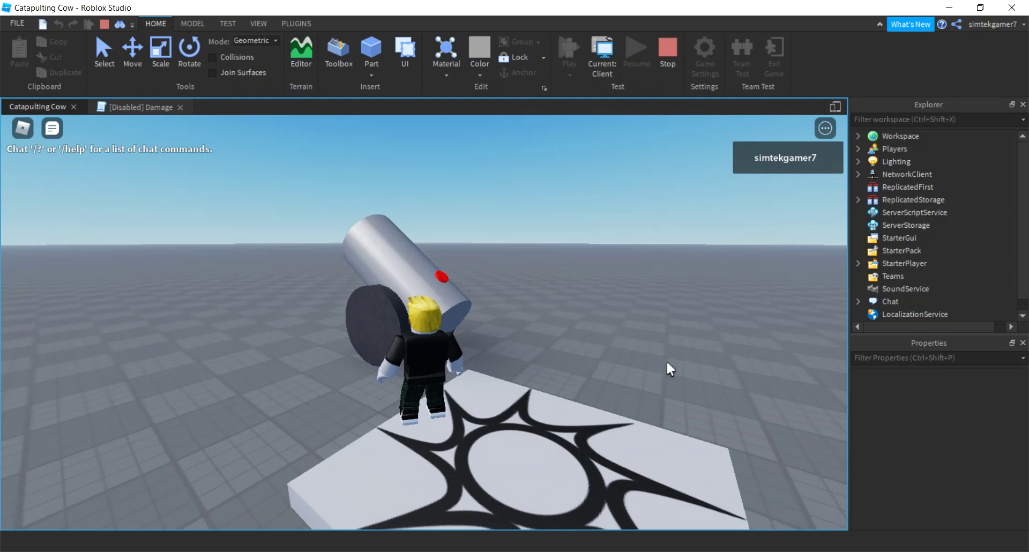
{"action": "right_click_drag", "start_coordinate": [650, 366], "coordinate": [650, 366]}
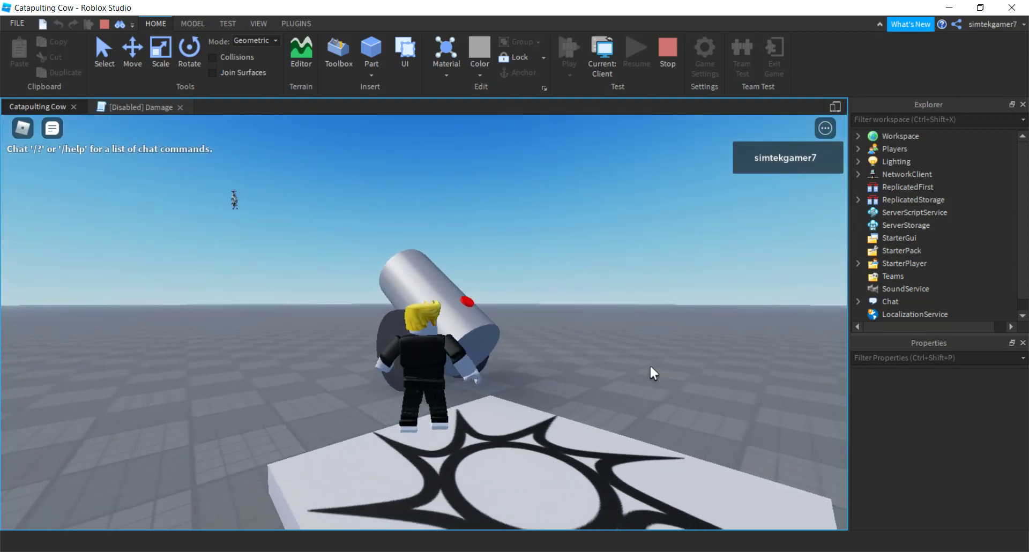
{"action": "left_click", "coordinate": [466, 304]}
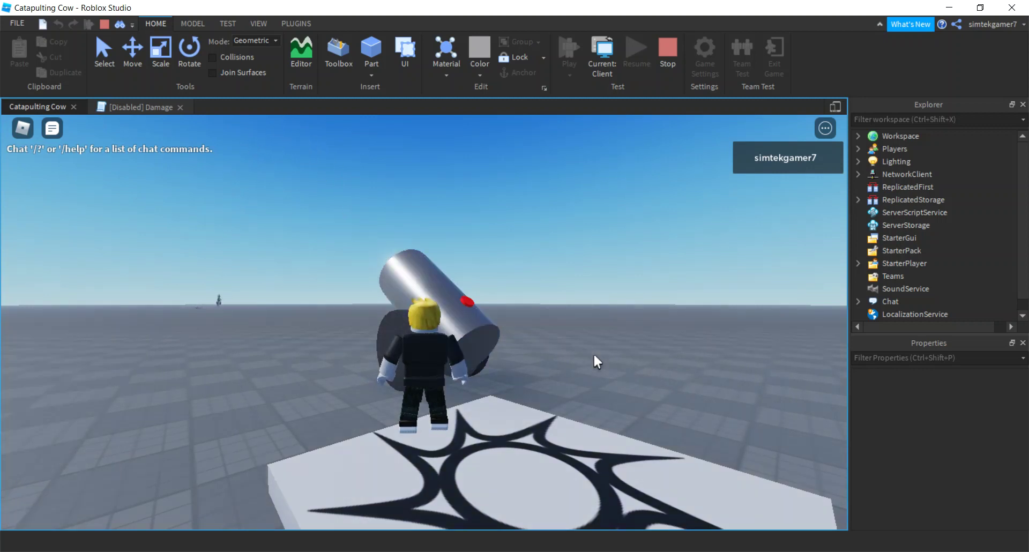
{"action": "right_click_drag", "start_coordinate": [595, 355], "coordinate": [594, 355]}
{"action": "key", "text": "s"}
{"action": "key", "text": "a"}
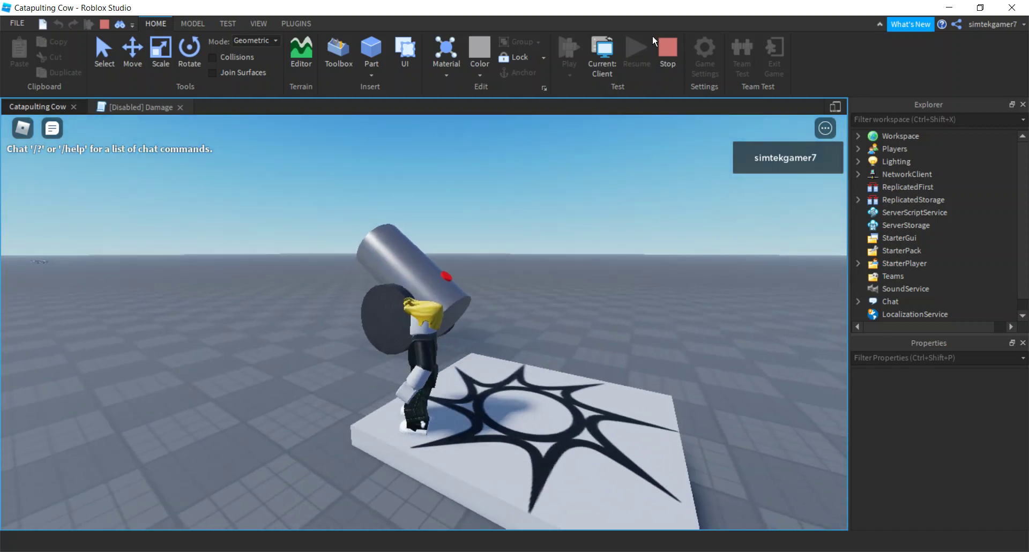
{"action": "left_click", "coordinate": [667, 53]}
Switch to the Baseplate place, insert a cylinder part and raise it to about 7.4 studs above the ground.
{"action": "mouse_move", "coordinate": [435, 532]}
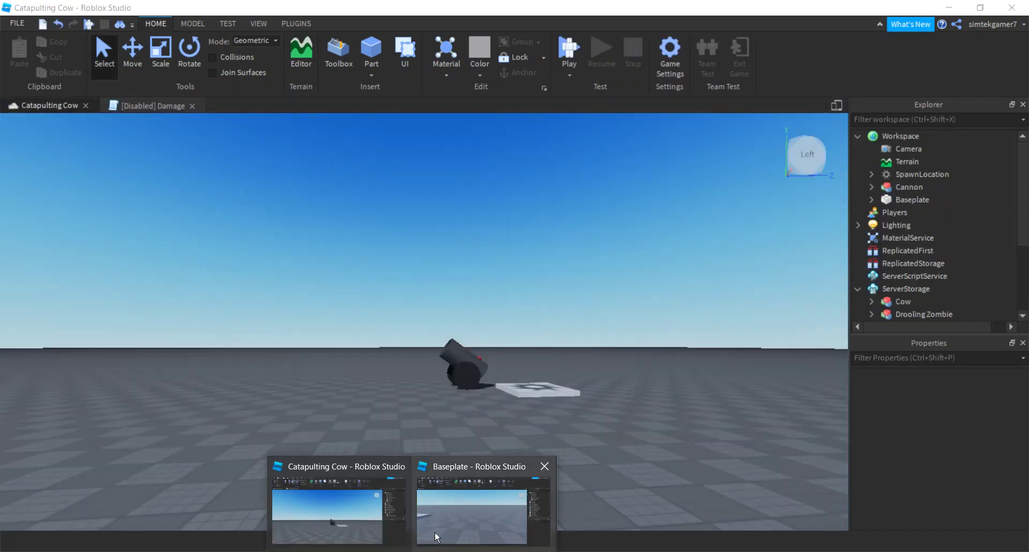
{"action": "left_click", "coordinate": [455, 519]}
{"action": "right_click_drag", "start_coordinate": [534, 421], "coordinate": [535, 421]}
{"action": "key", "text": "s"}
{"action": "key", "text": "a"}
{"action": "key", "text": "w"}
{"action": "left_click", "coordinate": [373, 72]}
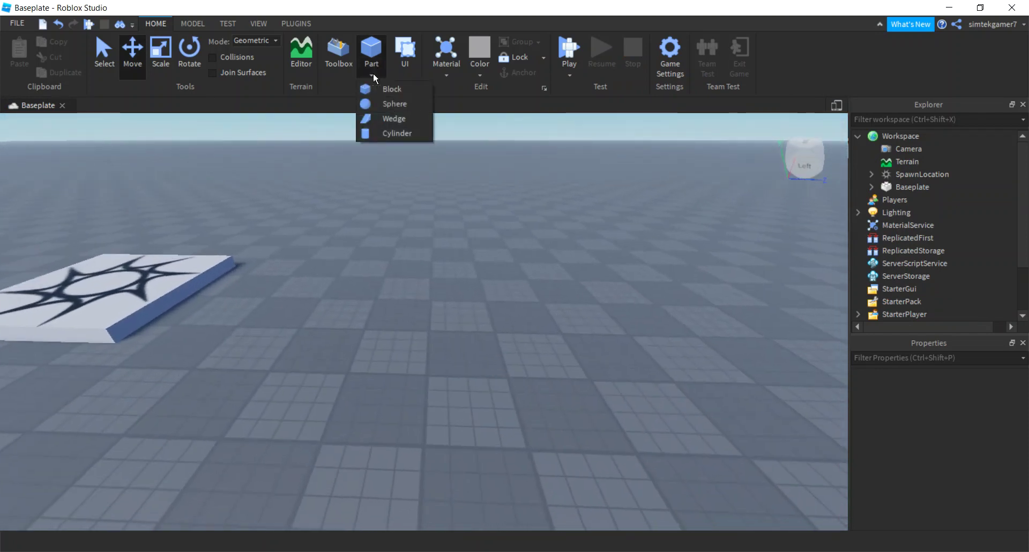
{"action": "left_click", "coordinate": [391, 132]}
{"action": "right_click_drag", "start_coordinate": [503, 328], "coordinate": [500, 308]}
{"action": "left_click_drag", "start_coordinate": [470, 184], "coordinate": [477, 116]}
{"action": "right_click_drag", "start_coordinate": [587, 320], "coordinate": [589, 311]}
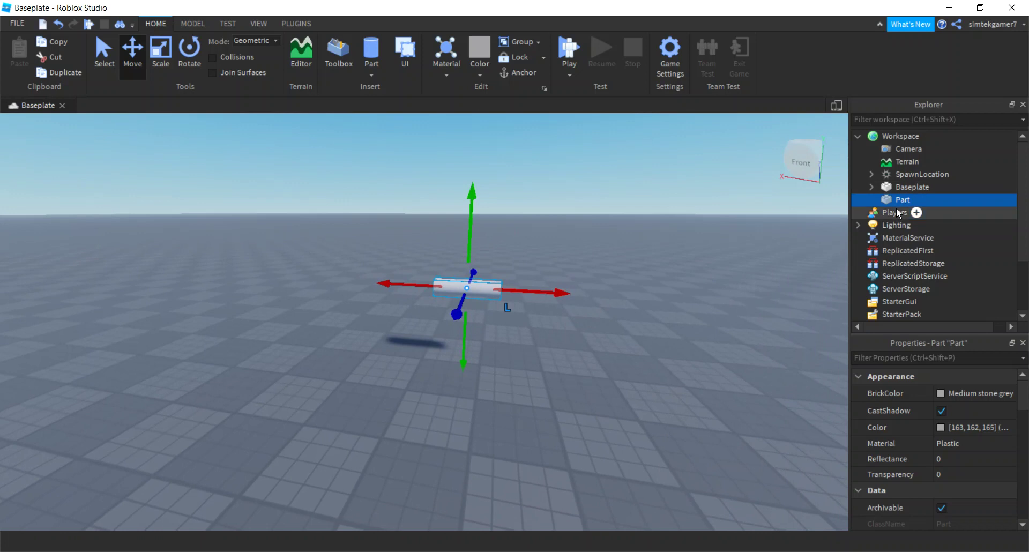
{"action": "left_click_drag", "start_coordinate": [472, 234], "coordinate": [472, 198]}
Set the cylinder's size to 12, 6, 6 to form the cannon barrel.
{"action": "scroll", "coordinate": [981, 444], "scroll_direction": "down", "scroll_amount": 5}
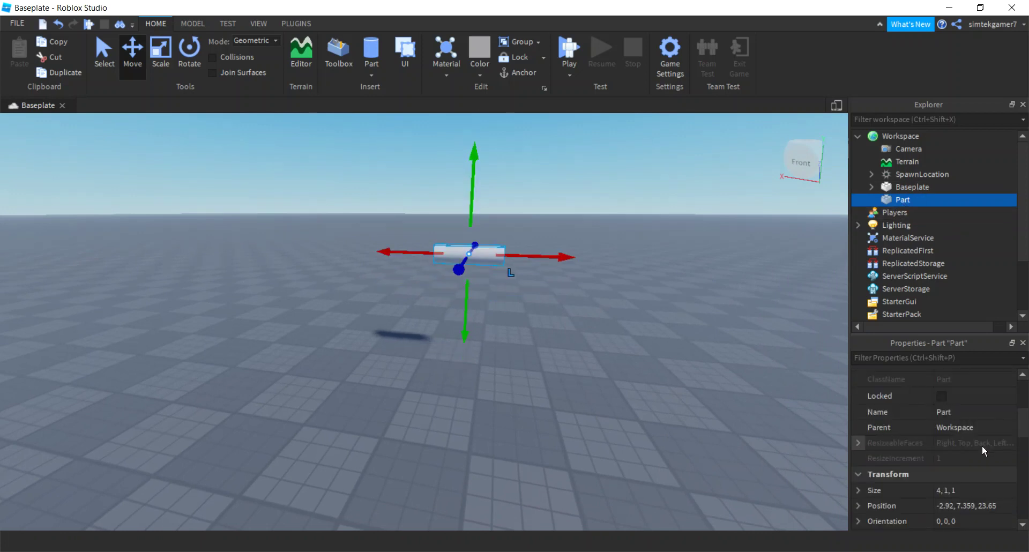
{"action": "left_click", "coordinate": [975, 446]}
{"action": "type", "text": "12"}
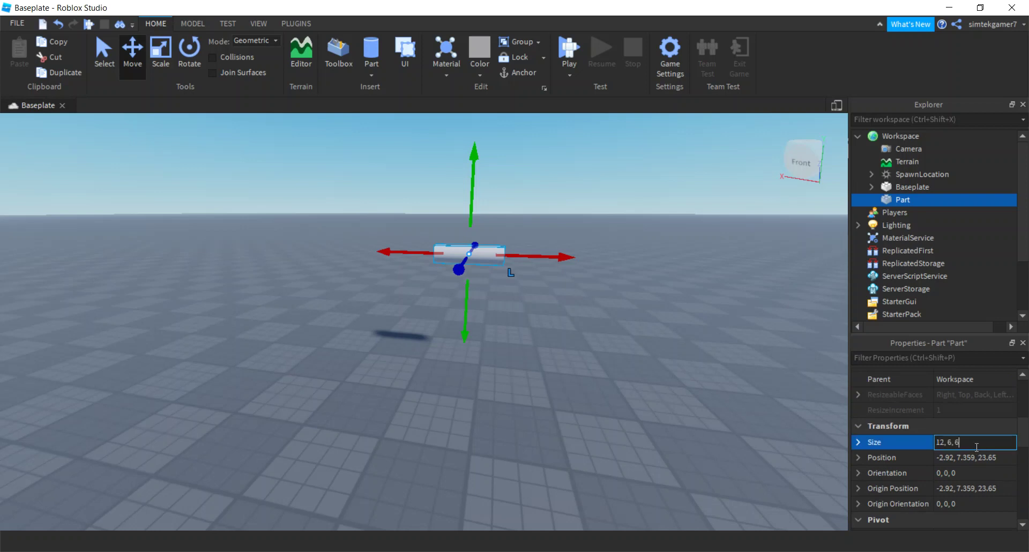
{"action": "key", "text": "Return"}
{"action": "key", "text": "f"}
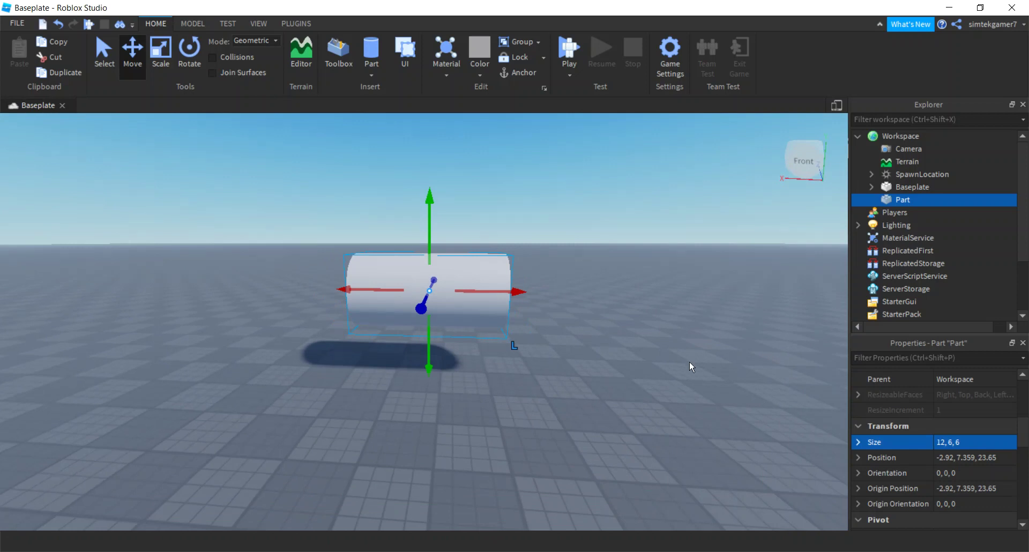
Duplicate the barrel cylinder and rename the copy Wheel.
{"action": "key", "text": "ctrl+d"}
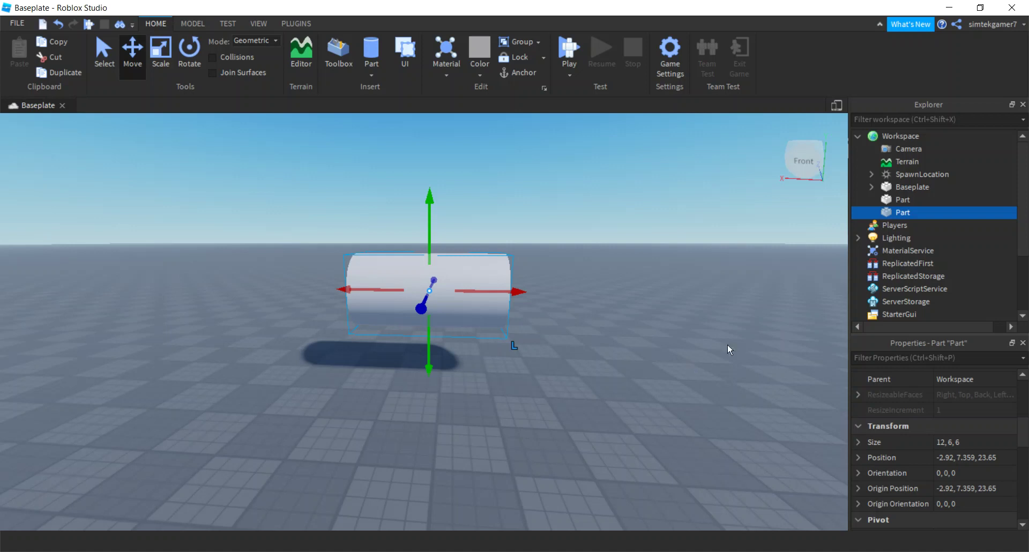
{"action": "double_click", "coordinate": [902, 212]}
{"action": "type", "text": "Wheel"}
{"action": "key", "text": "Return"}
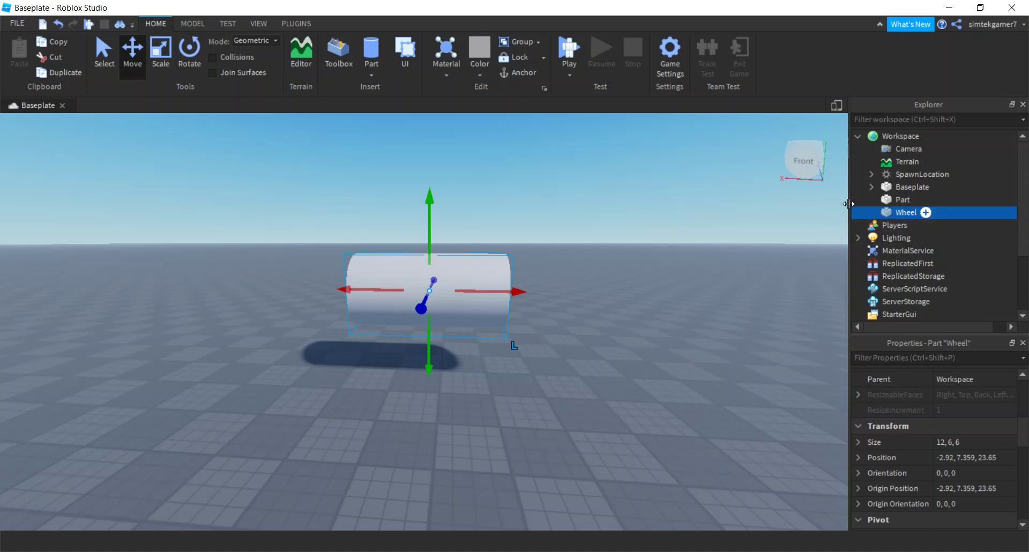
Rotate the Wheel part 90° about the vertical axis and set the rotation snap increment to 30°.
{"action": "left_click", "coordinate": [189, 52]}
{"action": "left_click_drag", "start_coordinate": [413, 303], "coordinate": [493, 295]}
{"action": "right_click_drag", "start_coordinate": [583, 360], "coordinate": [584, 360]}
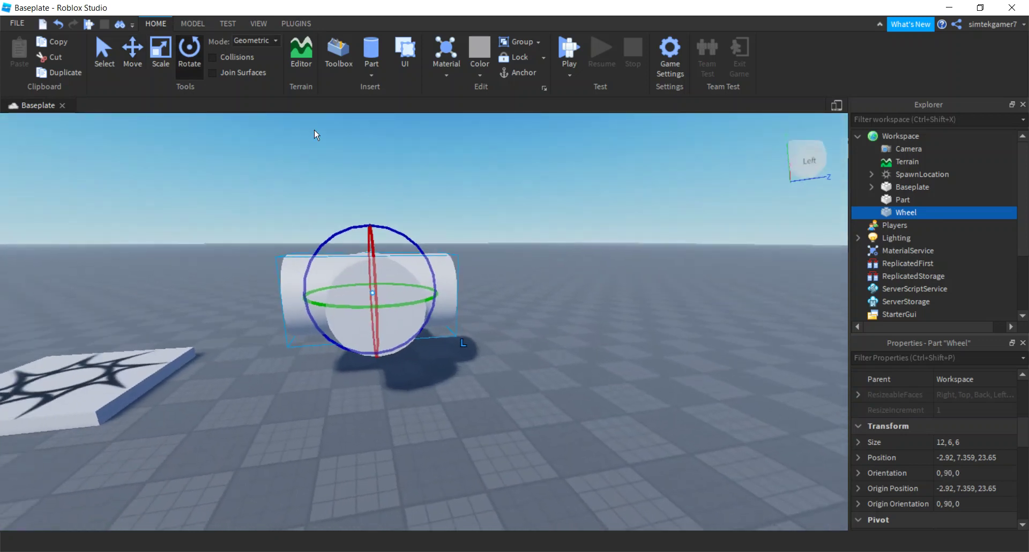
{"action": "left_click", "coordinate": [196, 23]}
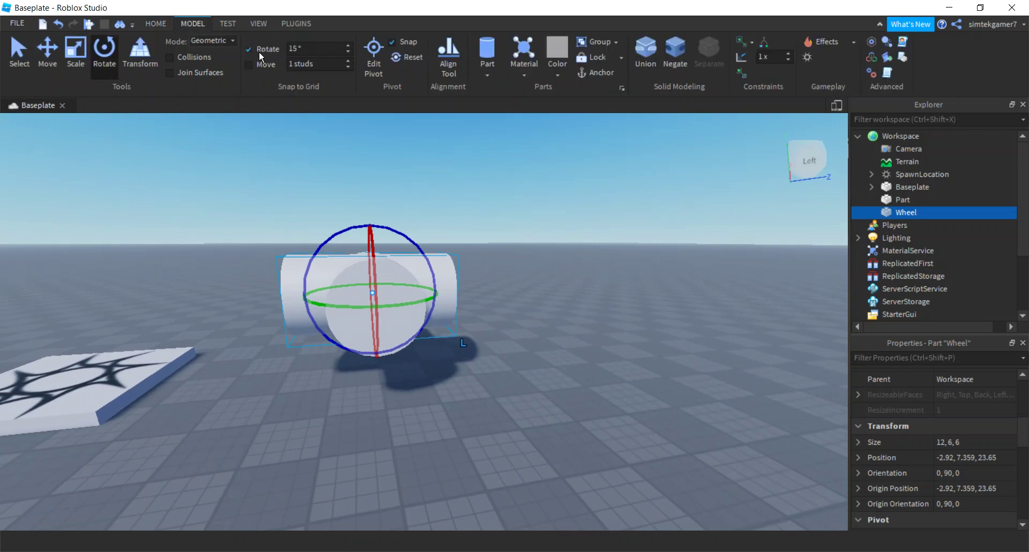
{"action": "left_click", "coordinate": [317, 47]}
Set the Wheel part's size to 1, 6, 6.
{"action": "right_click_drag", "start_coordinate": [521, 336], "coordinate": [479, 324]}
{"action": "scroll", "coordinate": [479, 323], "scroll_direction": "down", "scroll_amount": 2}
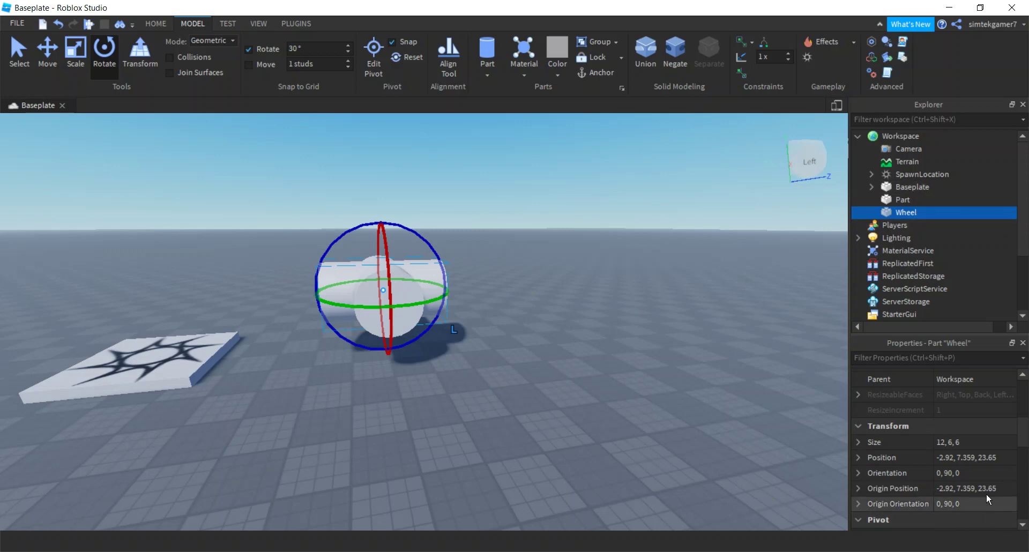
{"action": "left_click", "coordinate": [972, 442]}
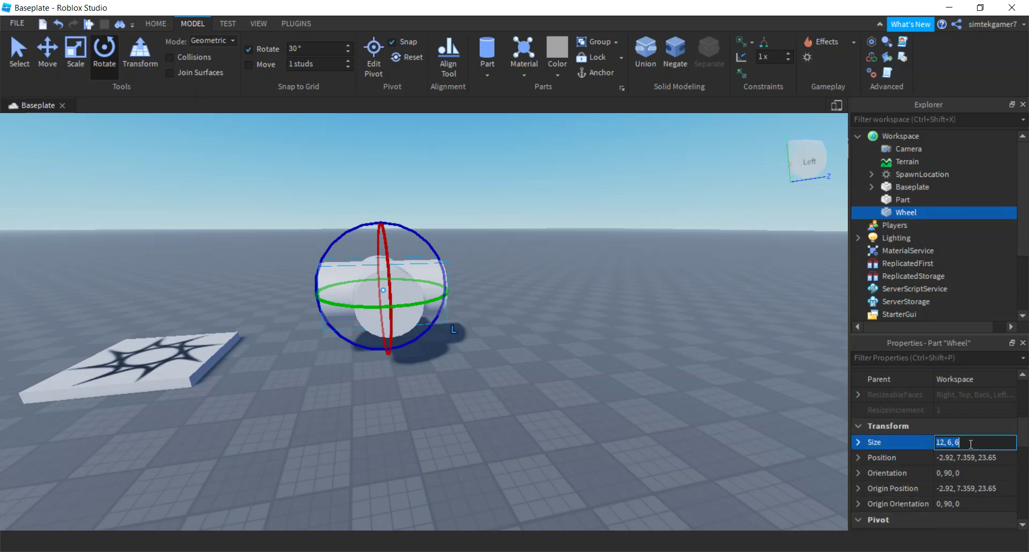
{"action": "type", "text": "1, 6"}
{"action": "key", "text": "Return"}
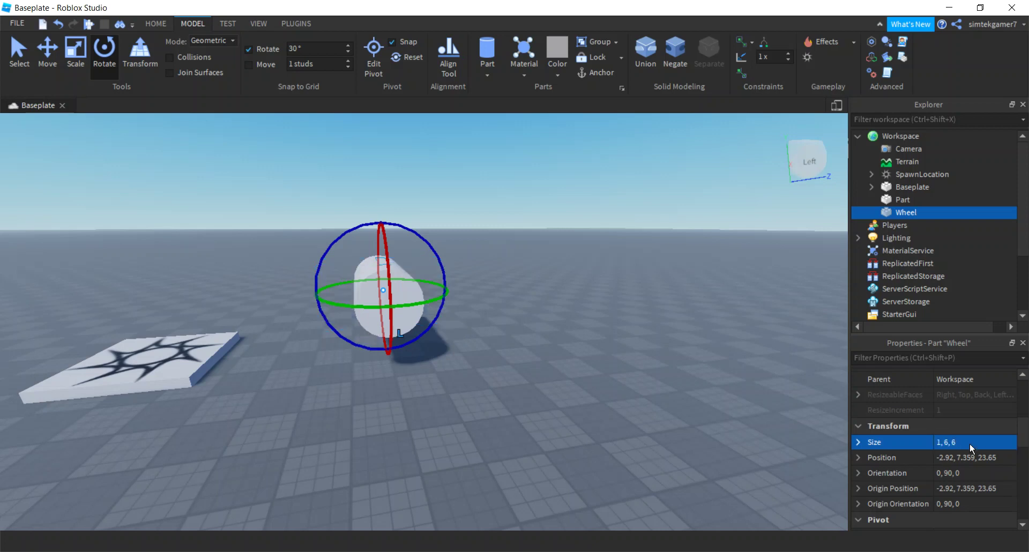
Move the wheel out about 7 studs beside the barrel and place a duplicate on the barrel's opposite side.
{"action": "key", "text": "ctrl+2"}
{"action": "left_click_drag", "start_coordinate": [346, 297], "coordinate": [277, 297]}
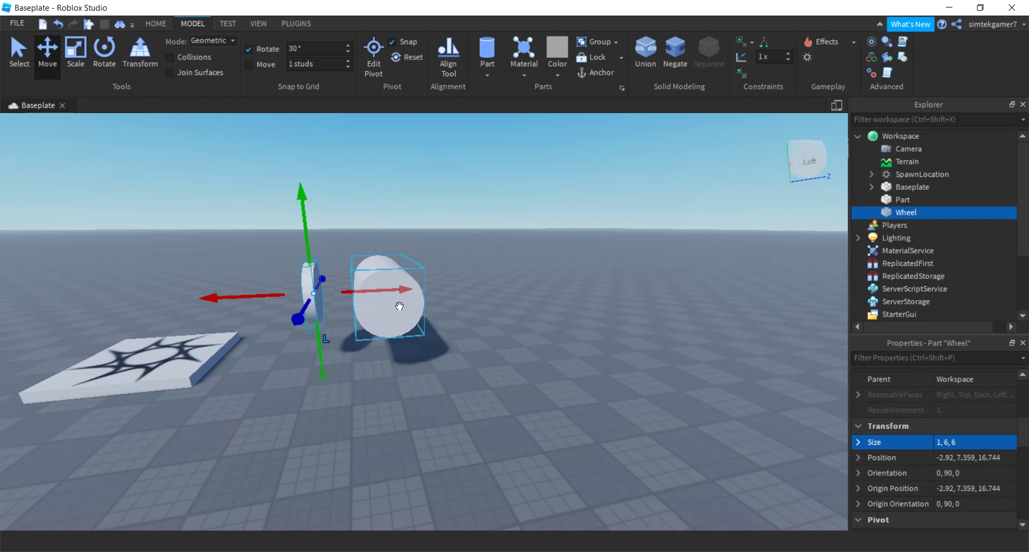
{"action": "key", "text": "ctrl+d"}
{"action": "left_click_drag", "start_coordinate": [406, 290], "coordinate": [537, 293]}
Tilt the barrel cylinder 30° so that its orientation is 0, 0, 30.
{"action": "key", "text": "a"}
{"action": "right_click_drag", "start_coordinate": [531, 396], "coordinate": [508, 376]}
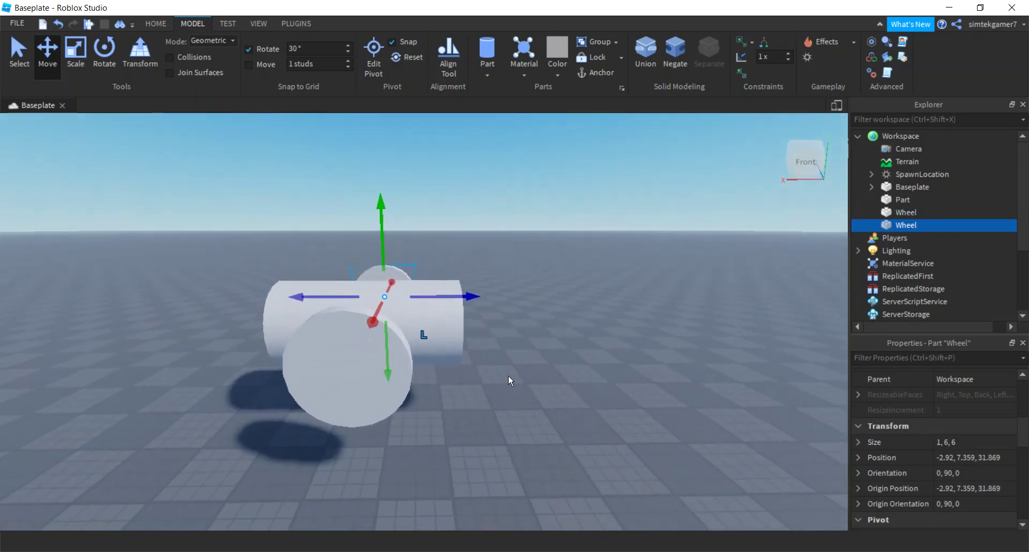
{"action": "left_click", "coordinate": [457, 333]}
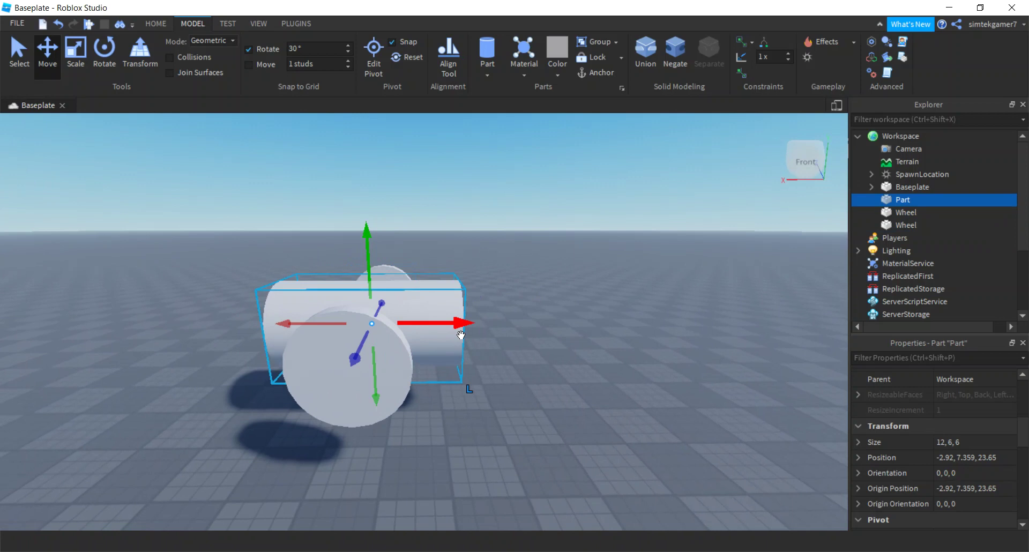
{"action": "left_click", "coordinate": [106, 47]}
{"action": "left_click_drag", "start_coordinate": [384, 258], "coordinate": [396, 276]}
{"action": "scroll", "coordinate": [548, 377], "scroll_direction": "up", "scroll_amount": 1}
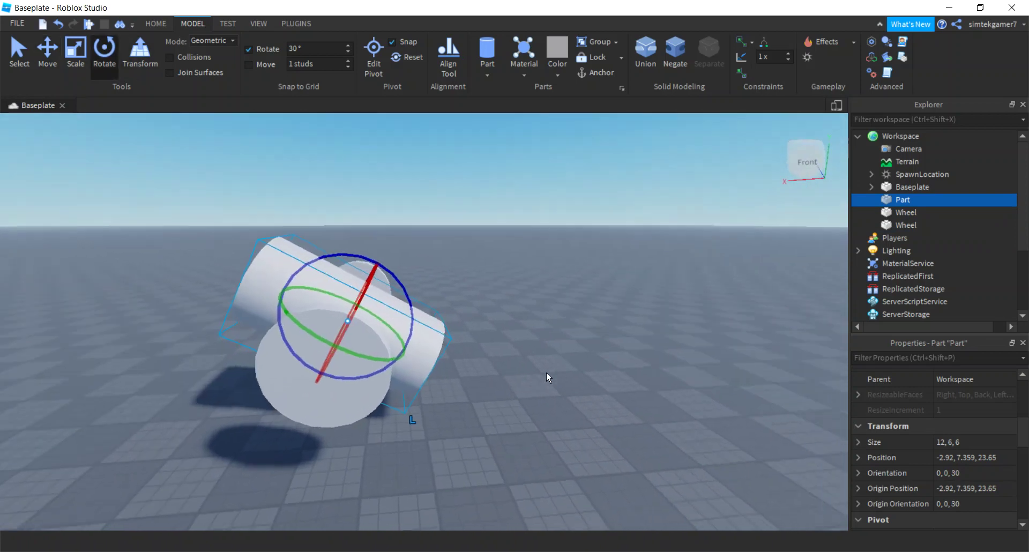
Duplicate the tilted barrel and shift the copy about 1.4 studs along its axis out of the raised end.
{"action": "left_click", "coordinate": [433, 336]}
{"action": "key", "text": "a"}
{"action": "key", "text": "d"}
{"action": "right_click_drag", "start_coordinate": [771, 398], "coordinate": [772, 399]}
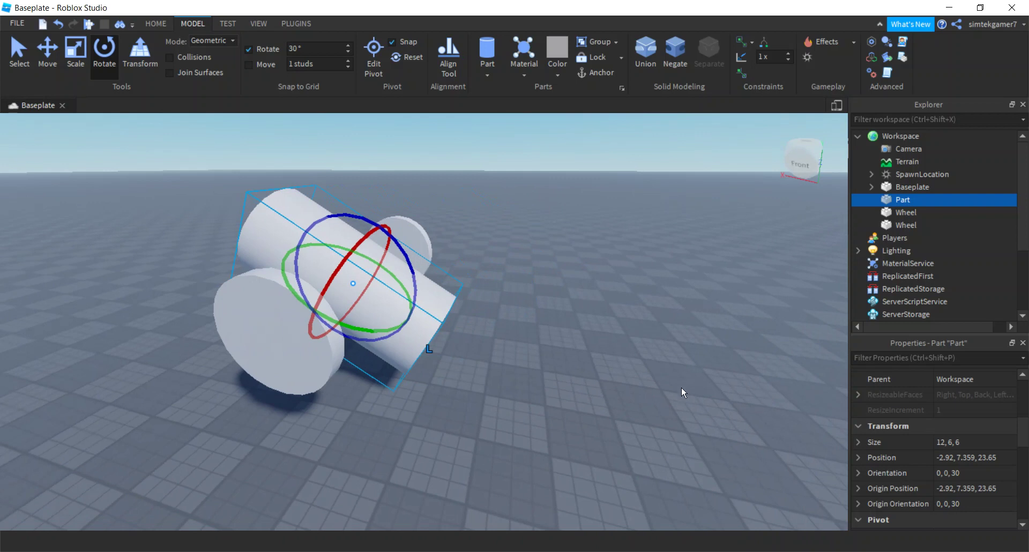
{"action": "key", "text": "ctrl+d"}
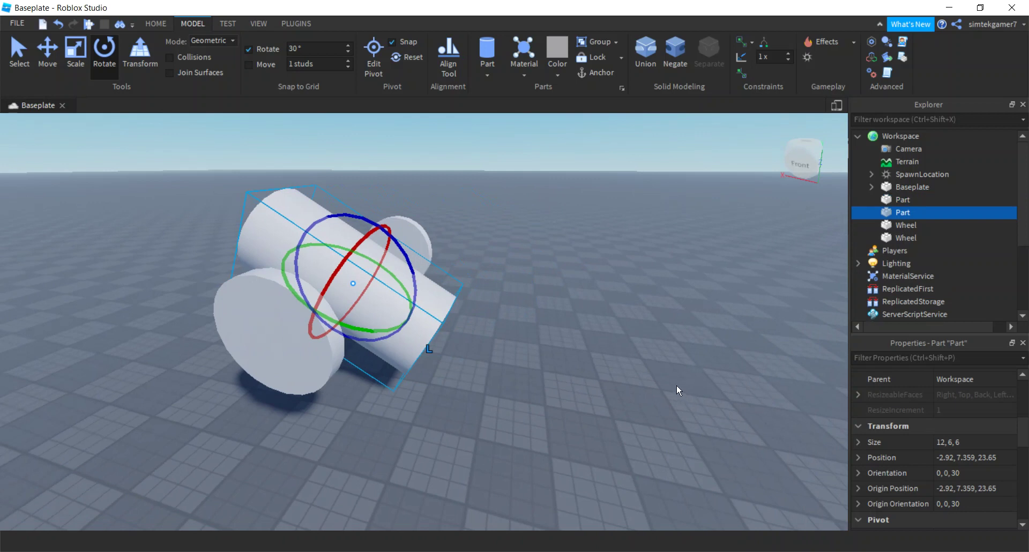
{"action": "left_click", "coordinate": [49, 53]}
{"action": "left_click_drag", "start_coordinate": [288, 241], "coordinate": [270, 227]}
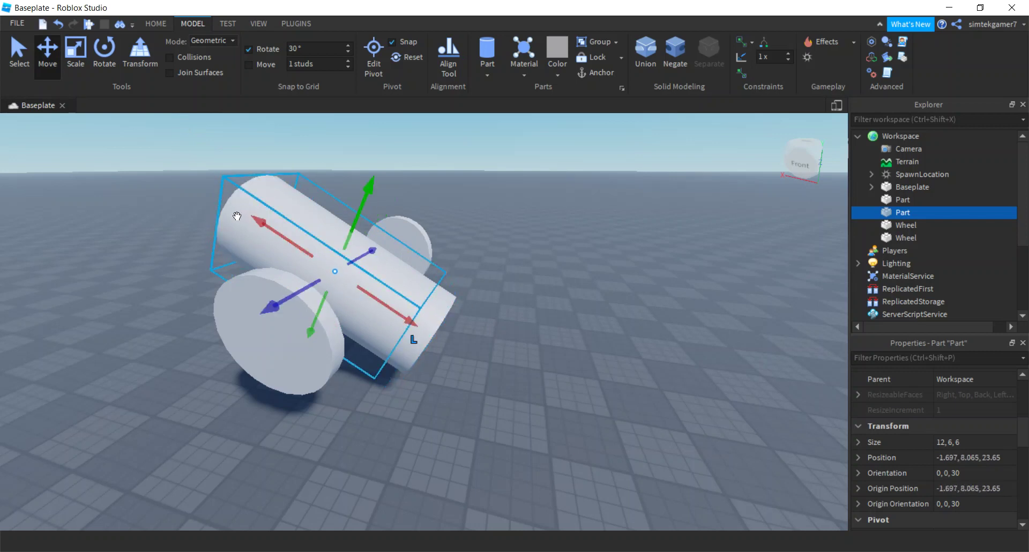
Set the duplicated barrel's size to 12, 5, 5.
{"action": "left_click", "coordinate": [976, 445]}
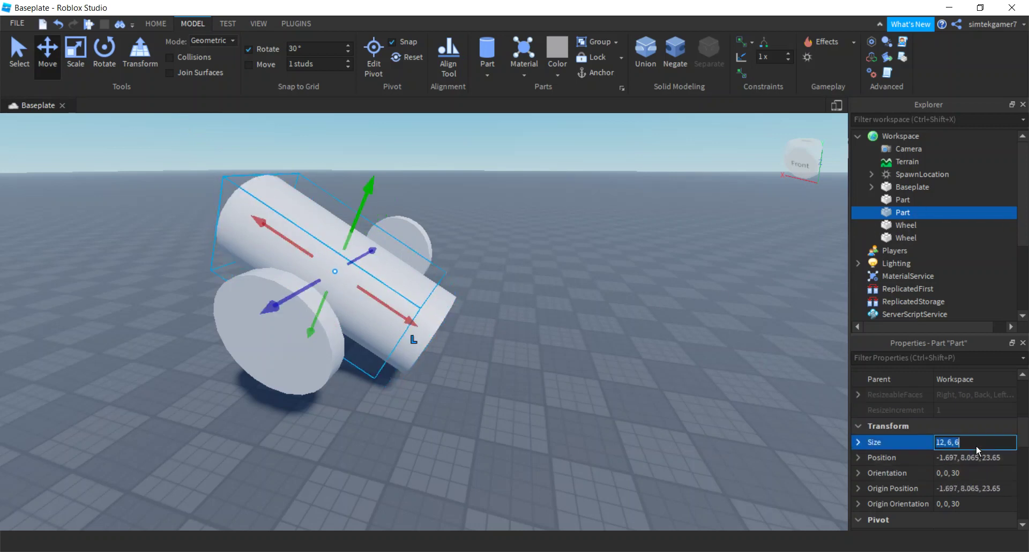
{"action": "type", "text": "1"}
{"action": "key", "text": "Return"}
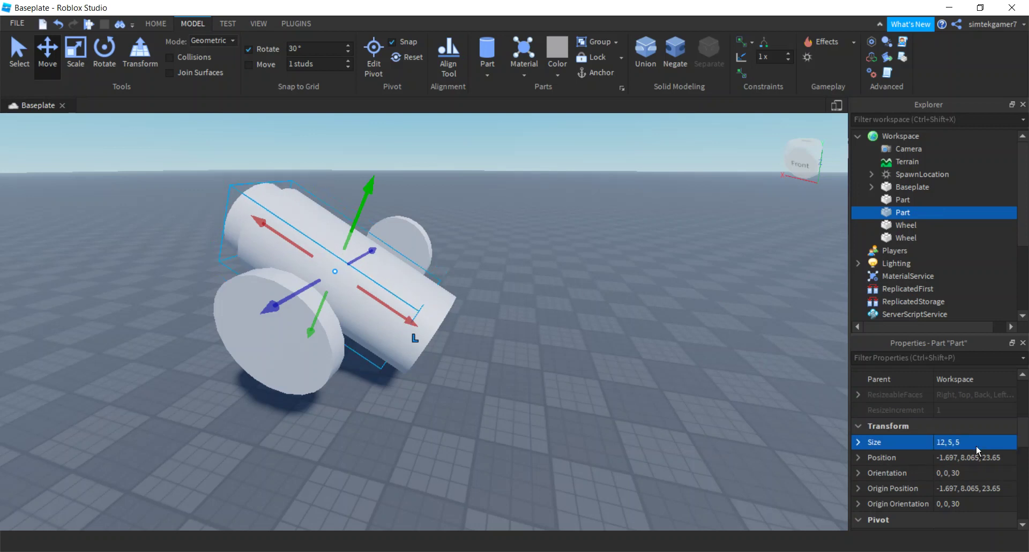
Negate the thinner cylinder and union it with the barrel to hollow out the cannon's raised end.
{"action": "right_click_drag", "start_coordinate": [680, 401], "coordinate": [680, 397]}
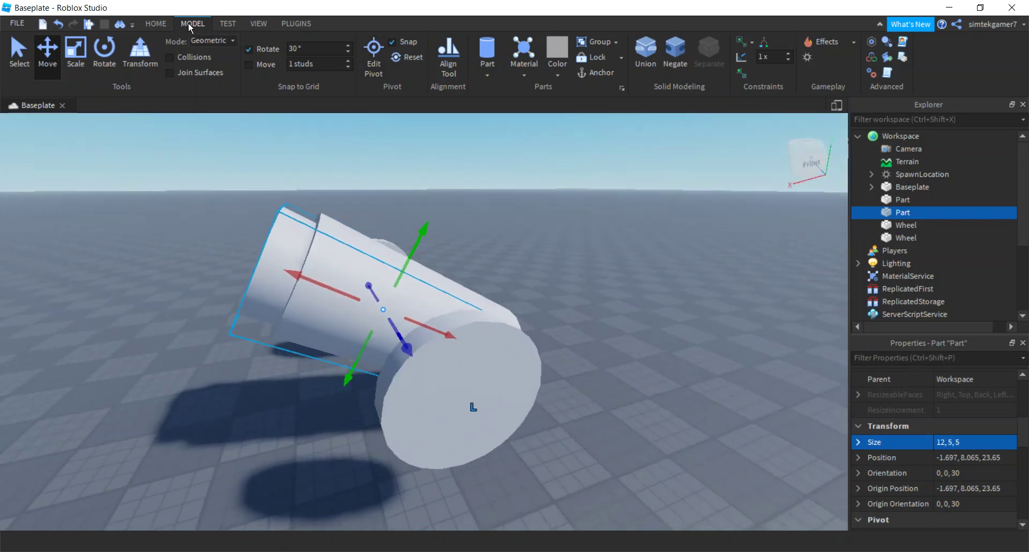
{"action": "left_click", "coordinate": [674, 50]}
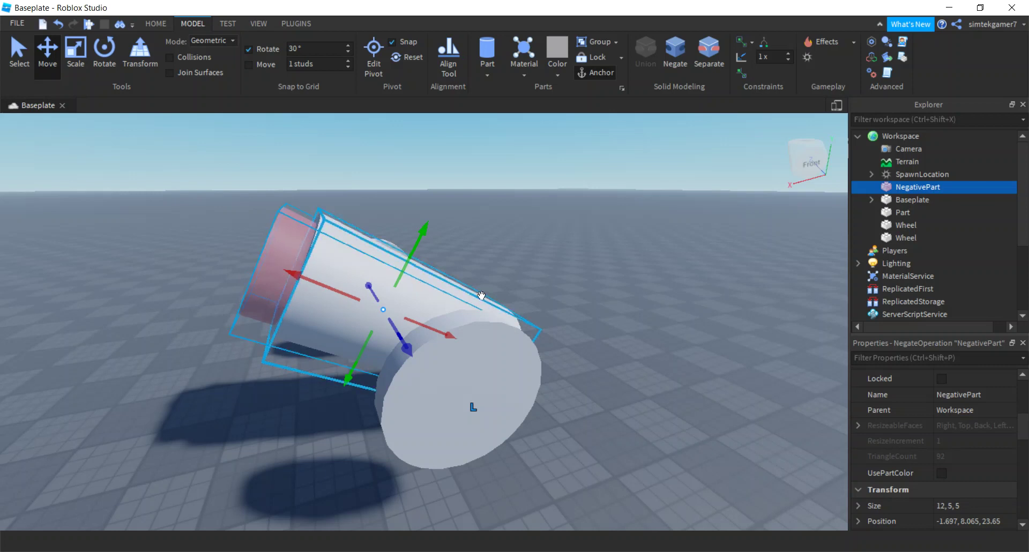
{"action": "left_click", "coordinate": [492, 304], "text": "ctrl"}
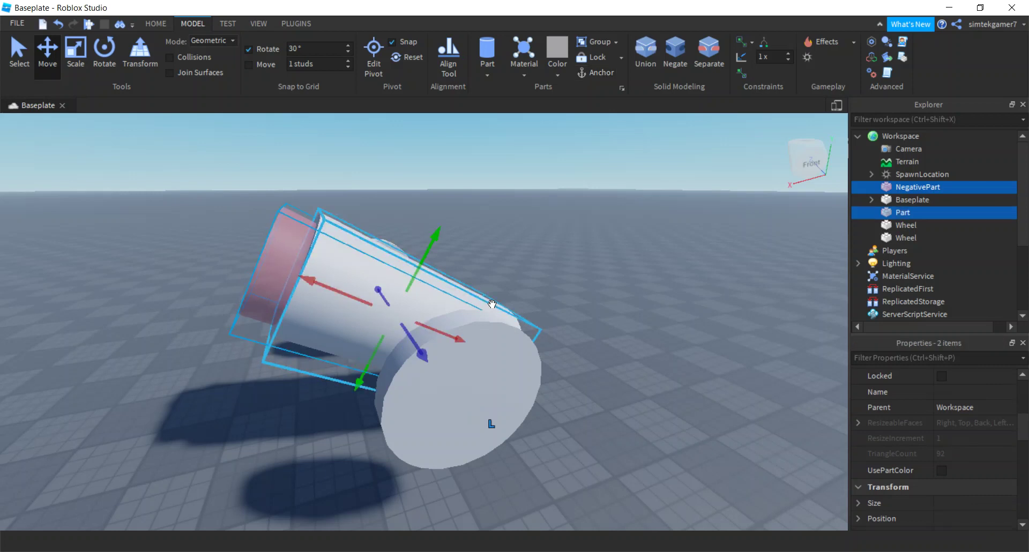
{"action": "left_click", "coordinate": [645, 51]}
Select both wheels and lower them together toward the ground beside the barrel.
{"action": "right_click_drag", "start_coordinate": [609, 340], "coordinate": [613, 340]}
{"action": "left_click", "coordinate": [436, 353]}
{"action": "right_click_drag", "start_coordinate": [656, 406], "coordinate": [606, 404]}
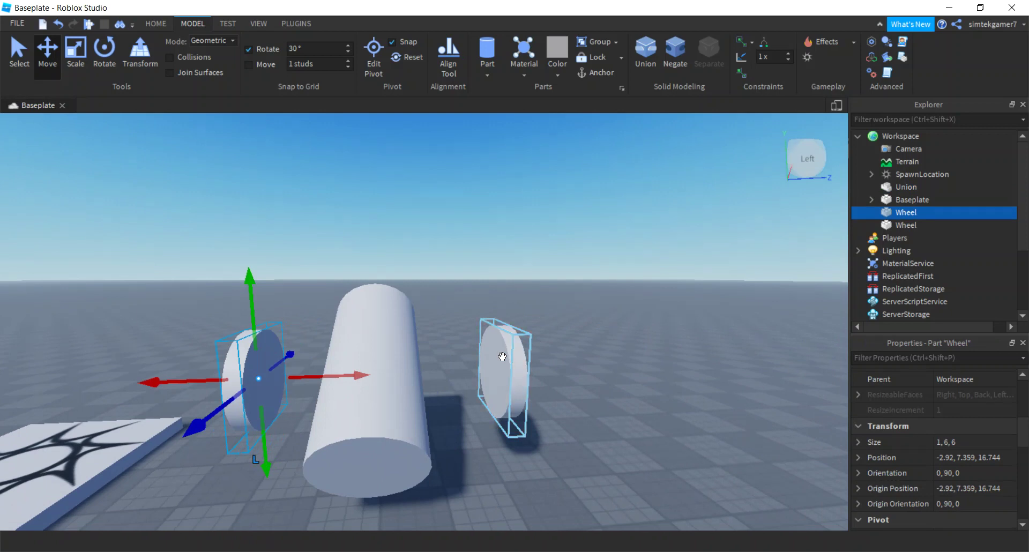
{"action": "left_click", "coordinate": [508, 356], "text": "ctrl"}
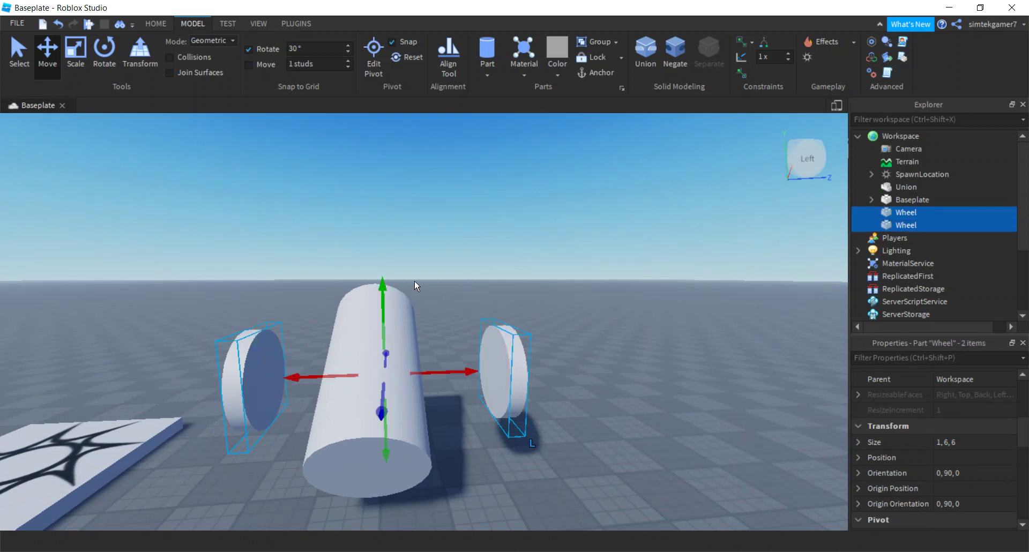
{"action": "left_click_drag", "start_coordinate": [382, 283], "coordinate": [380, 363]}
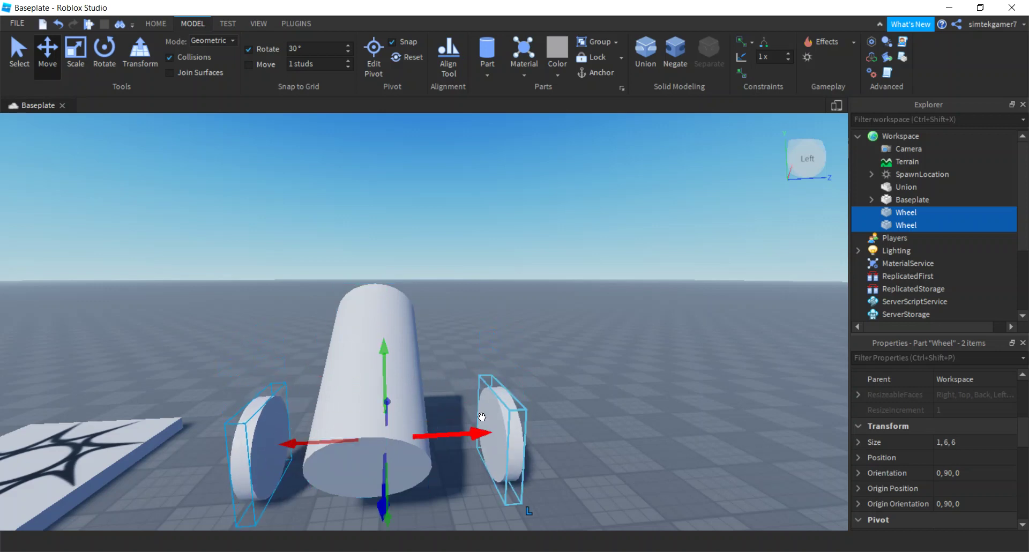
Move each wheel inward against its side of the cannon barrel.
{"action": "left_click", "coordinate": [501, 425]}
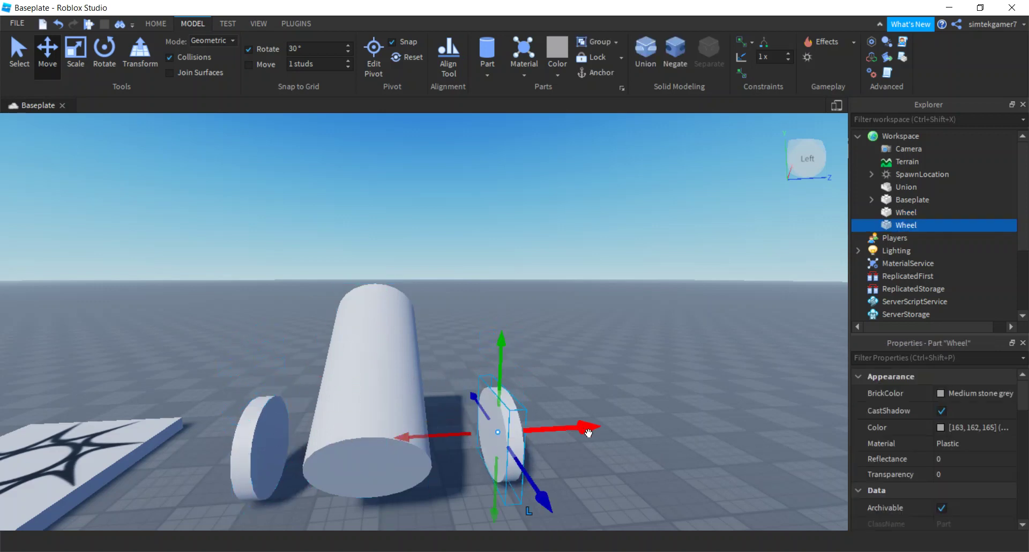
{"action": "left_click_drag", "start_coordinate": [587, 428], "coordinate": [510, 432]}
{"action": "key", "text": "a"}
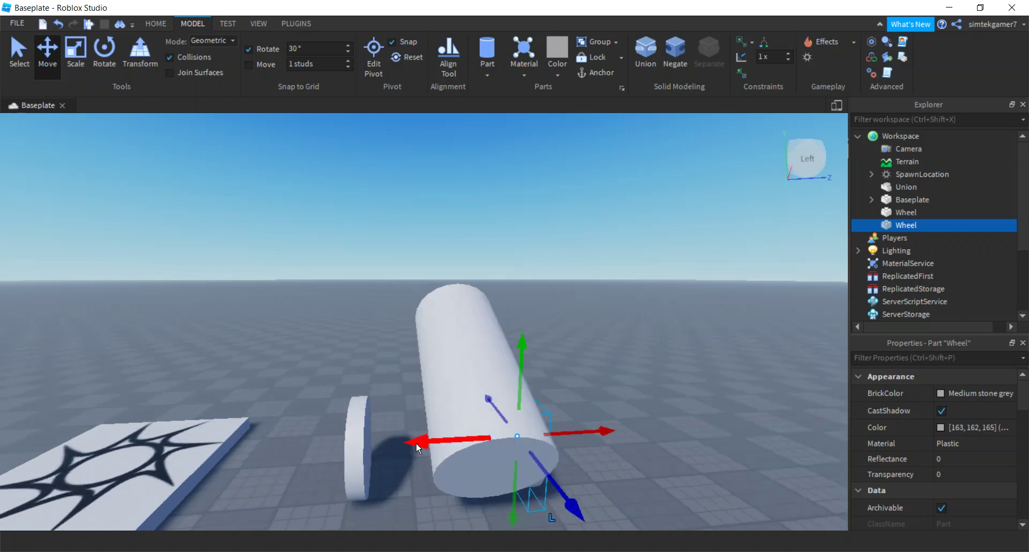
{"action": "left_click", "coordinate": [474, 442]}
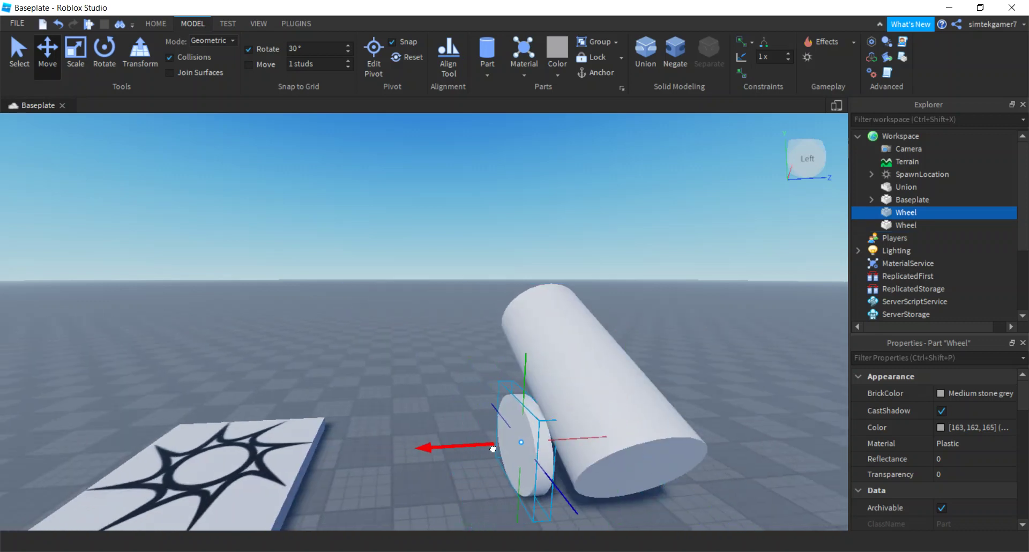
Insert a new block part near the raised end of the cannon barrel.
{"action": "right_click_drag", "start_coordinate": [550, 478], "coordinate": [546, 474]}
{"action": "key", "text": "d"}
{"action": "key", "text": "a"}
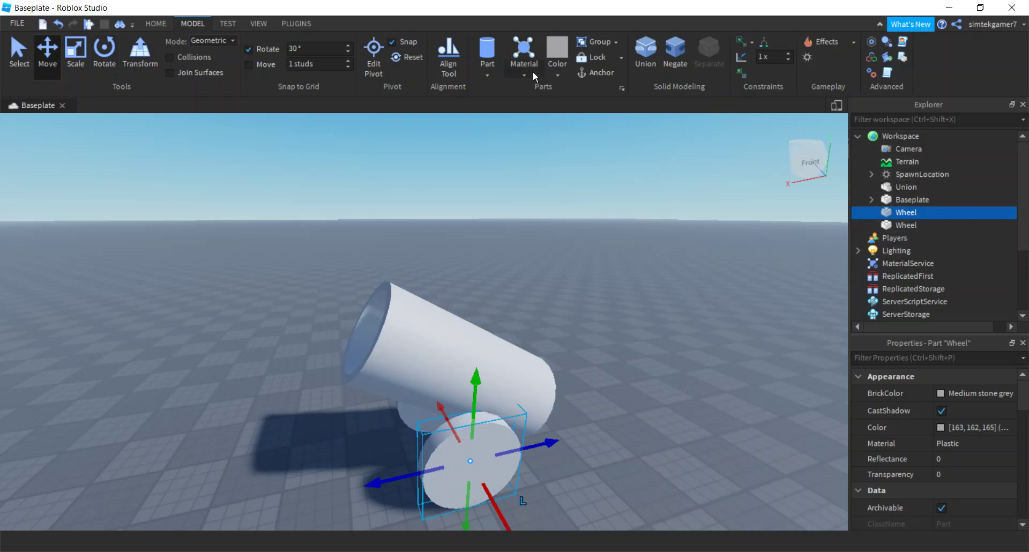
{"action": "left_click", "coordinate": [487, 81]}
{"action": "left_click", "coordinate": [494, 88]}
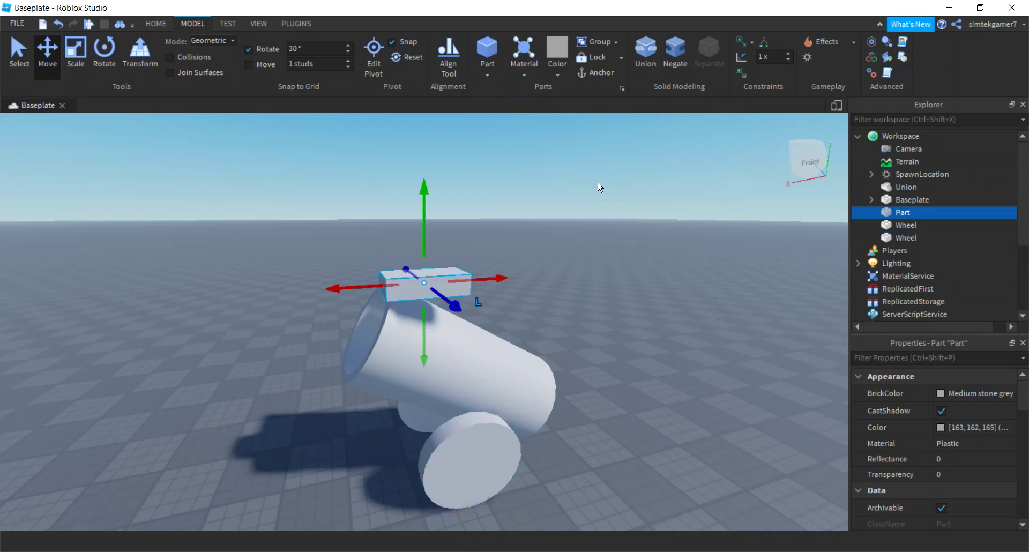
{"action": "left_click", "coordinate": [149, 24]}
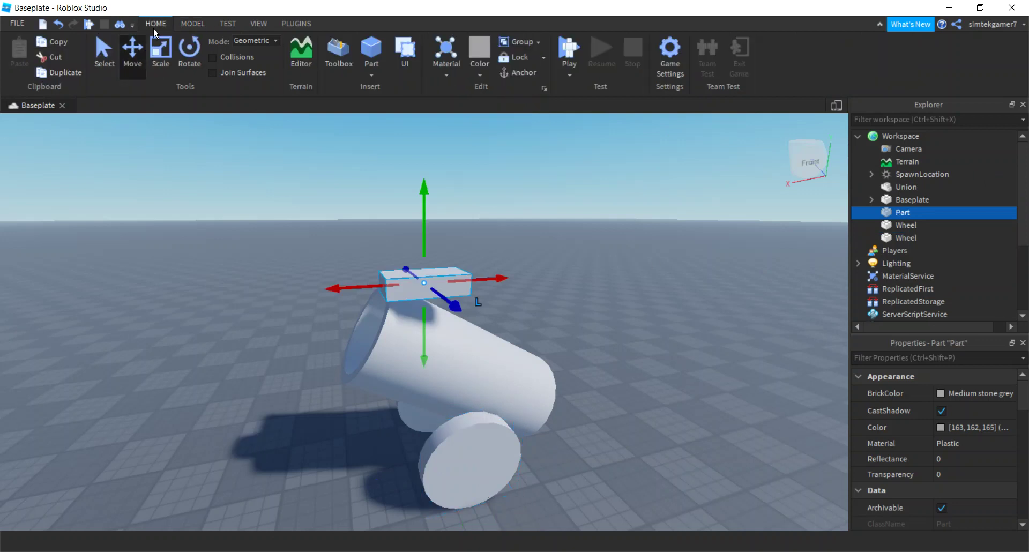
Add a Decal to the new block part to mark its front face.
{"action": "right_click_drag", "start_coordinate": [584, 308], "coordinate": [584, 307]}
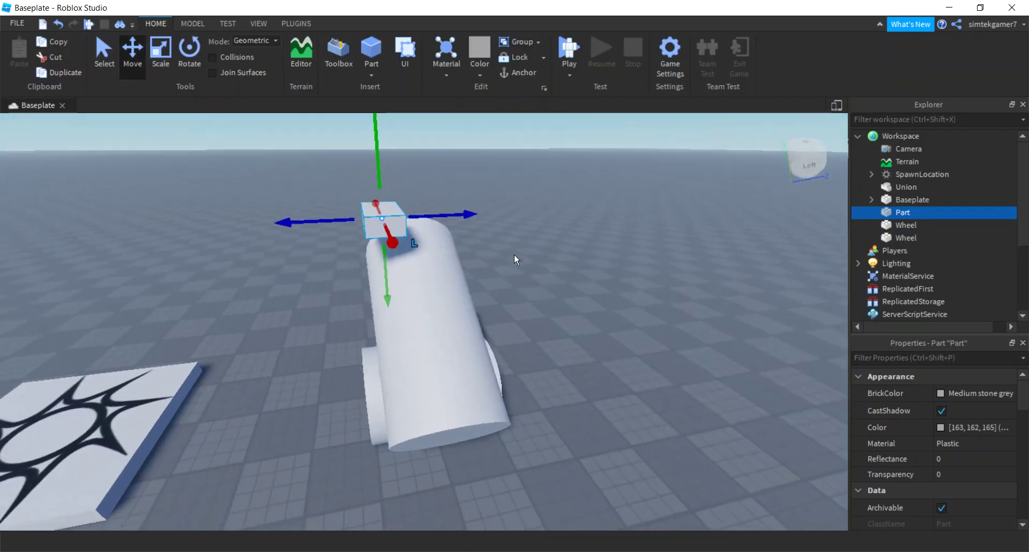
{"action": "key", "text": "a"}
{"action": "key", "text": "w"}
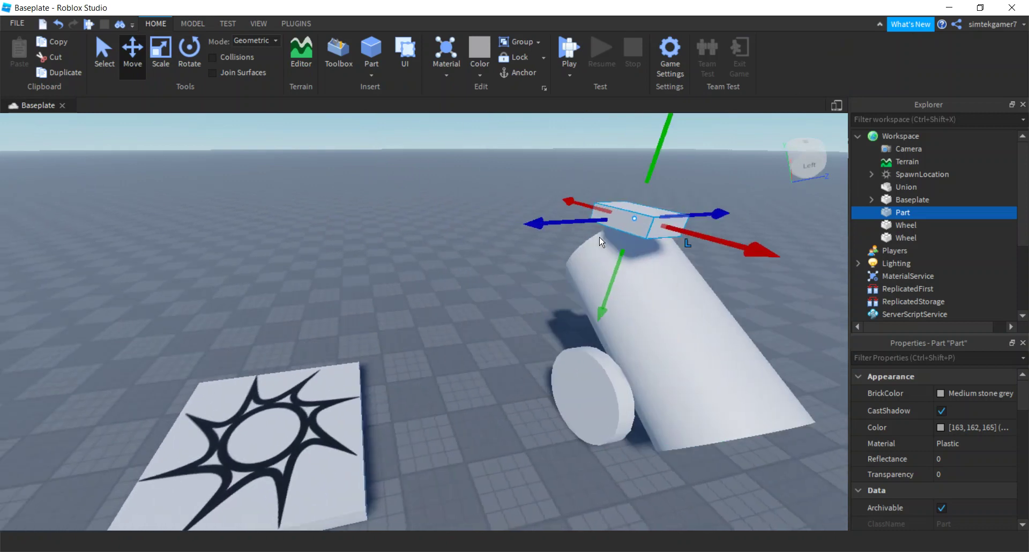
{"action": "left_click", "coordinate": [919, 212]}
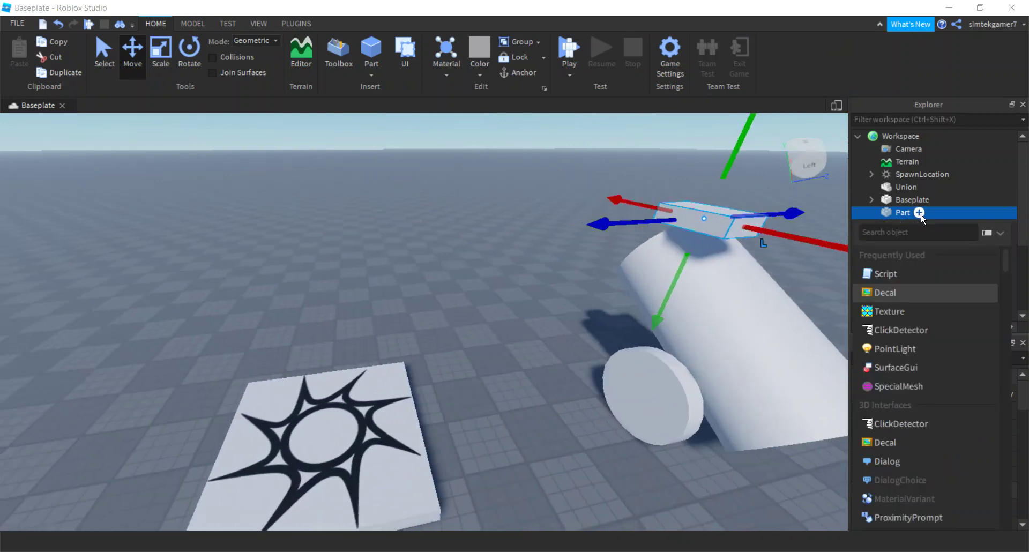
{"action": "left_click", "coordinate": [904, 293]}
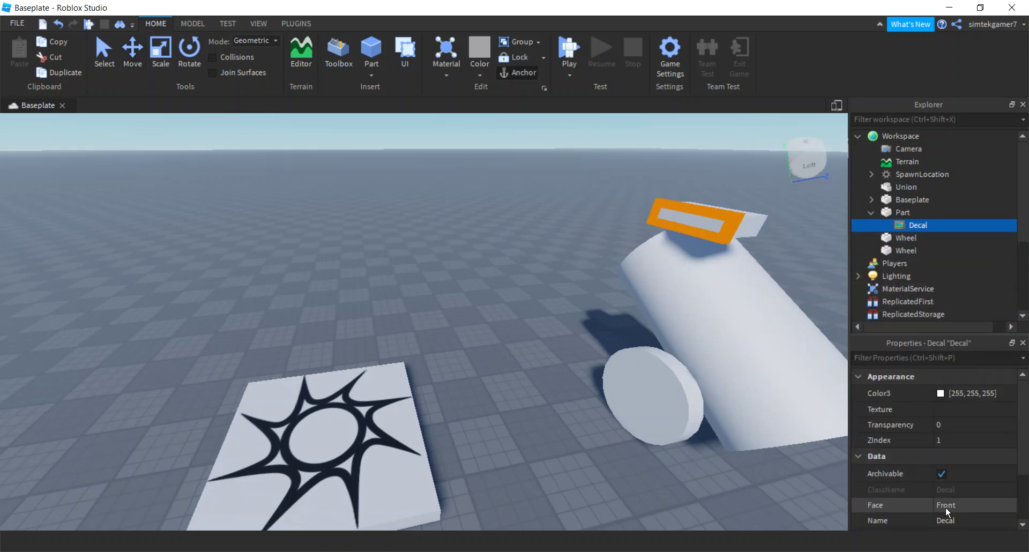
{"action": "key", "text": "a"}
{"action": "right_click_drag", "start_coordinate": [721, 399], "coordinate": [722, 400]}
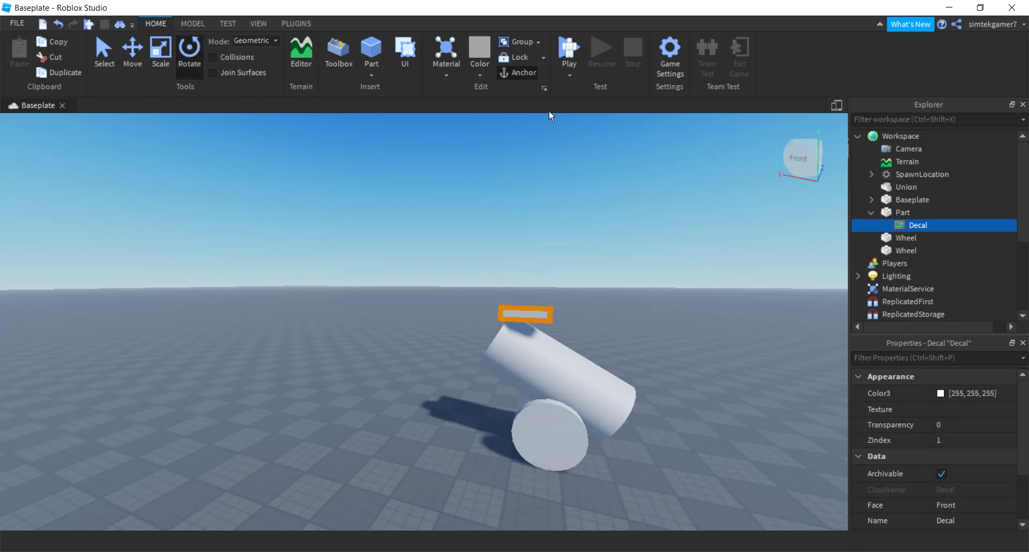
Rotate the block part to orientation 30, -90, 0 so its front face points the way the barrel's open end does.
{"action": "left_click", "coordinate": [900, 210]}
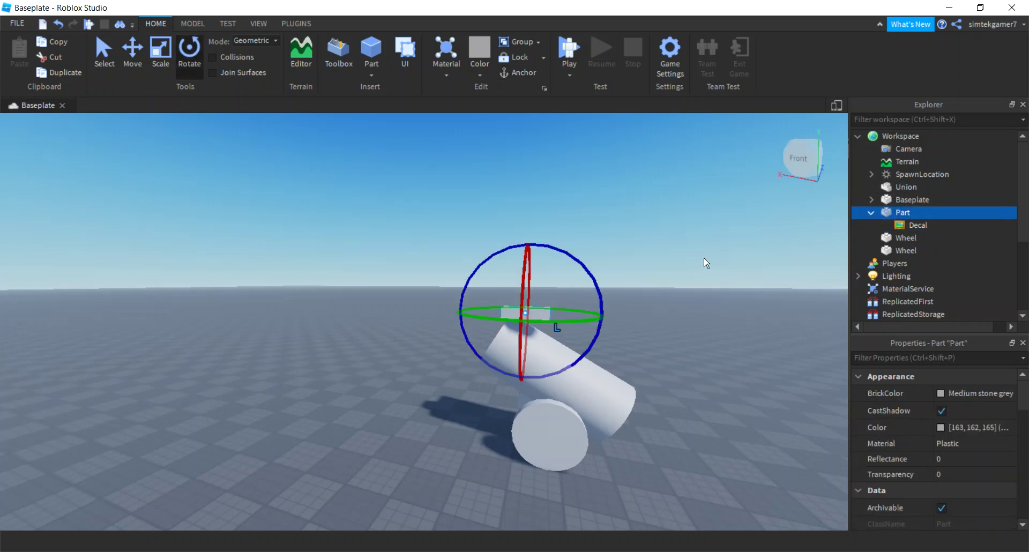
{"action": "left_click_drag", "start_coordinate": [599, 318], "coordinate": [497, 317]}
{"action": "left_click_drag", "start_coordinate": [574, 254], "coordinate": [579, 277]}
{"action": "key", "text": "a"}
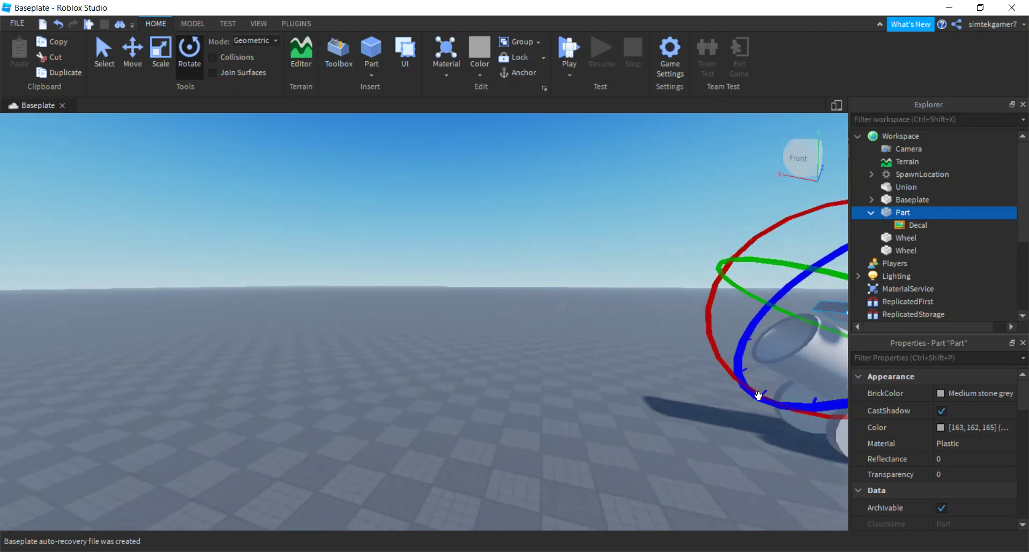
{"action": "right_click_drag", "start_coordinate": [758, 395], "coordinate": [759, 396]}
{"action": "key", "text": "w"}
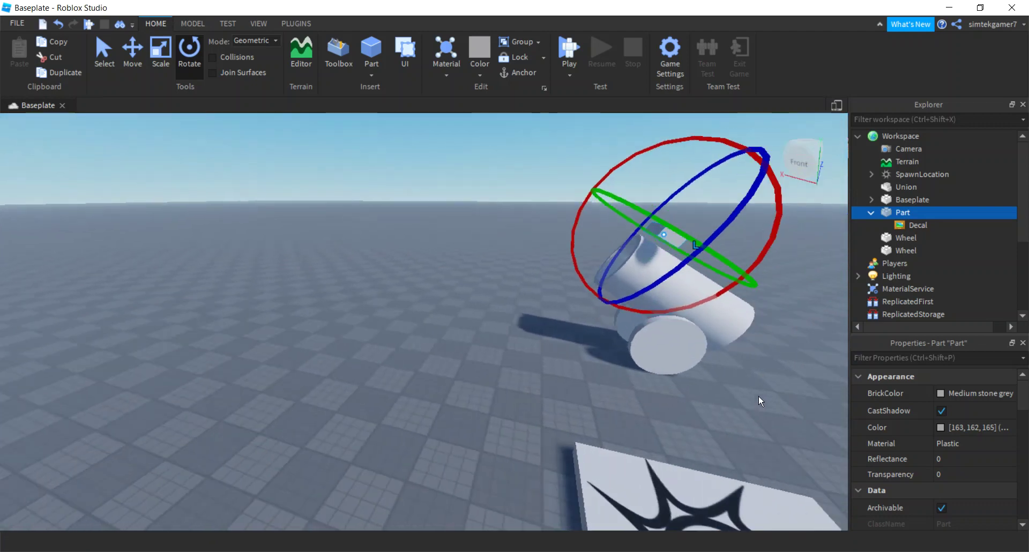
Set the rotated block part's size to 1, 1, 1.
{"action": "scroll", "coordinate": [957, 463], "scroll_direction": "down", "scroll_amount": 4}
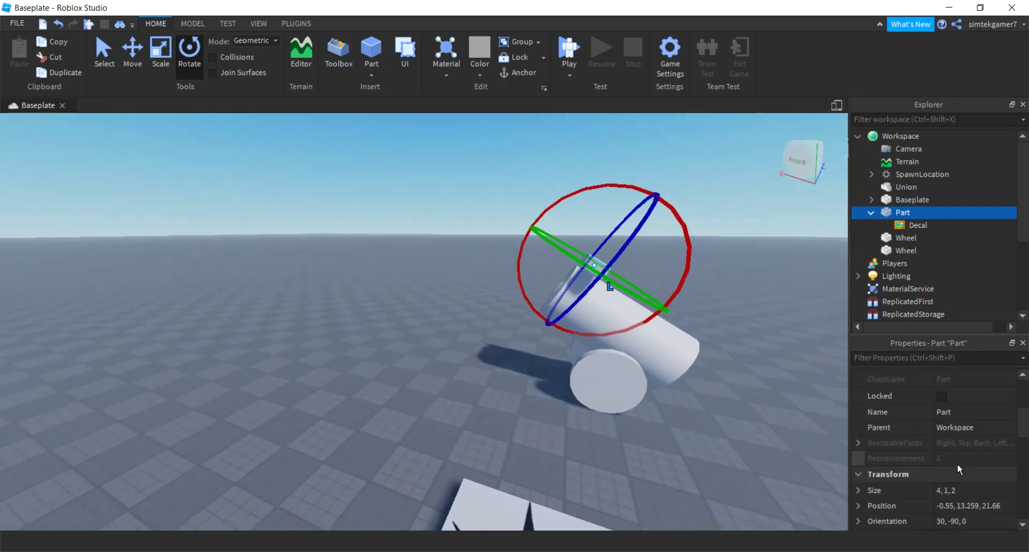
{"action": "left_click", "coordinate": [976, 442]}
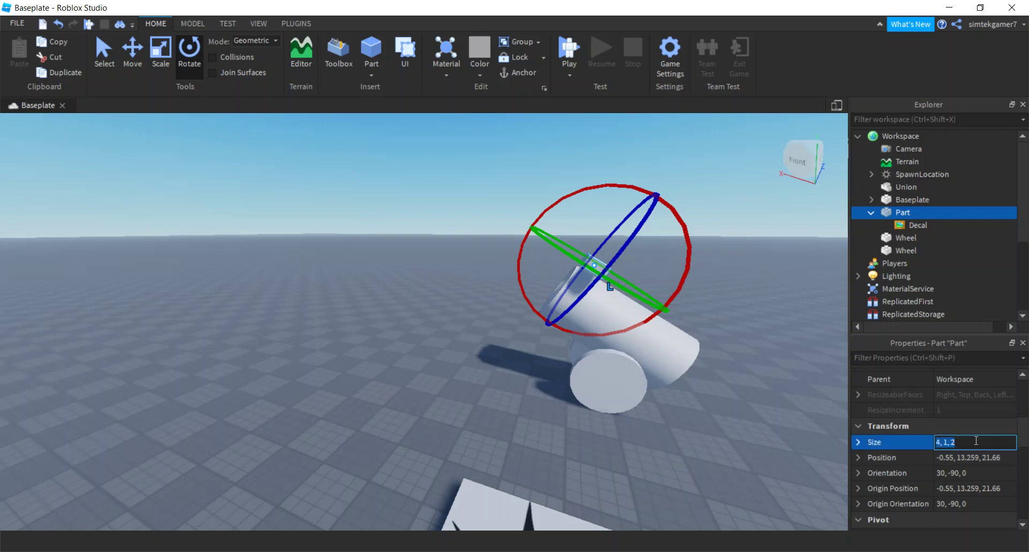
{"action": "type", "text": "1,1,1"}
{"action": "key", "text": "Return"}
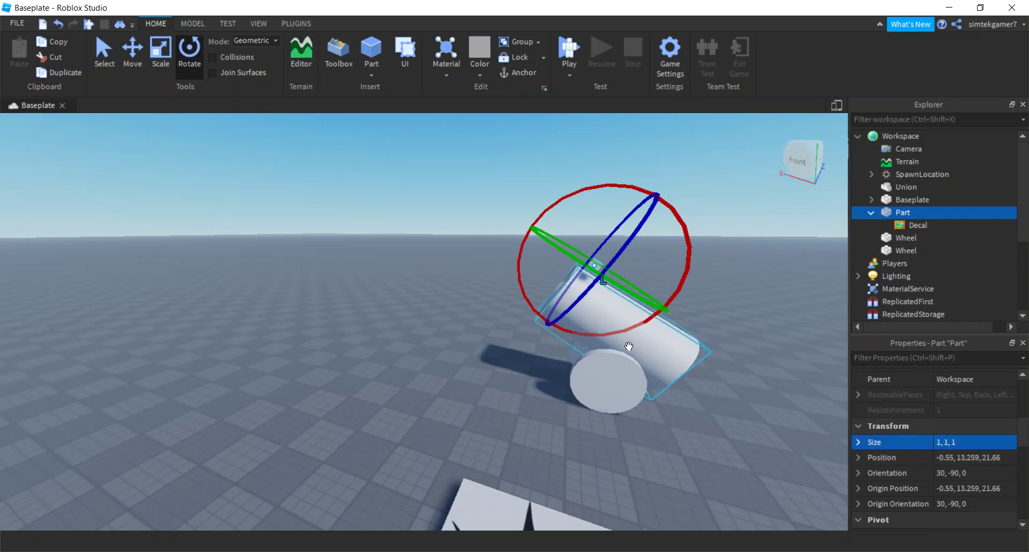
Rename the cannon's union object as Barrel.
{"action": "left_click", "coordinate": [885, 190]}
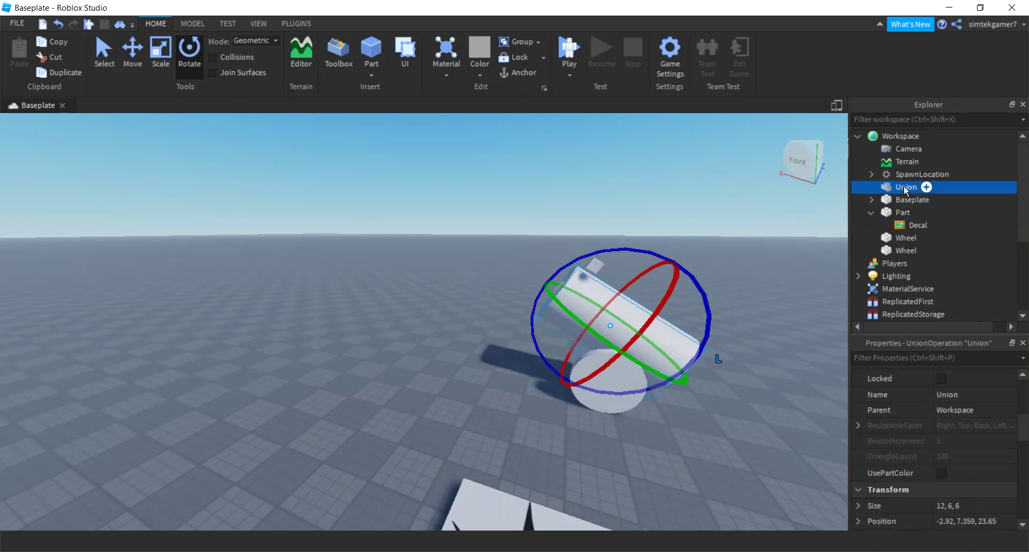
{"action": "type", "text": "Barrel"}
{"action": "key", "text": "Return"}
Copy the Barrel's position to the small block part, placing it at -2.92, 7.359, 23.65.
{"action": "scroll", "coordinate": [996, 465], "scroll_direction": "down", "scroll_amount": 1}
{"action": "left_click", "coordinate": [989, 473]}
{"action": "key", "text": "ctrl+c"}
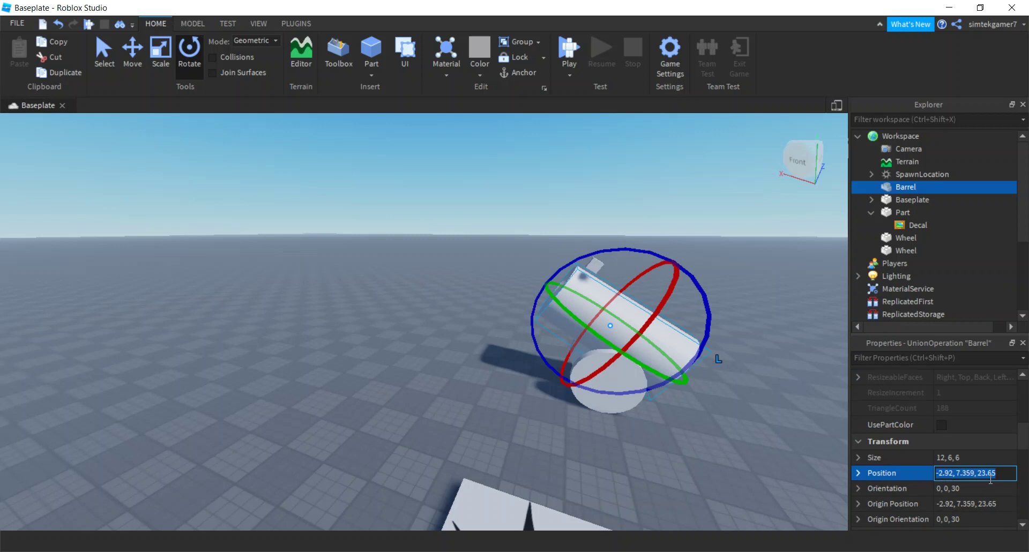
{"action": "left_click", "coordinate": [899, 214]}
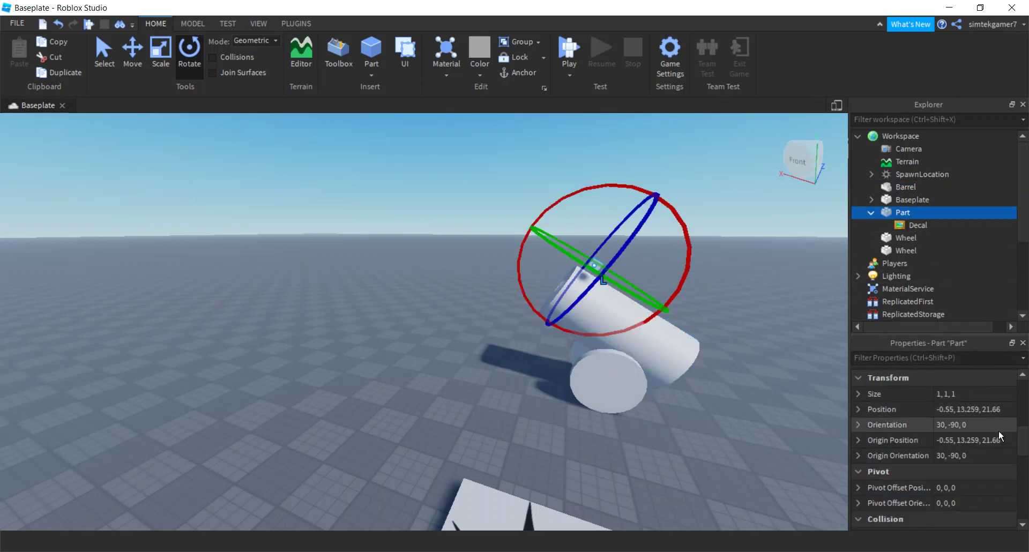
{"action": "left_click", "coordinate": [995, 410]}
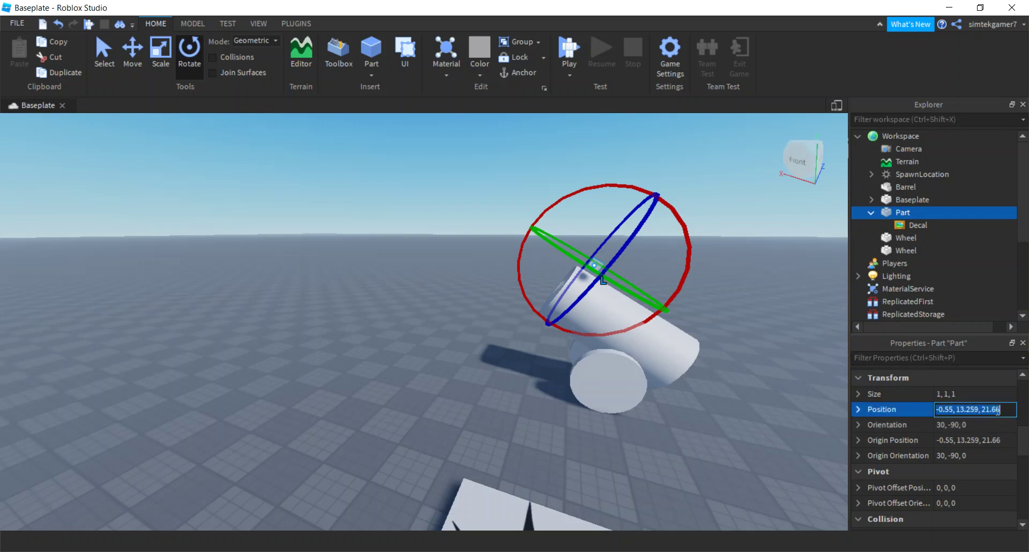
{"action": "key", "text": "ctrl+v"}
{"action": "key", "text": "Return"}
Rename the small block part inside the barrel as Focus.
{"action": "right_click_drag", "start_coordinate": [682, 461], "coordinate": [681, 460]}
{"action": "key", "text": "a"}
{"action": "key", "text": "a"}
{"action": "mouse_move", "coordinate": [895, 212]}
{"action": "double_click", "coordinate": [895, 212]}
{"action": "type", "text": "Focus"}
{"action": "key", "text": "Return"}
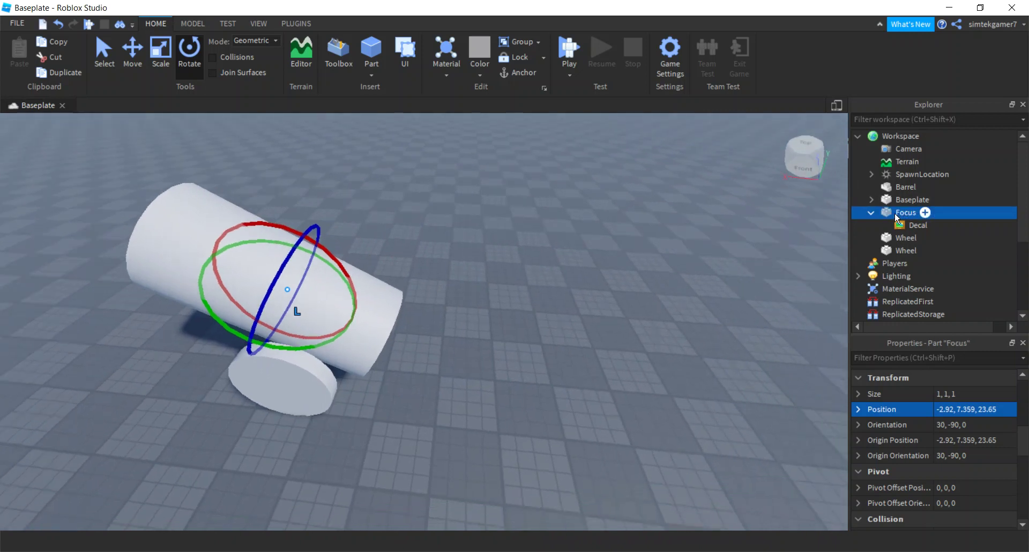
Check that the Focus part's decal faces the barrel opening, and delete the decal.
{"action": "key", "text": "f"}
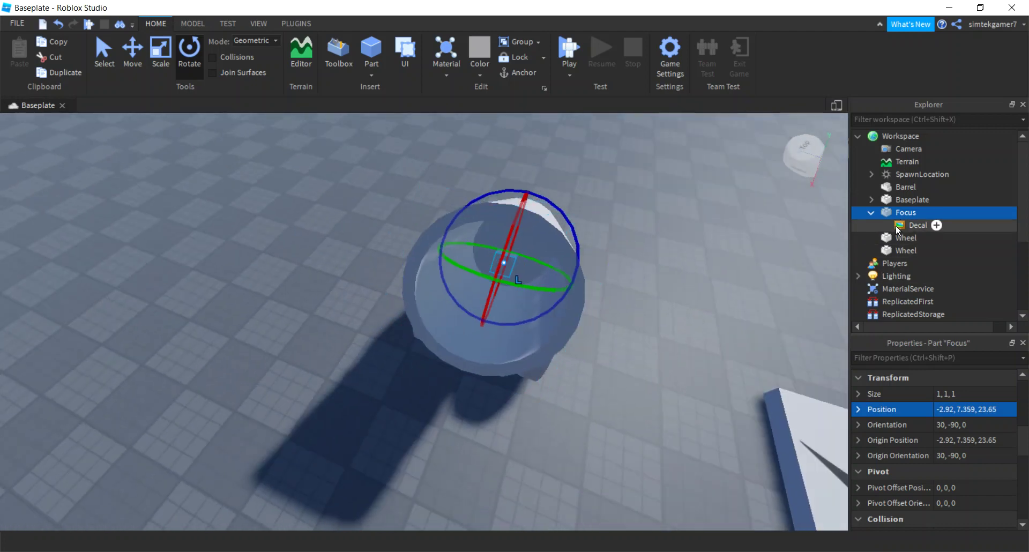
{"action": "left_click", "coordinate": [899, 224]}
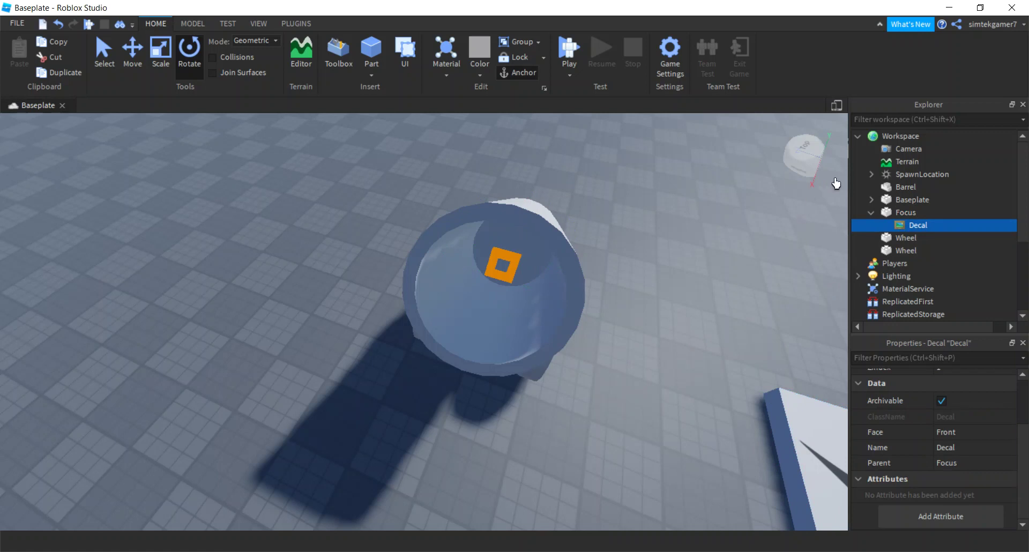
{"action": "left_click", "coordinate": [904, 209]}
{"action": "key", "text": "f"}
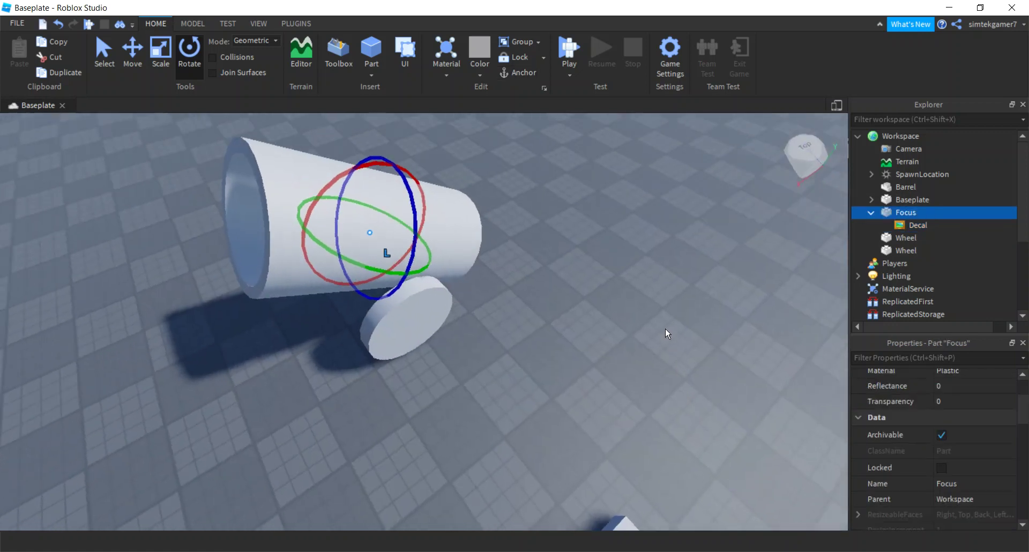
{"action": "left_click", "coordinate": [899, 225]}
{"action": "key", "text": "Delete"}
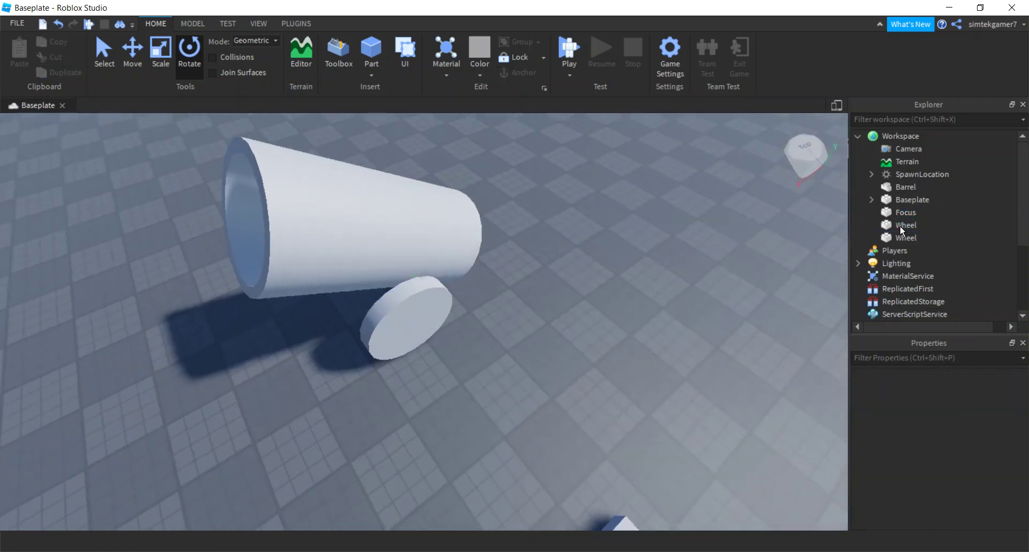
Duplicate the Focus part and move the copy up out of the barrel, just above its upper surface.
{"action": "right_click_drag", "start_coordinate": [671, 336], "coordinate": [671, 334]}
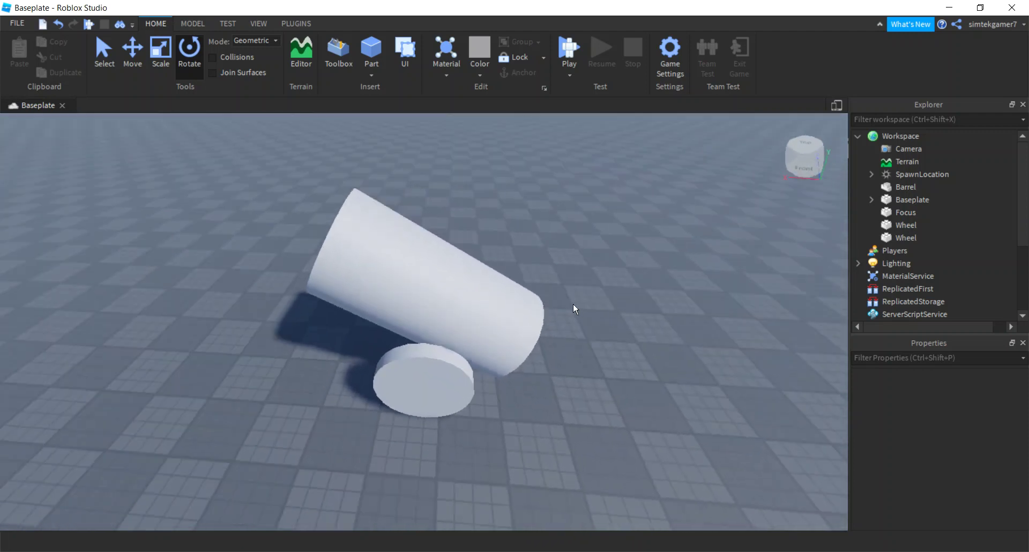
{"action": "left_click", "coordinate": [904, 212]}
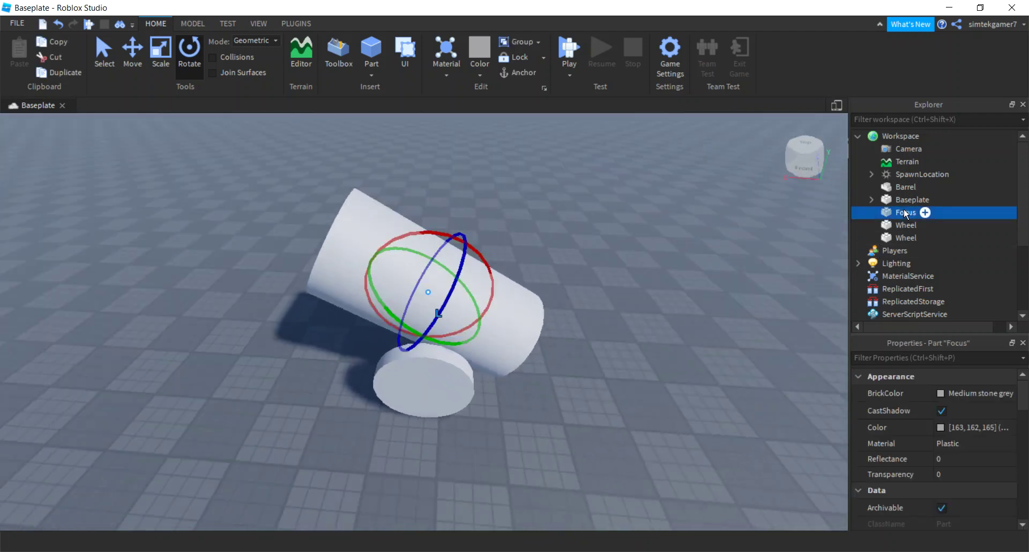
{"action": "key", "text": "ctrl+d"}
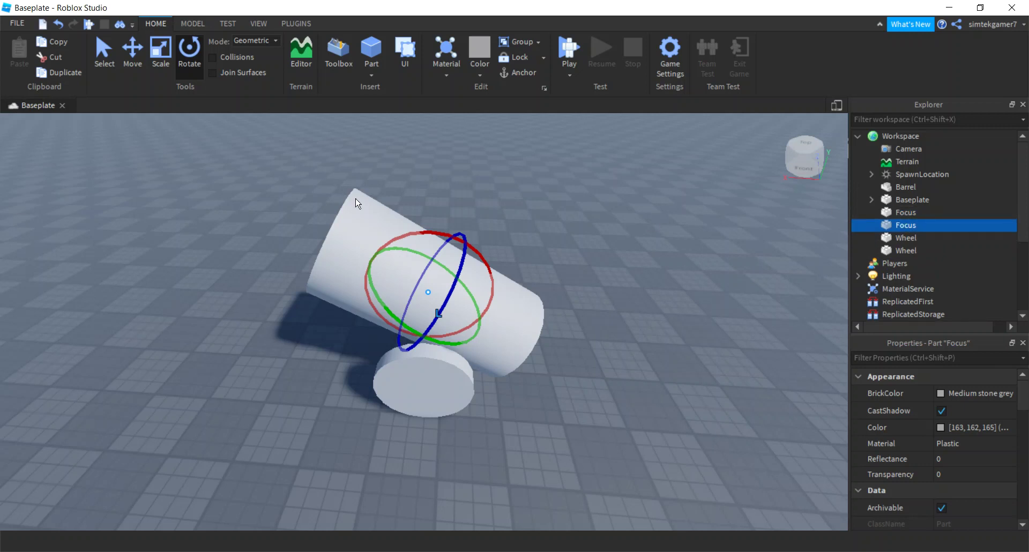
{"action": "left_click", "coordinate": [140, 47]}
{"action": "left_click_drag", "start_coordinate": [479, 237], "coordinate": [553, 159]}
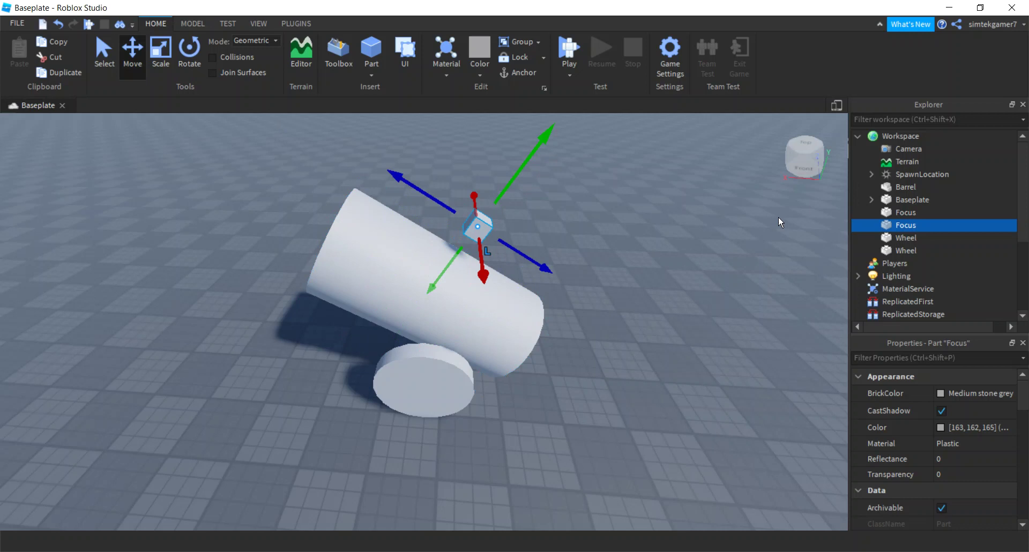
Rename the duplicated part as Button and add a ClickDetector to it.
{"action": "left_click", "coordinate": [909, 228]}
{"action": "type", "text": "Button"}
{"action": "key", "text": "Return"}
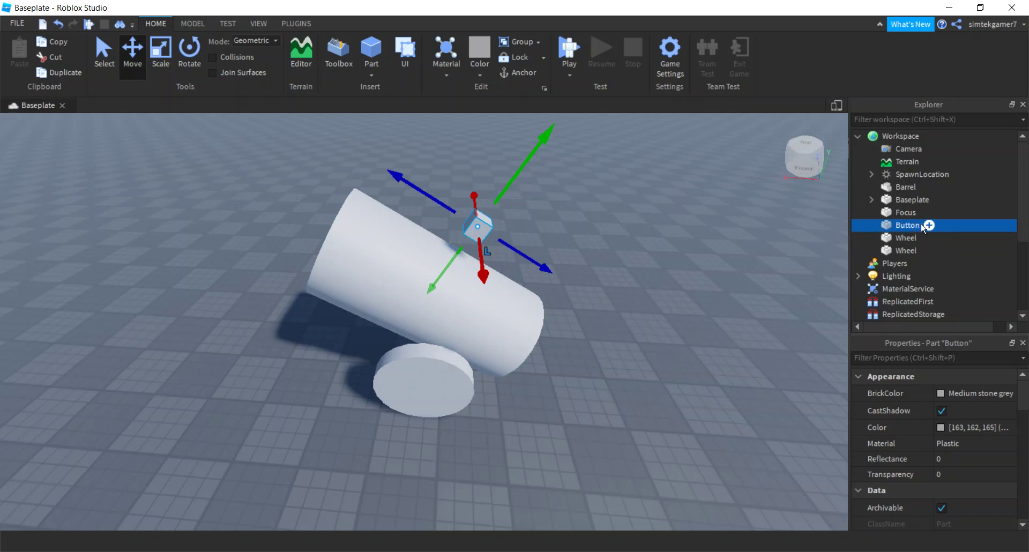
{"action": "left_click", "coordinate": [929, 225]}
{"action": "type", "text": "c"}
{"action": "left_click", "coordinate": [911, 267]}
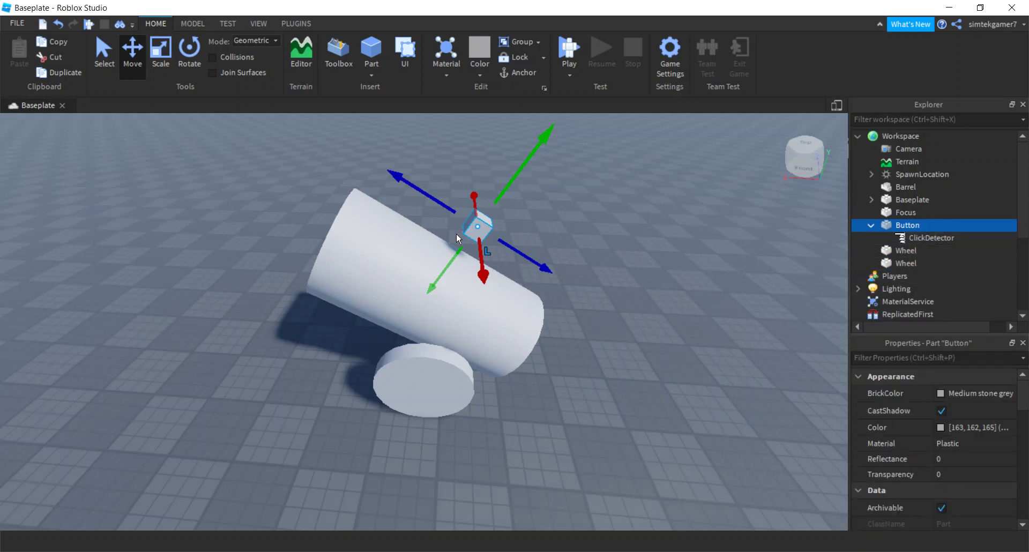
Change the Button part's shape to Cylinder.
{"action": "scroll", "coordinate": [965, 442], "scroll_direction": "down", "scroll_amount": 8}
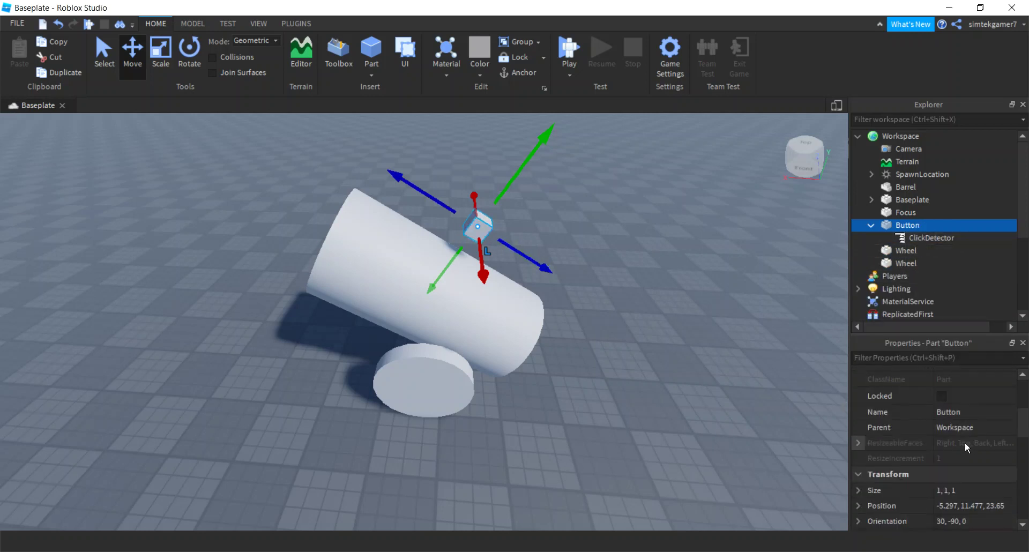
{"action": "scroll", "coordinate": [964, 443], "scroll_direction": "down", "scroll_amount": 3}
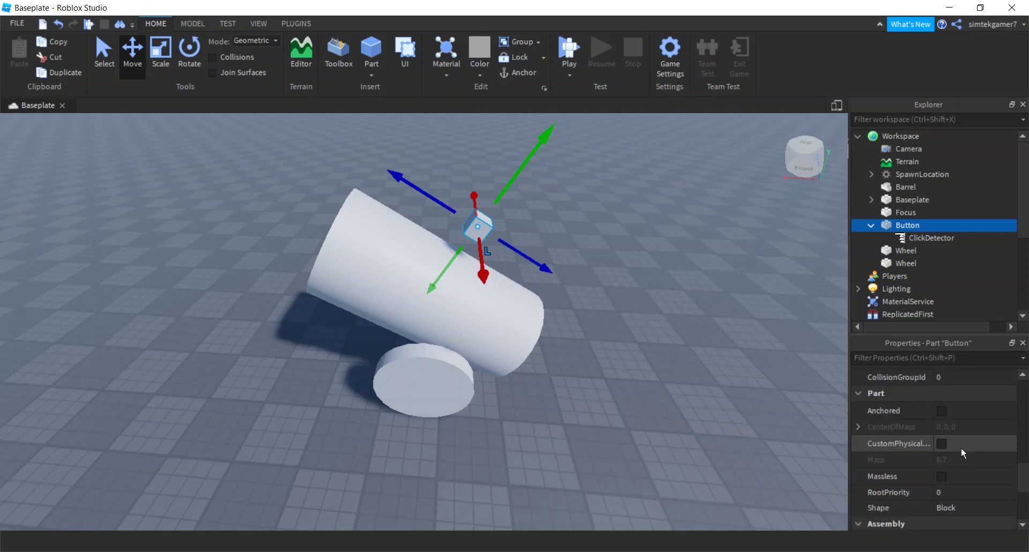
{"action": "left_click", "coordinate": [972, 507]}
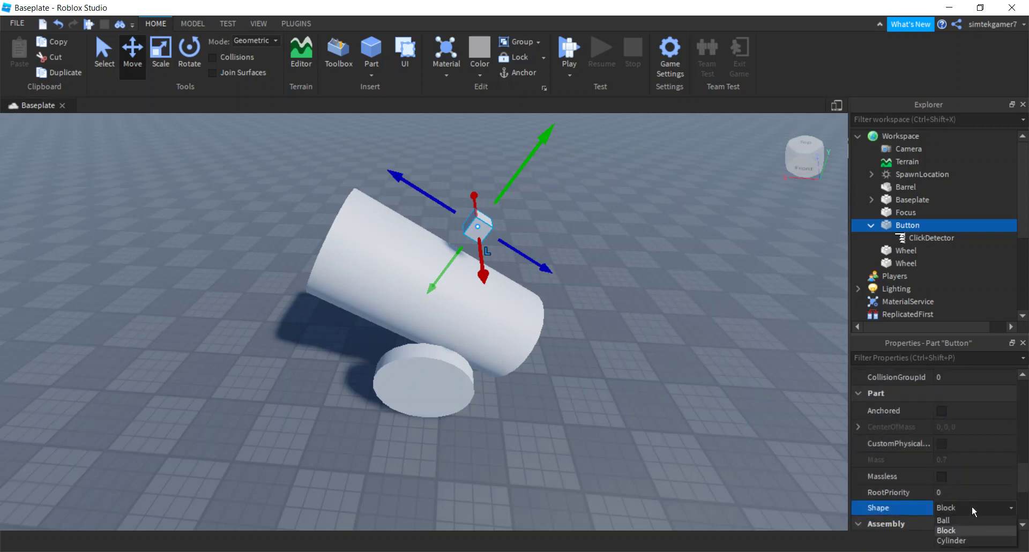
{"action": "left_click", "coordinate": [959, 540]}
Rotate the Button cylinder to orientation 30, -90, -90 so its axis stands perpendicular to the barrel.
{"action": "right_click_drag", "start_coordinate": [732, 329], "coordinate": [732, 329]}
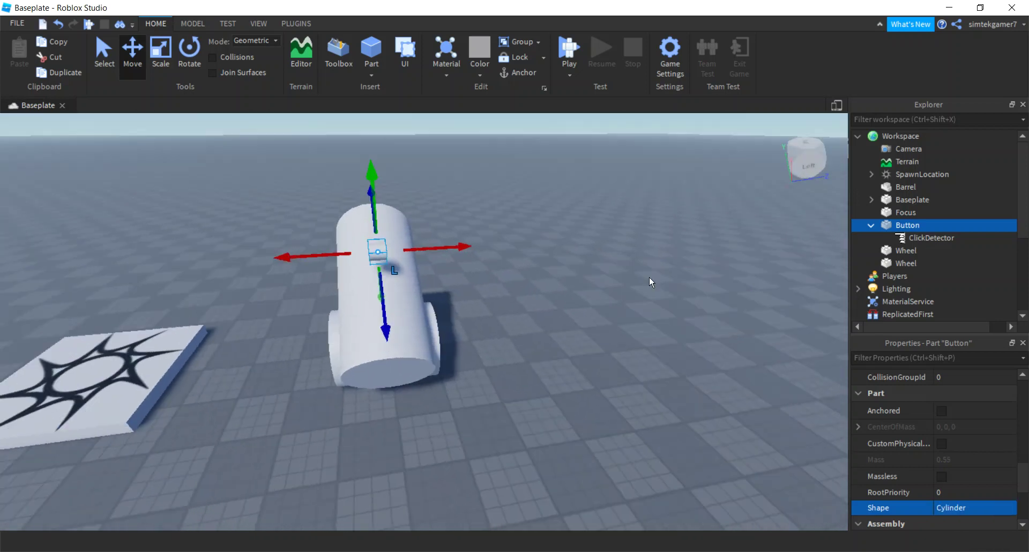
{"action": "left_click", "coordinate": [179, 47]}
{"action": "left_click_drag", "start_coordinate": [375, 195], "coordinate": [463, 233]}
{"action": "right_click_drag", "start_coordinate": [612, 380], "coordinate": [612, 378]}
Move the Button along the barrel toward its lower end and down onto its surface, to about -7.607, 8.397, 23.65.
{"action": "left_click", "coordinate": [133, 48]}
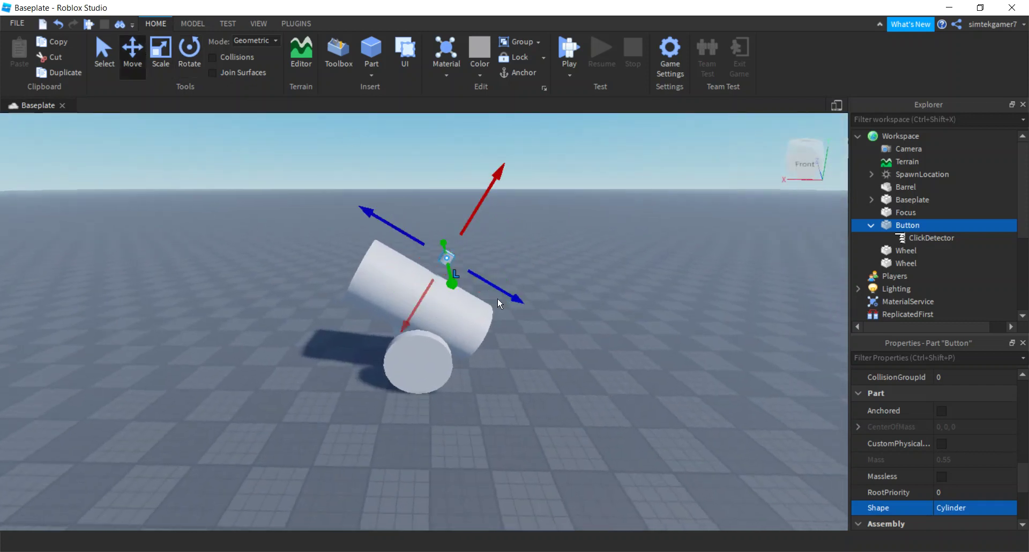
{"action": "left_click_drag", "start_coordinate": [504, 296], "coordinate": [539, 312]}
{"action": "left_click_drag", "start_coordinate": [539, 187], "coordinate": [527, 218]}
{"action": "scroll", "coordinate": [985, 434], "scroll_direction": "up", "scroll_amount": 10}
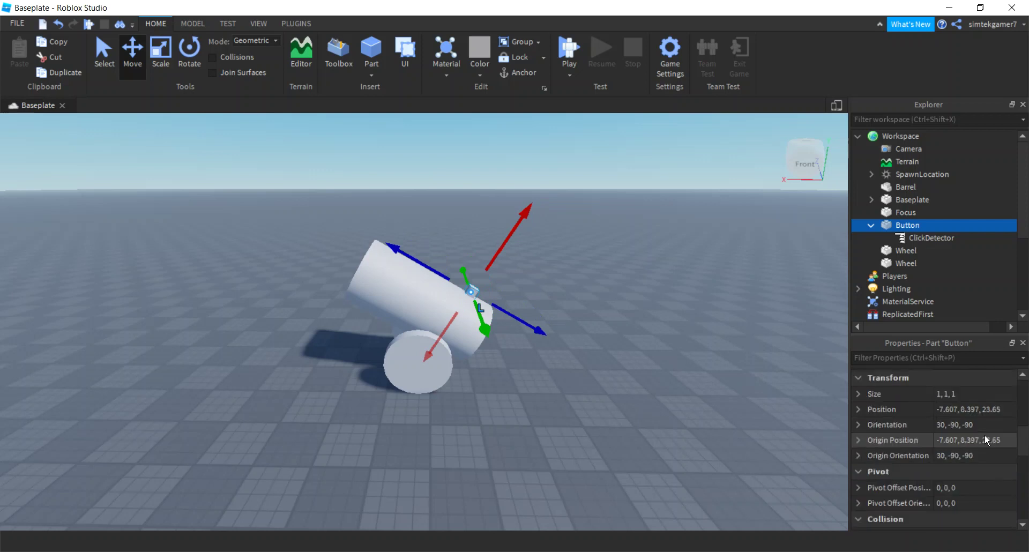
Set the Button part's BrickColor to Really red.
{"action": "scroll", "coordinate": [985, 434], "scroll_direction": "up", "scroll_amount": 3}
{"action": "left_click", "coordinate": [944, 395]}
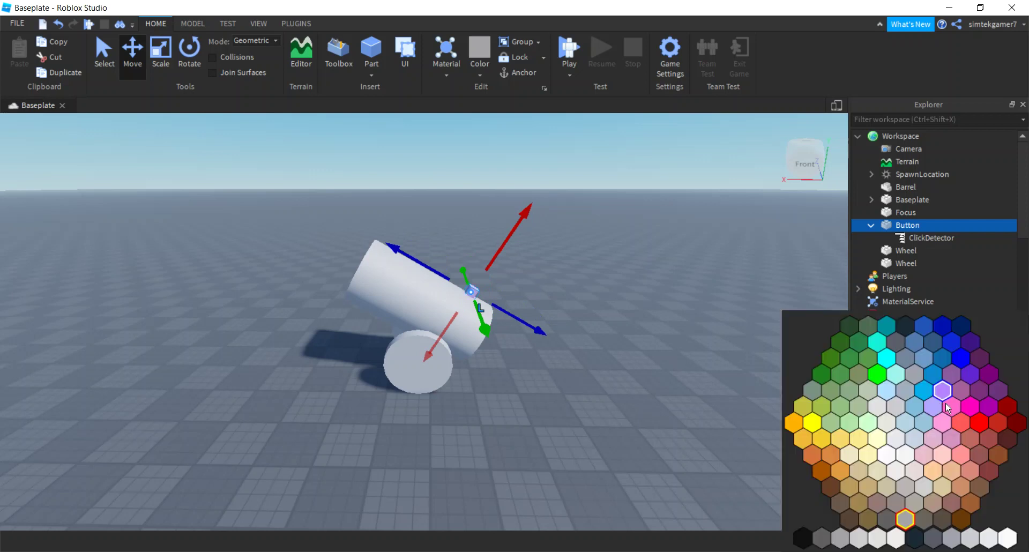
{"action": "left_click", "coordinate": [981, 429]}
{"action": "right_click_drag", "start_coordinate": [722, 414], "coordinate": [723, 414]}
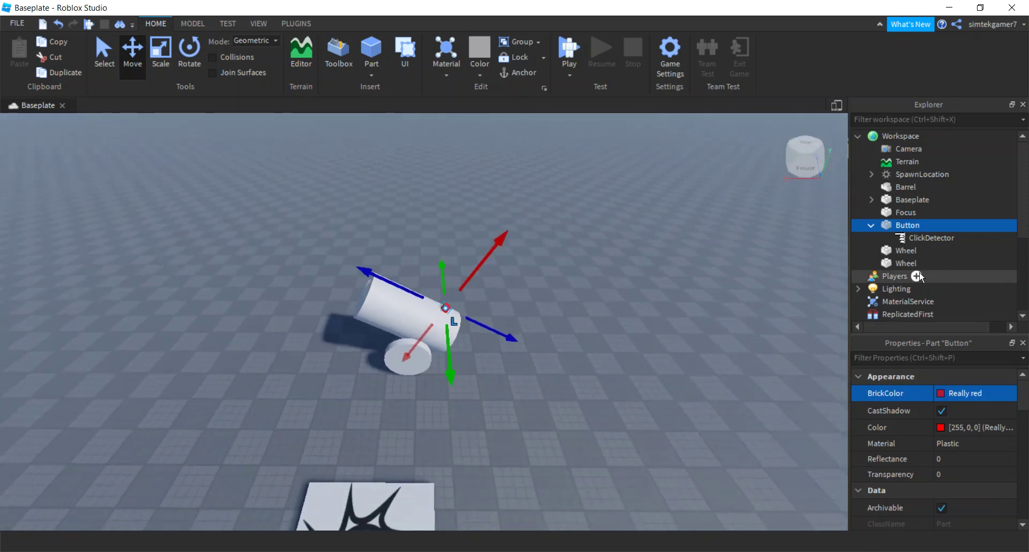
Group the Barrel, Focus, Button and both Wheel parts into one model and name it Cannon.
{"action": "left_click", "coordinate": [899, 187]}
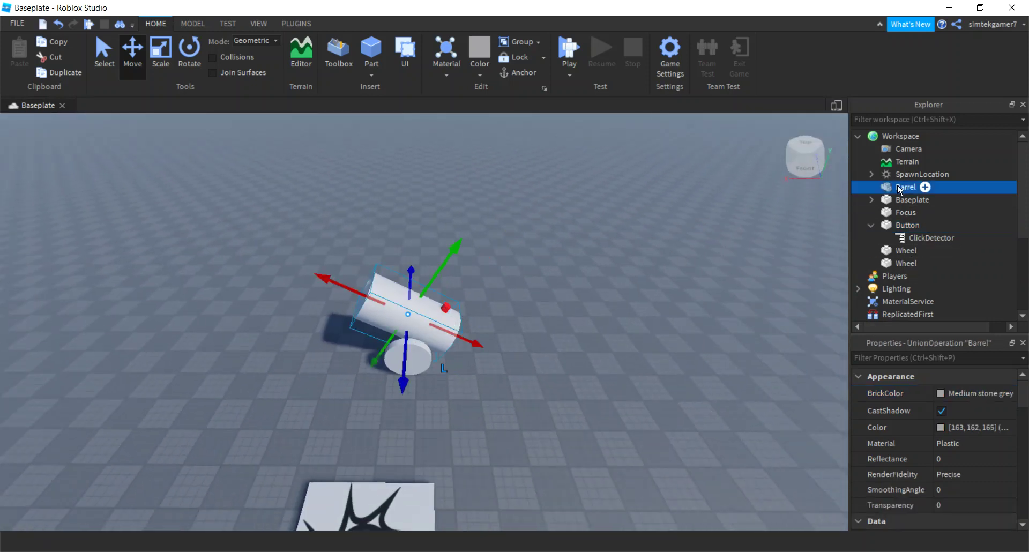
{"action": "left_click", "coordinate": [892, 213], "text": "ctrl"}
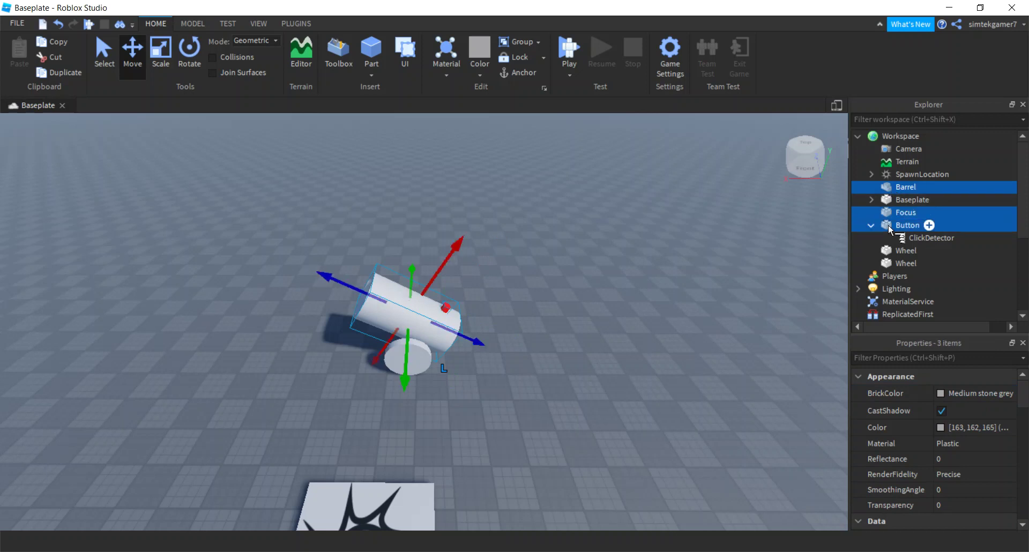
{"action": "left_click", "coordinate": [889, 224], "text": "ctrl"}
{"action": "left_click", "coordinate": [885, 256], "text": "ctrl"}
{"action": "left_click", "coordinate": [889, 263], "text": "ctrl"}
{"action": "right_click", "coordinate": [888, 263]}
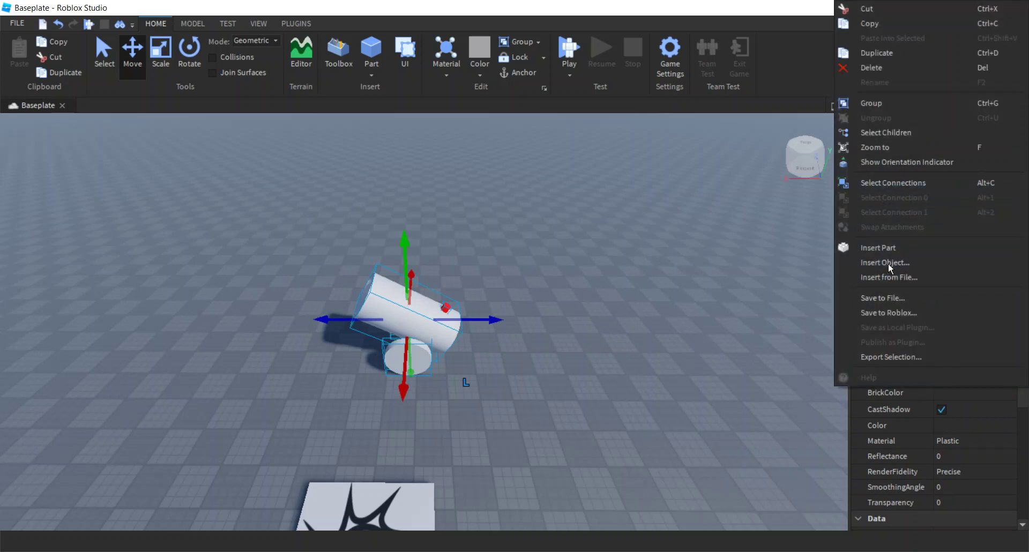
{"action": "left_click", "coordinate": [882, 105]}
{"action": "left_click", "coordinate": [909, 188]}
{"action": "type", "text": "Cannon"}
{"action": "key", "text": "Return"}
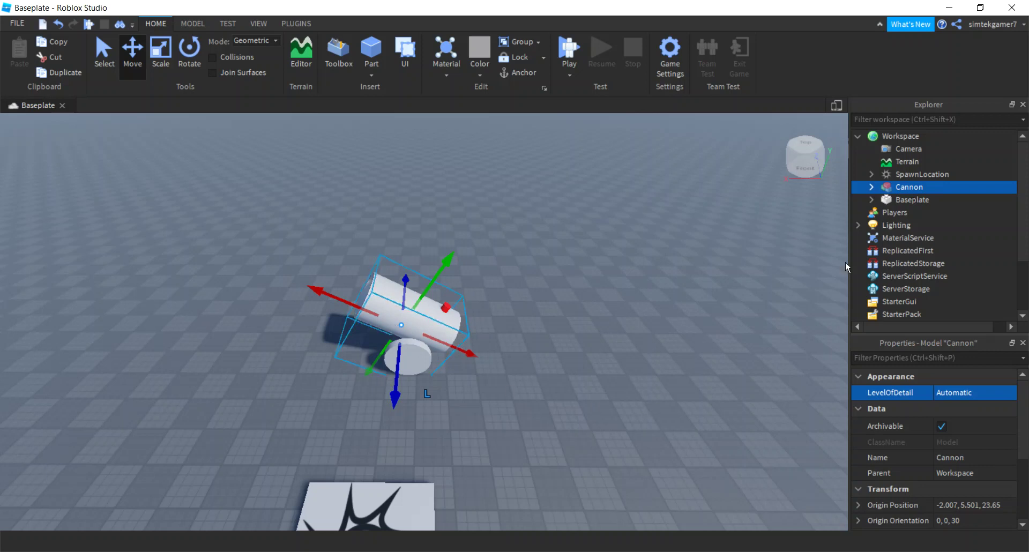
Anchor the Barrel, Button, Focus and both Wheel parts inside the Cannon model.
{"action": "left_click", "coordinate": [872, 187]}
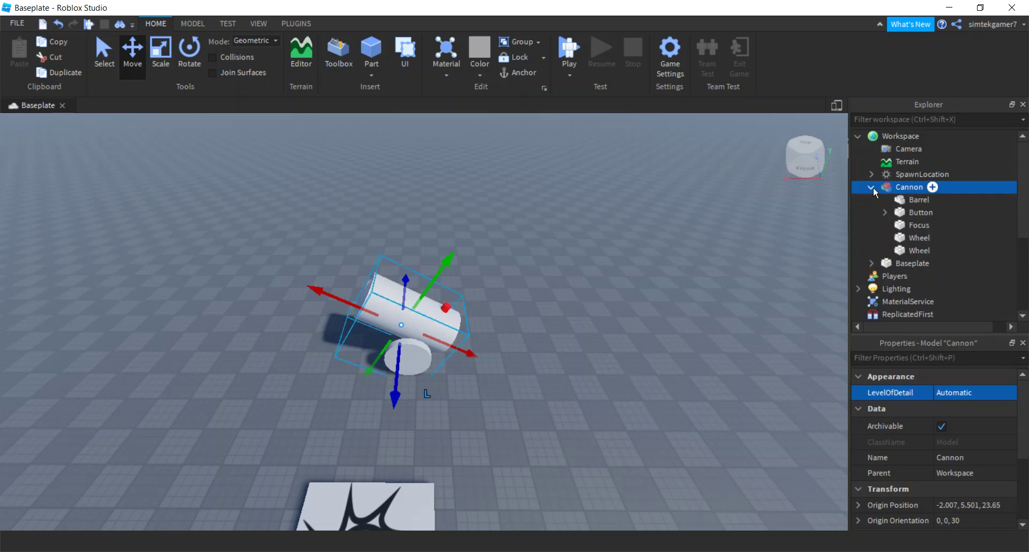
{"action": "left_click", "coordinate": [917, 201]}
{"action": "left_click", "coordinate": [912, 212], "text": "ctrl"}
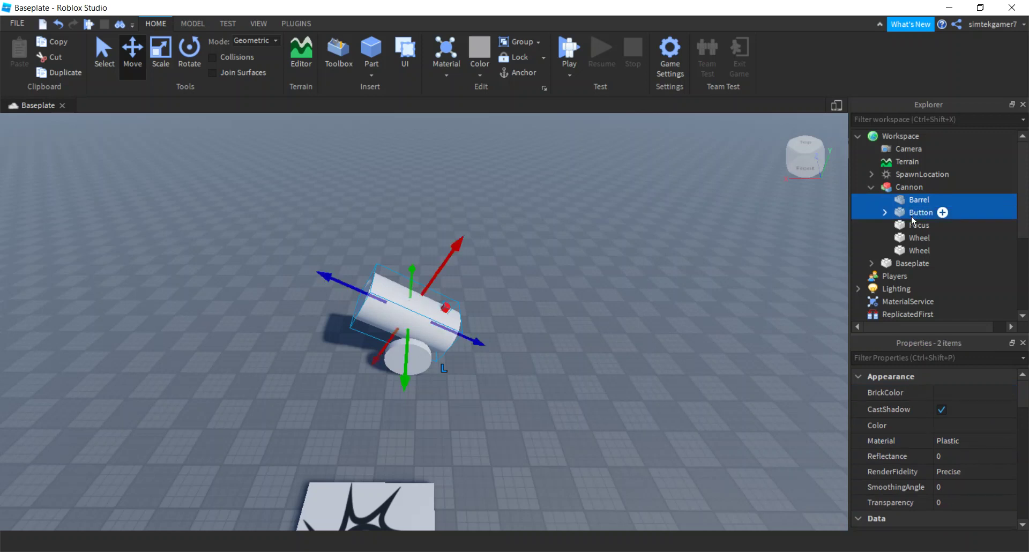
{"action": "left_click", "coordinate": [908, 226], "text": "ctrl"}
{"action": "left_click", "coordinate": [906, 237], "text": "ctrl"}
{"action": "left_click", "coordinate": [911, 250], "text": "ctrl"}
{"action": "scroll", "coordinate": [985, 465], "scroll_direction": "down", "scroll_amount": 6}
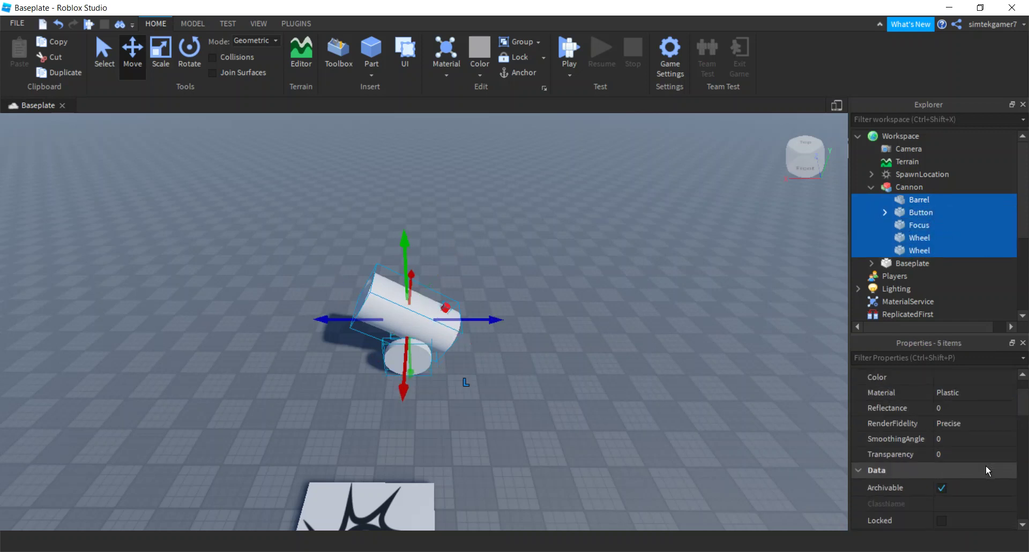
{"action": "scroll", "coordinate": [966, 471], "scroll_direction": "down", "scroll_amount": 5}
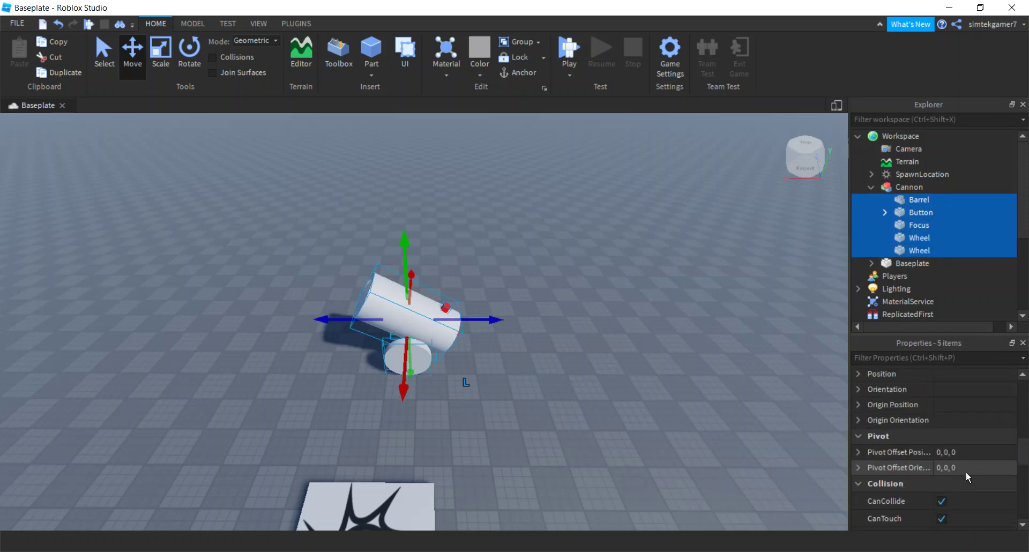
{"action": "left_click", "coordinate": [942, 487]}
Search the model library for cow and place the black-and-white Cow model on the baseplate beside the cannon.
{"action": "right_click_drag", "start_coordinate": [706, 446], "coordinate": [705, 448]}
{"action": "key", "text": "w"}
{"action": "key", "text": "a"}
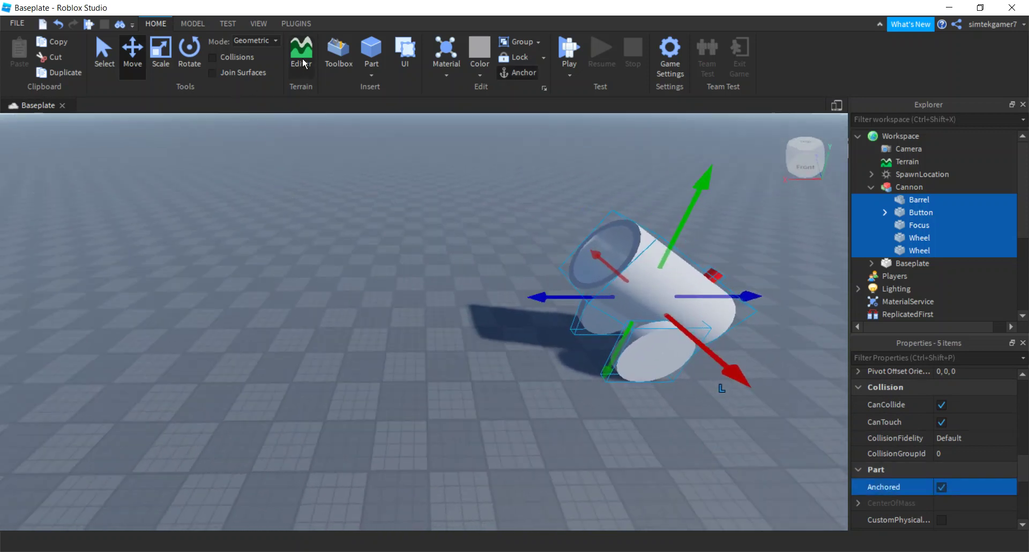
{"action": "left_click", "coordinate": [338, 49]}
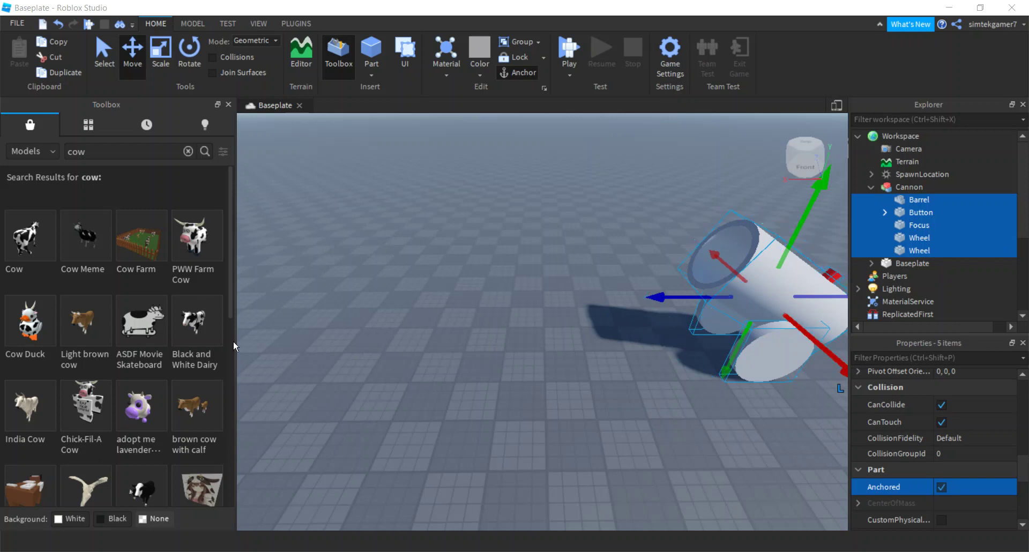
{"action": "mouse_move", "coordinate": [27, 255]}
{"action": "left_click_drag", "start_coordinate": [27, 256], "coordinate": [540, 399]}
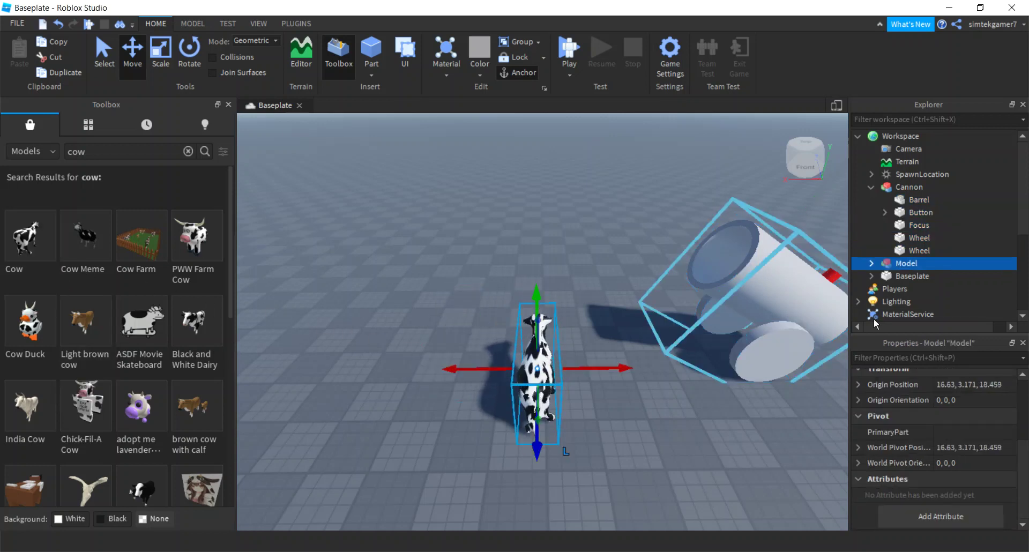
Rename the first Part inside the inserted cow model as Eye1.
{"action": "left_click", "coordinate": [870, 263]}
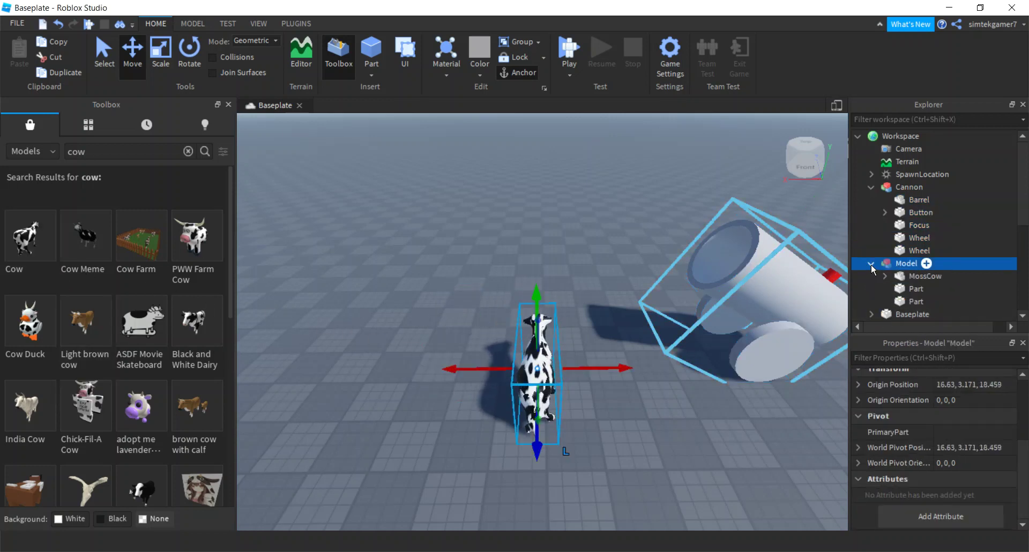
{"action": "left_click", "coordinate": [909, 280]}
{"action": "right_click_drag", "start_coordinate": [495, 419], "coordinate": [497, 418]}
{"action": "key", "text": "a"}
{"action": "left_click", "coordinate": [884, 276]}
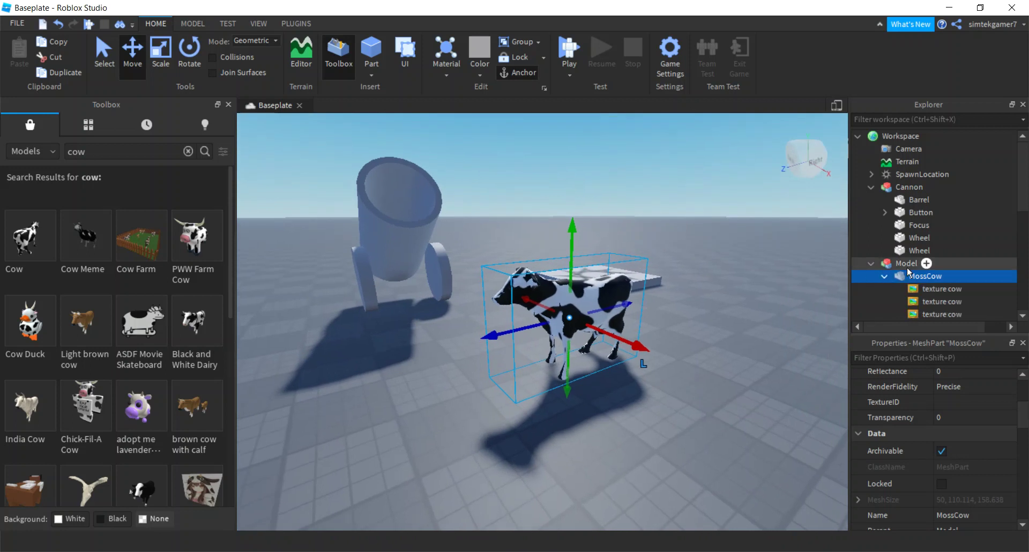
{"action": "scroll", "coordinate": [895, 277], "scroll_direction": "down", "scroll_amount": 3}
{"action": "scroll", "coordinate": [930, 273], "scroll_direction": "down", "scroll_amount": 3}
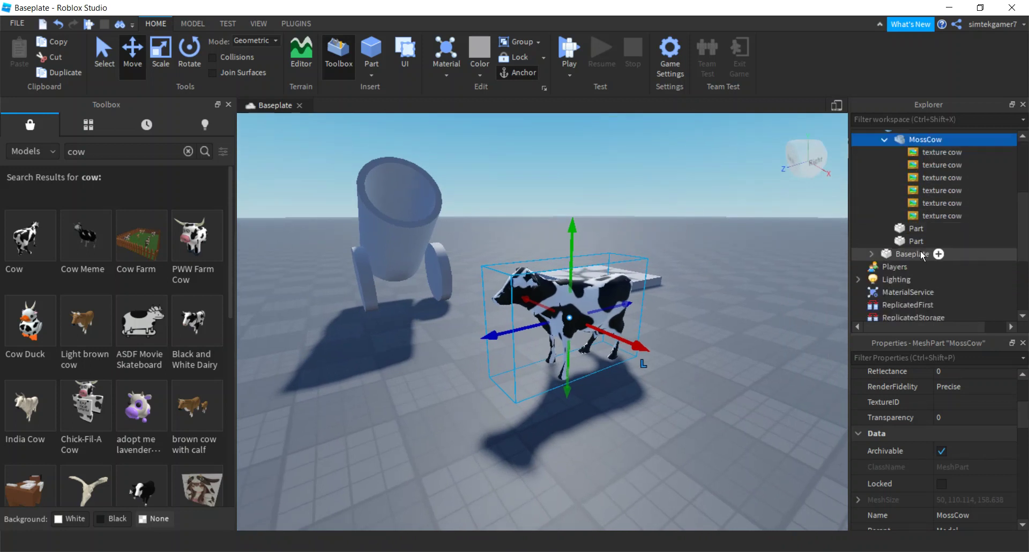
{"action": "left_click", "coordinate": [915, 230]}
{"action": "double_click", "coordinate": [916, 229]}
{"action": "type", "text": "E"}
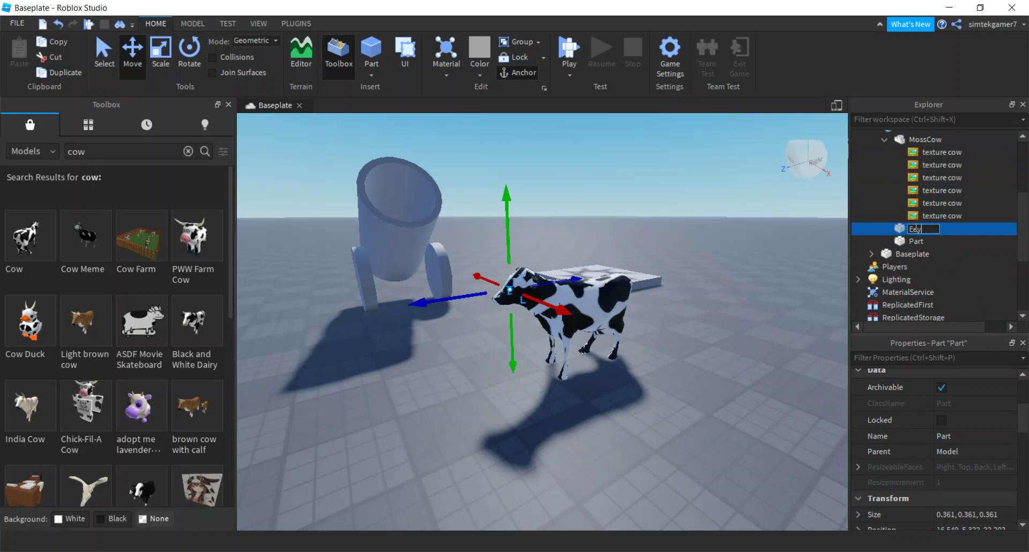
{"action": "type", "text": "ye1"}
{"action": "key", "text": "Return"}
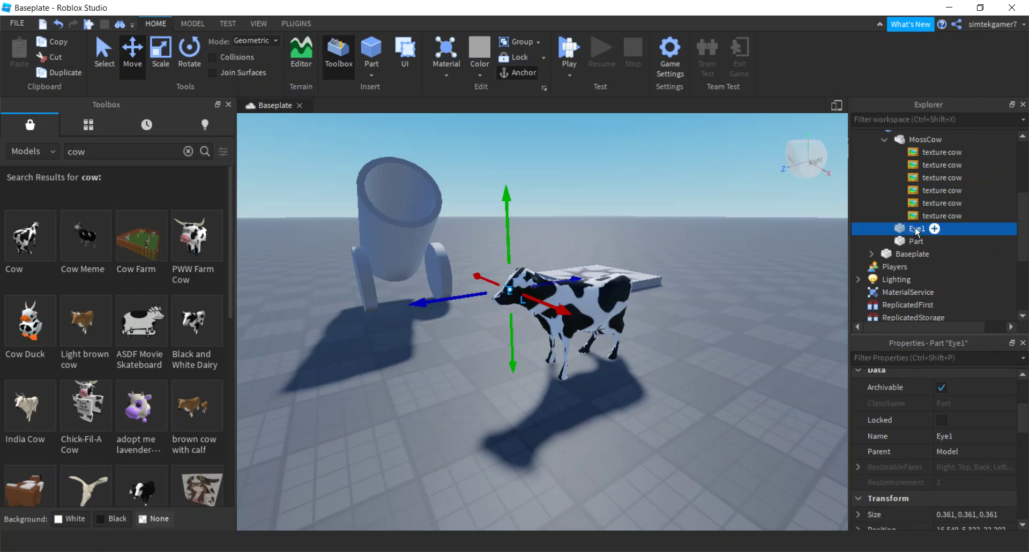
Rename the remaining Part inside the cow model as Eye2.
{"action": "left_click", "coordinate": [917, 242]}
{"action": "left_click", "coordinate": [920, 244]}
{"action": "type", "text": "Eye"}
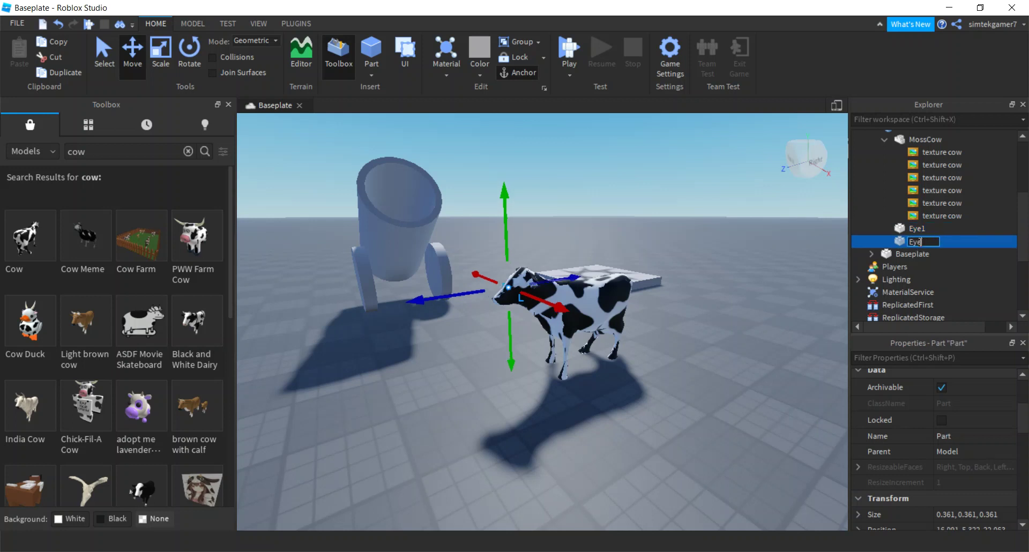
{"action": "key", "text": "Return"}
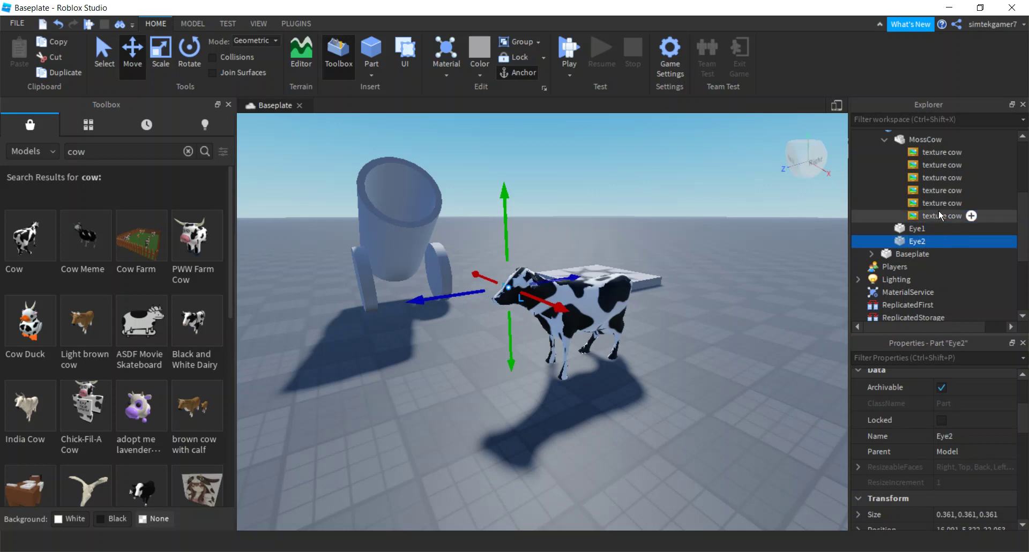
Turn off Anchored for MossCow, Eye1 and Eye2 together.
{"action": "scroll", "coordinate": [938, 217], "scroll_direction": "up", "scroll_amount": 1}
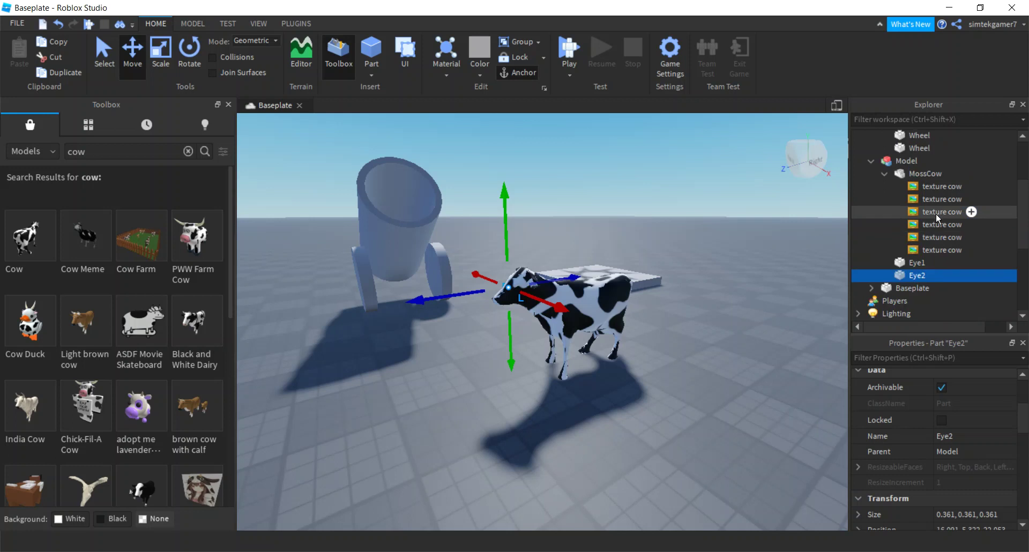
{"action": "left_click", "coordinate": [925, 173]}
{"action": "left_click", "coordinate": [908, 262], "text": "ctrl"}
{"action": "left_click", "coordinate": [908, 276], "text": "ctrl"}
{"action": "scroll", "coordinate": [1014, 445], "scroll_direction": "down", "scroll_amount": 4}
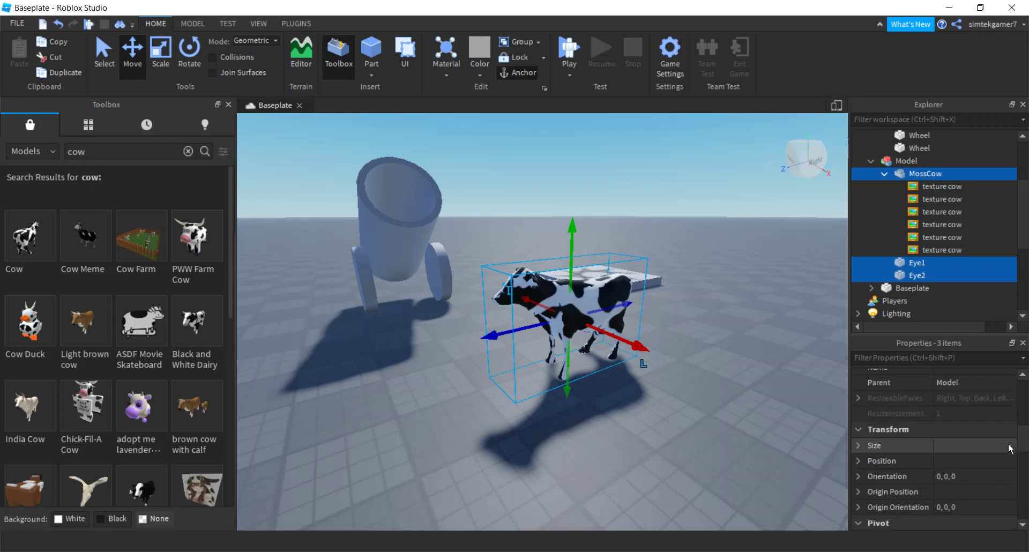
{"action": "scroll", "coordinate": [1009, 448], "scroll_direction": "down", "scroll_amount": 2}
{"action": "scroll", "coordinate": [1009, 448], "scroll_direction": "down", "scroll_amount": 1}
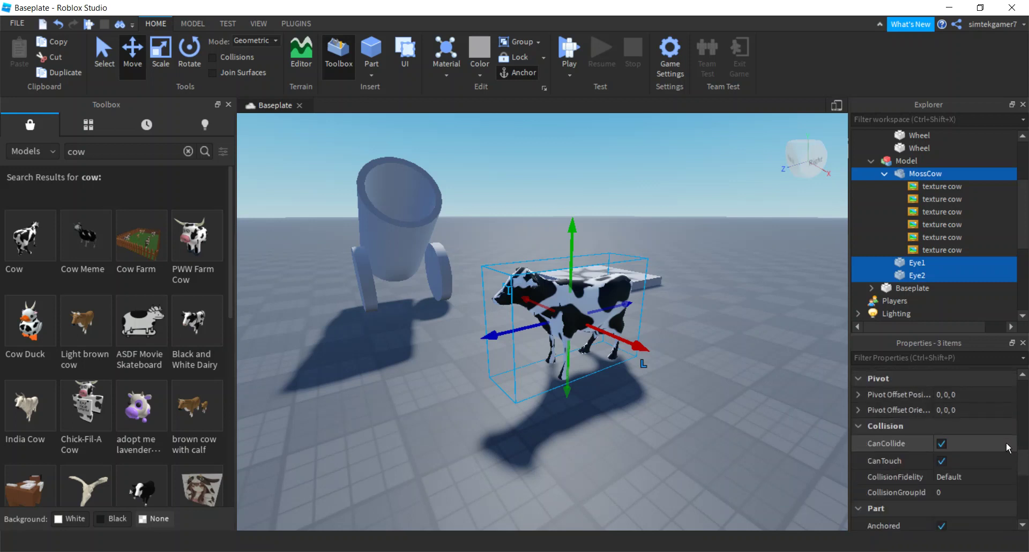
{"action": "scroll", "coordinate": [1001, 451], "scroll_direction": "down", "scroll_amount": 2}
{"action": "left_click", "coordinate": [942, 429]}
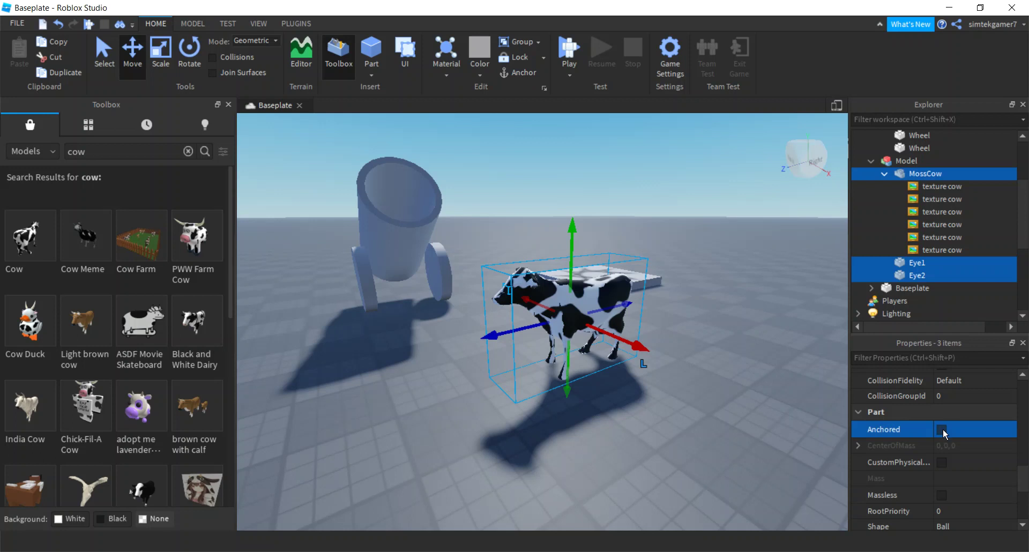
Rename the model containing MossCow and the eyes as Cow.
{"action": "left_click", "coordinate": [906, 162]}
{"action": "left_click", "coordinate": [906, 162]}
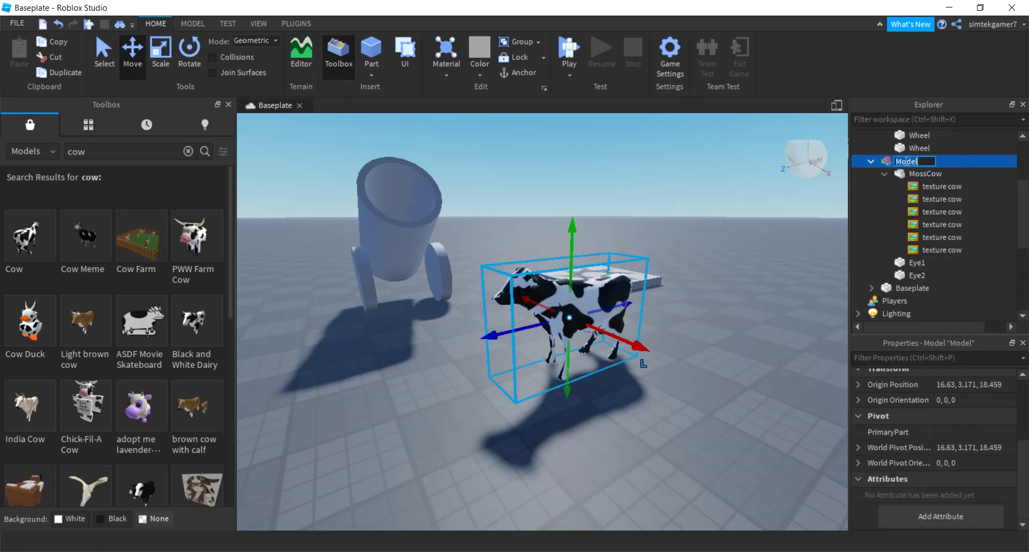
{"action": "type", "text": "Cow"}
{"action": "key", "text": "Return"}
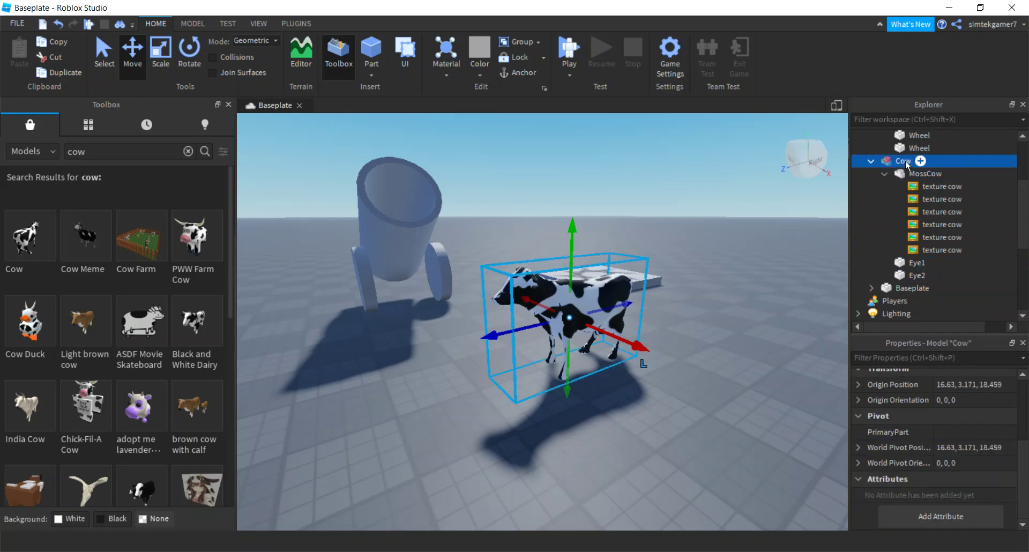
Add a WeldConstraint to the Cow model with MossCow as Part0 and Eye1 as Part1.
{"action": "left_click", "coordinate": [920, 161]}
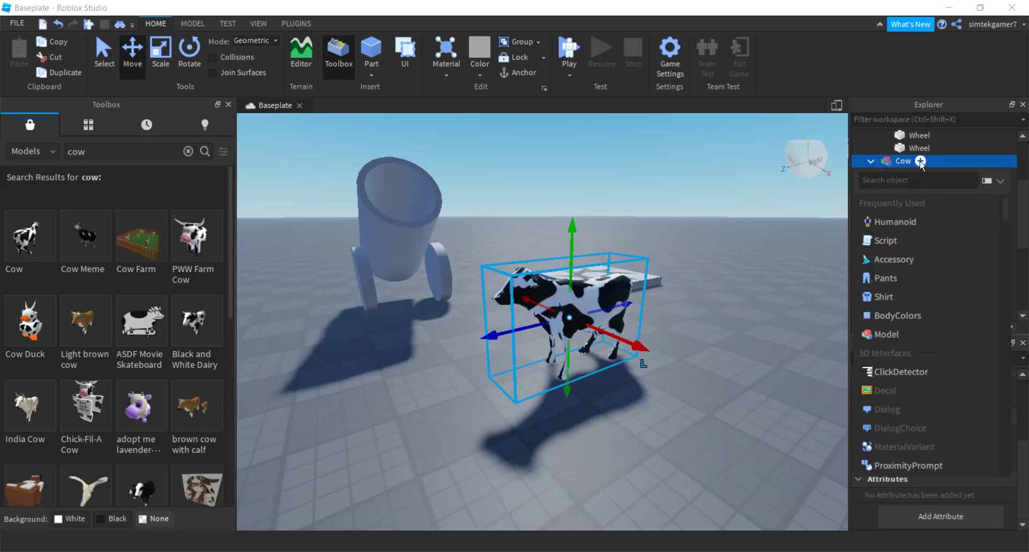
{"action": "type", "text": "w"}
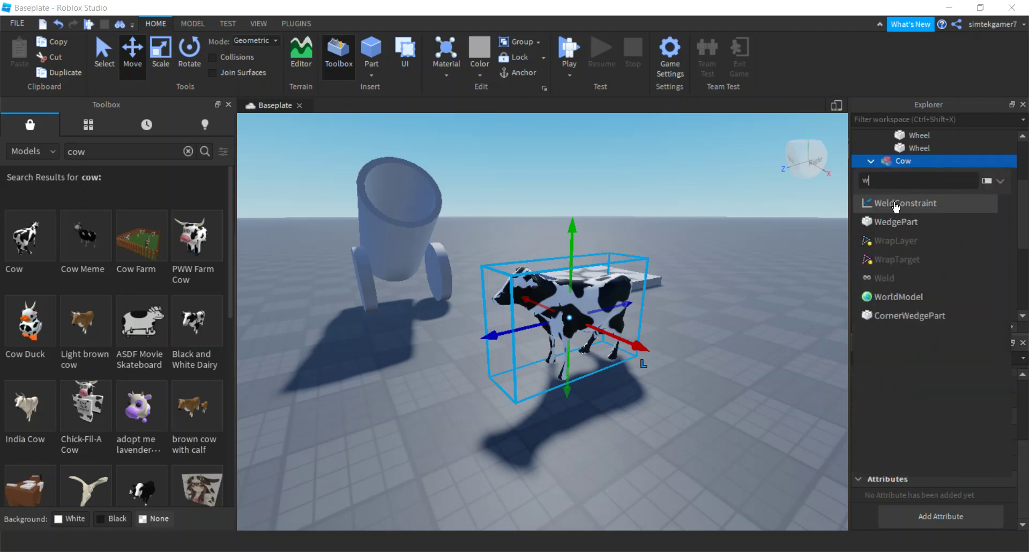
{"action": "left_click", "coordinate": [895, 204]}
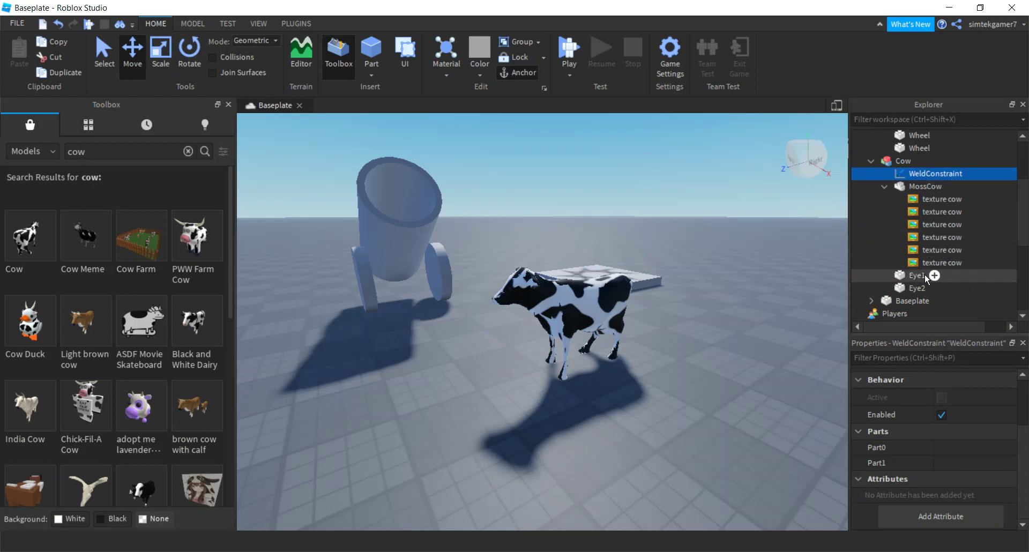
{"action": "left_click", "coordinate": [949, 446]}
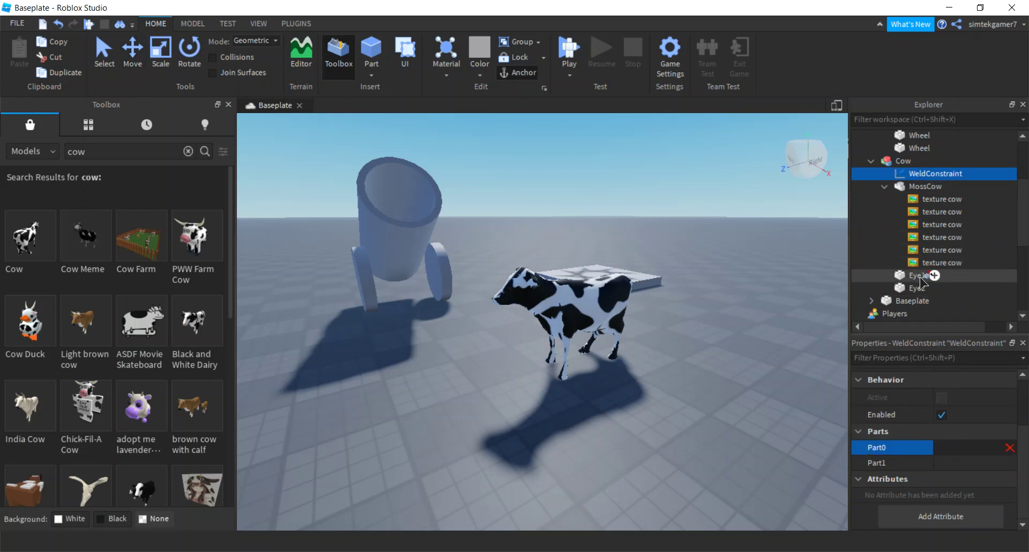
{"action": "left_click", "coordinate": [932, 187]}
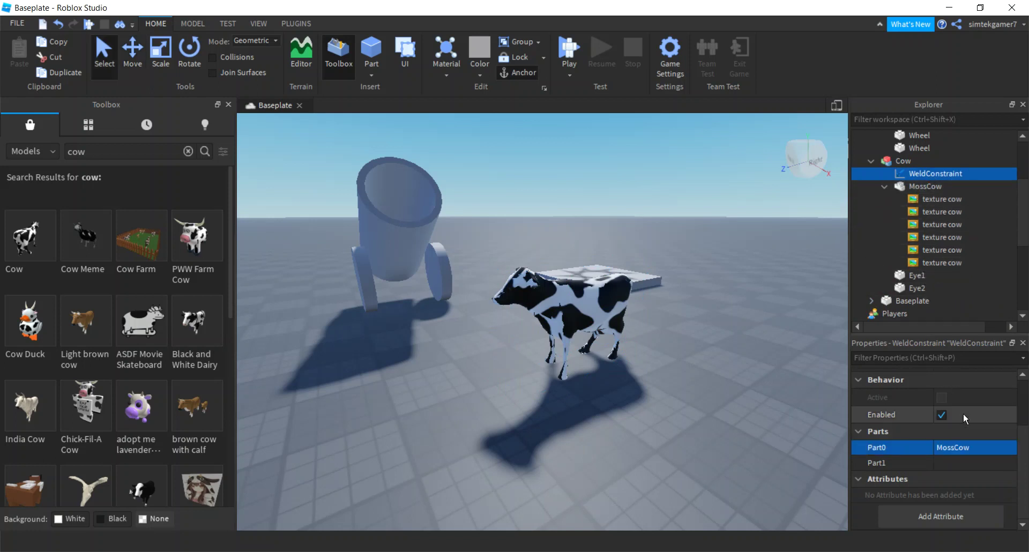
{"action": "left_click", "coordinate": [959, 463]}
{"action": "left_click", "coordinate": [917, 276]}
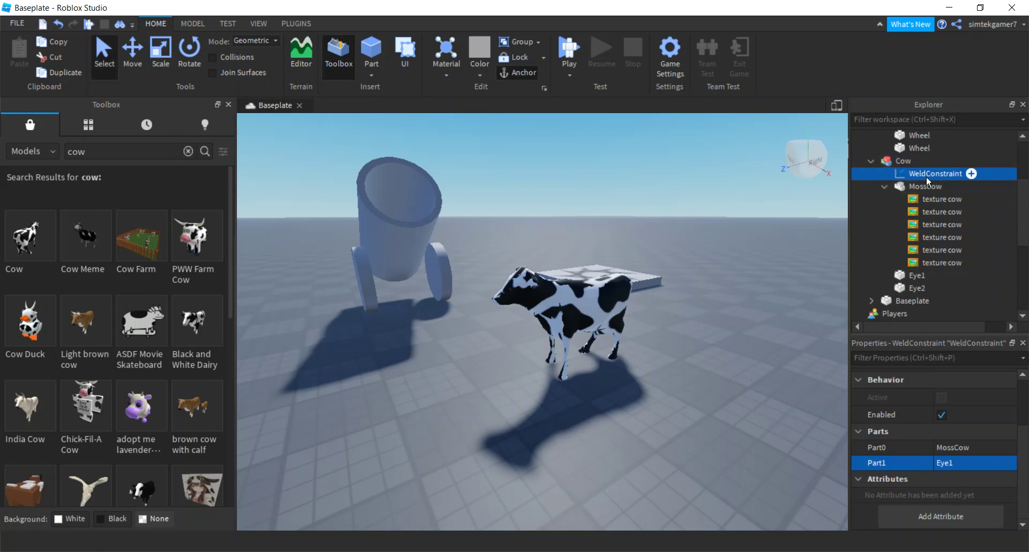
Add a second WeldConstraint to the Cow model with MossCow as Part0 and Eye2 as Part1.
{"action": "left_click", "coordinate": [923, 161]}
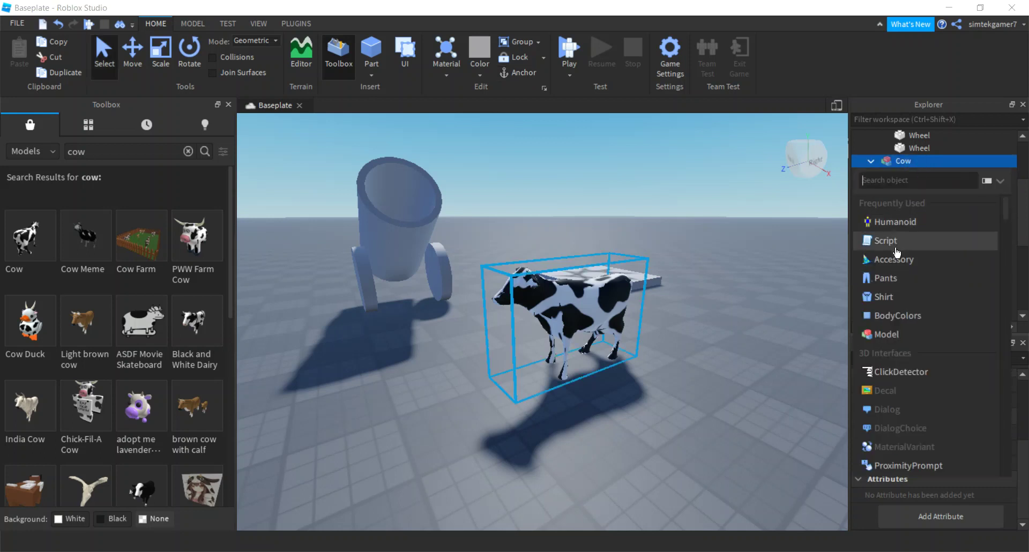
{"action": "type", "text": "w"}
{"action": "left_click", "coordinate": [900, 208]}
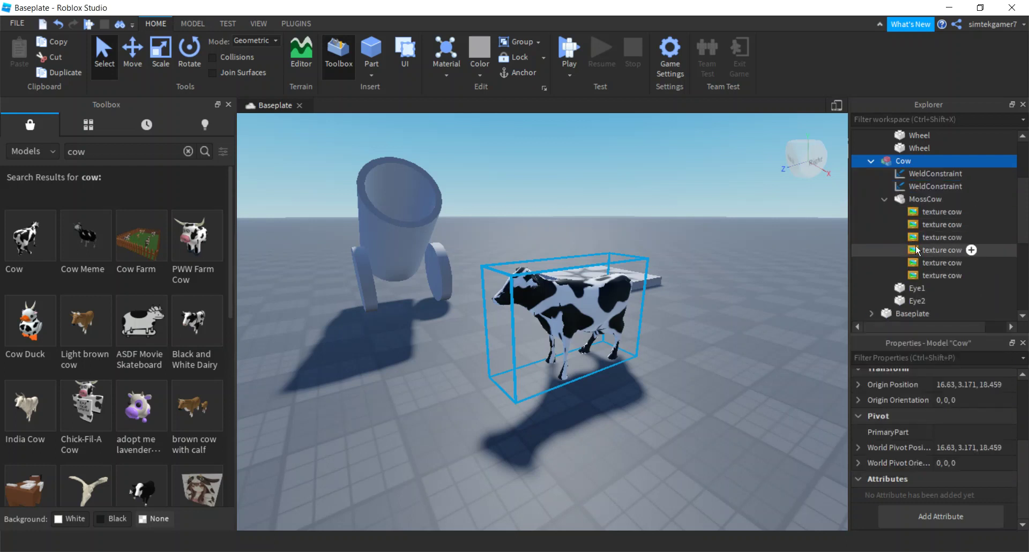
{"action": "left_click", "coordinate": [927, 187]}
{"action": "left_click", "coordinate": [952, 448]}
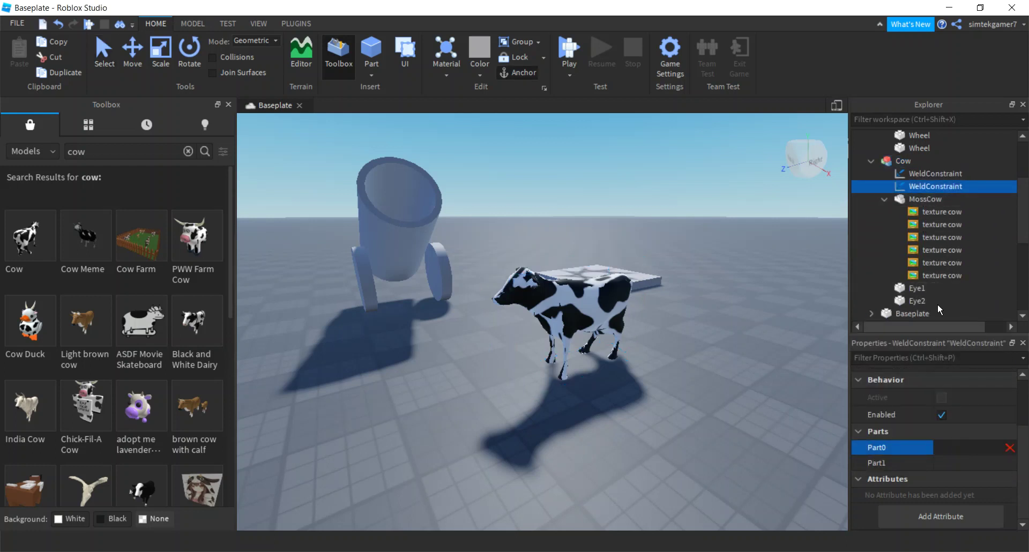
{"action": "left_click", "coordinate": [935, 200]}
{"action": "left_click", "coordinate": [951, 468]}
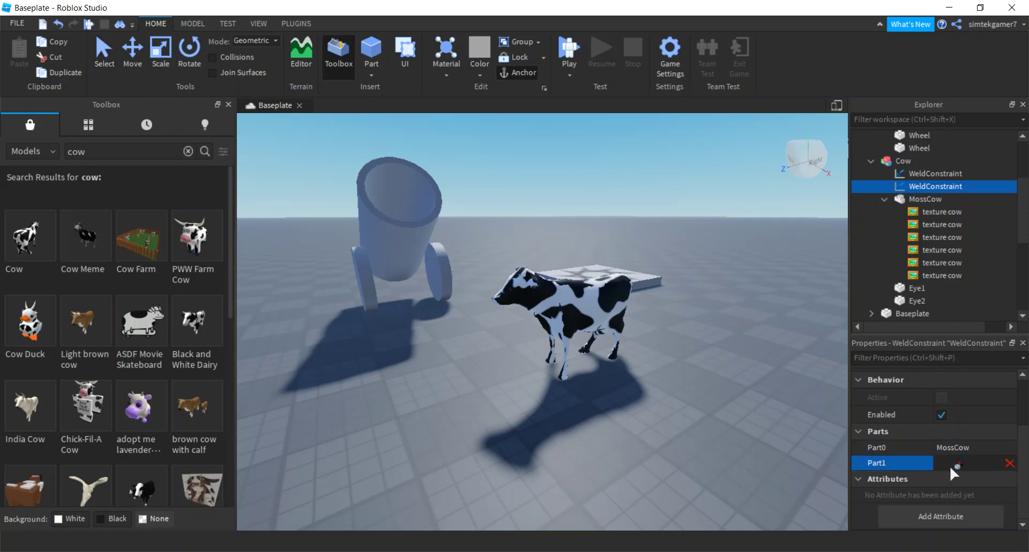
{"action": "left_click", "coordinate": [914, 301]}
Insert a new Part into the Cow model and rename it Center.
{"action": "right_click_drag", "start_coordinate": [750, 411], "coordinate": [709, 401]}
{"action": "key", "text": "d"}
{"action": "key", "text": "a"}
{"action": "key", "text": "d"}
{"action": "key", "text": "w"}
{"action": "scroll", "coordinate": [709, 401], "scroll_direction": "up", "scroll_amount": 5}
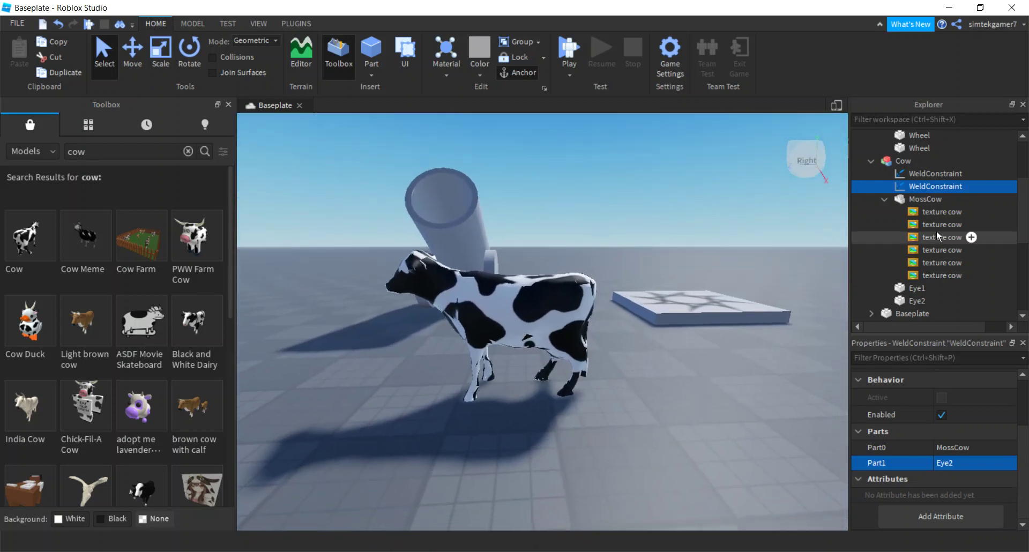
{"action": "left_click", "coordinate": [920, 161]}
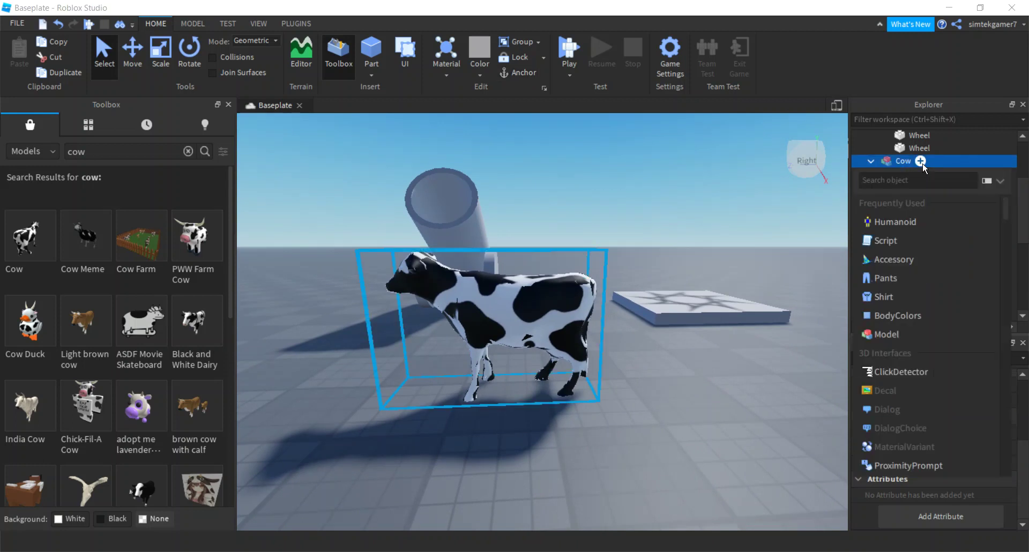
{"action": "type", "text": "p"}
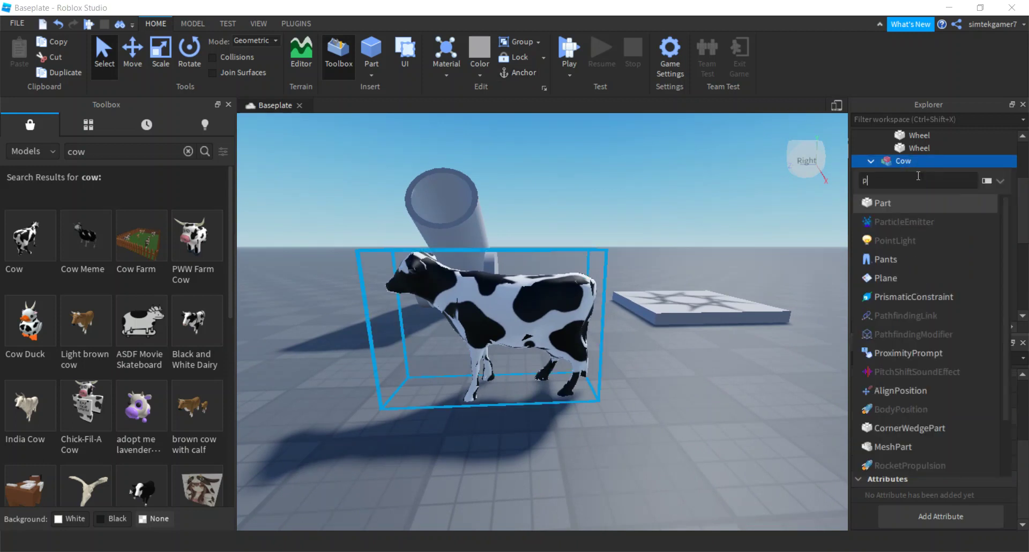
{"action": "left_click", "coordinate": [905, 203]}
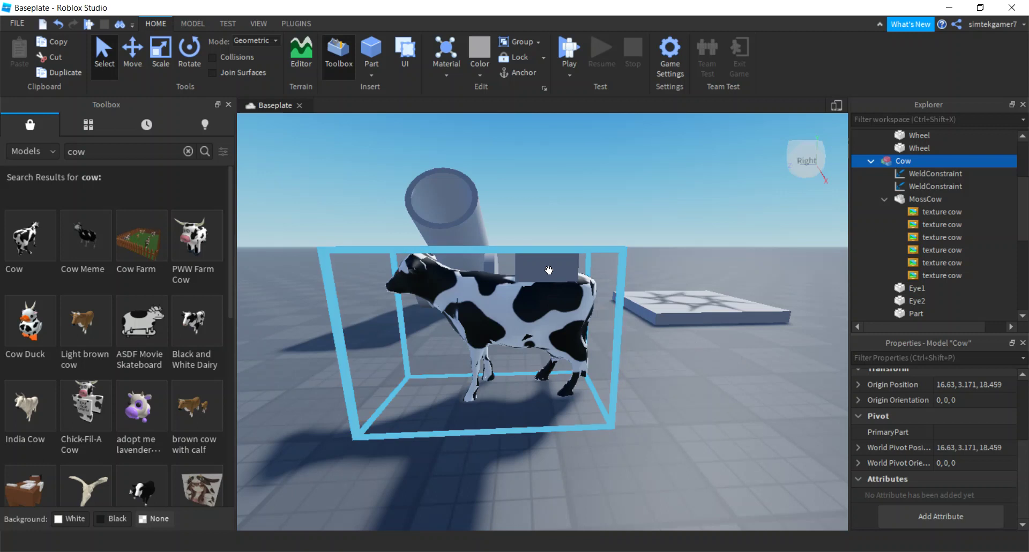
{"action": "left_click", "coordinate": [921, 313]}
{"action": "scroll", "coordinate": [924, 300], "scroll_direction": "down", "scroll_amount": 1}
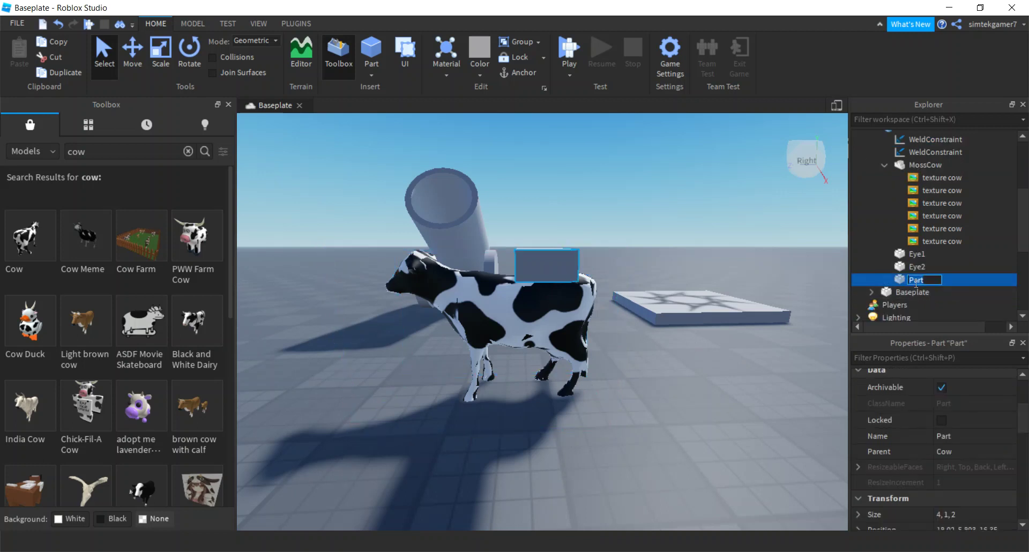
{"action": "key", "text": "Return"}
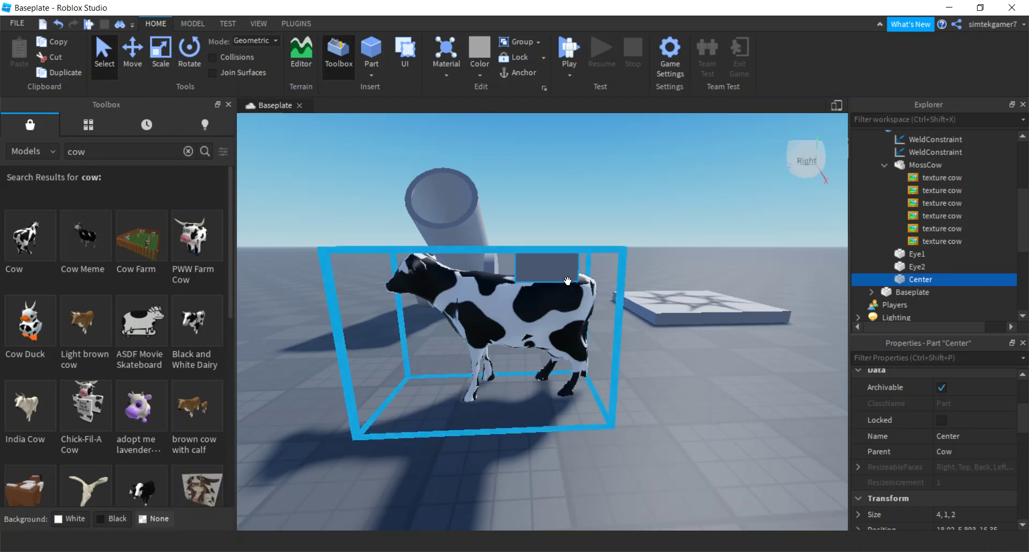
Add a Decal to Center to mark its front face and rotate the part 180° about the vertical axis towards the cow's head.
{"action": "left_click", "coordinate": [941, 279]}
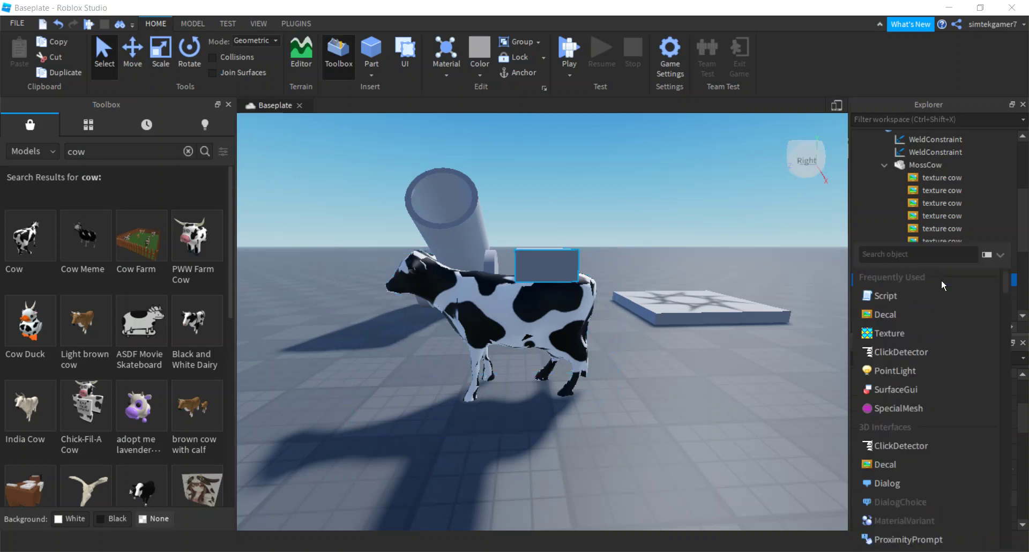
{"action": "left_click", "coordinate": [885, 316]}
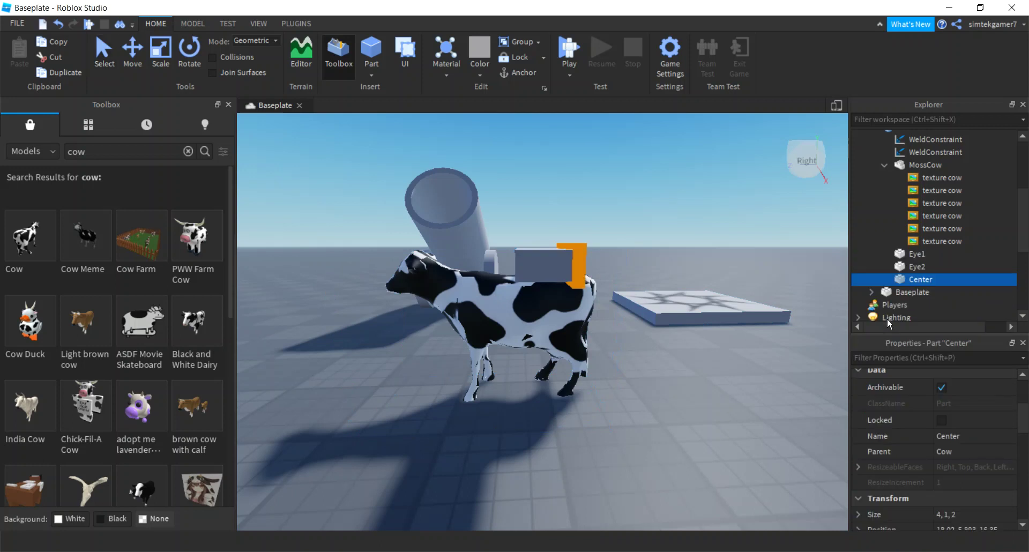
{"action": "left_click", "coordinate": [187, 51]}
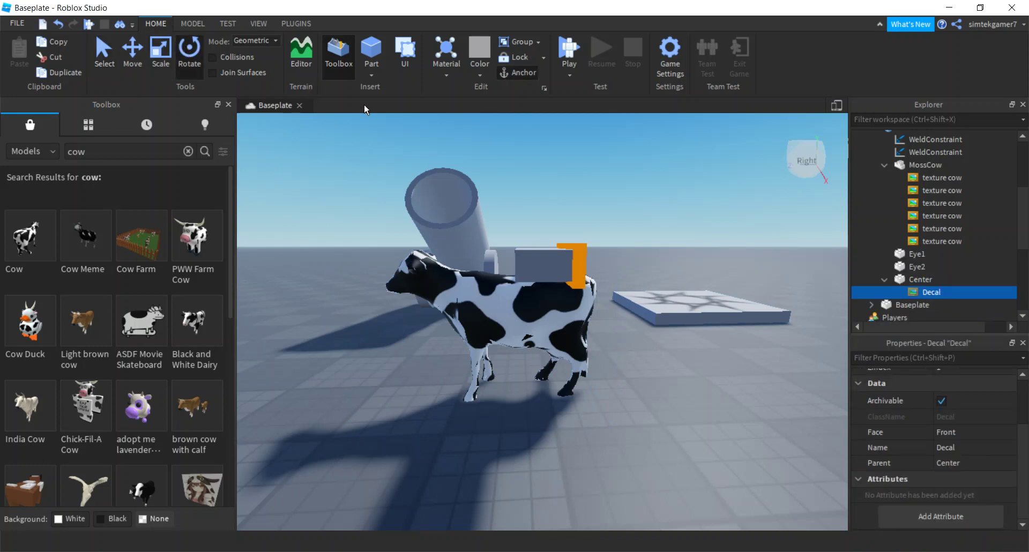
{"action": "right_click_drag", "start_coordinate": [661, 361], "coordinate": [661, 362]}
{"action": "scroll", "coordinate": [661, 362], "scroll_direction": "down", "scroll_amount": 3}
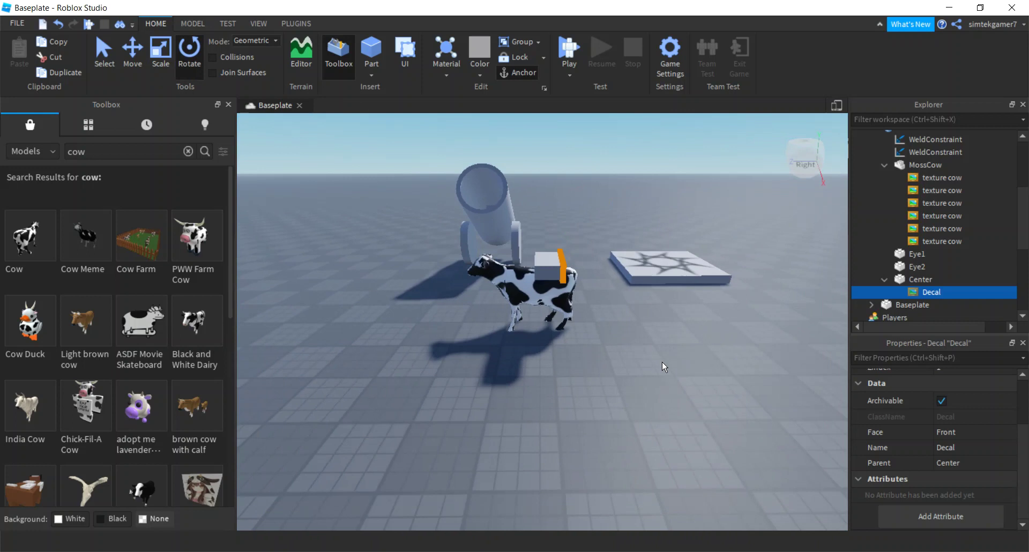
{"action": "left_click", "coordinate": [899, 279]}
{"action": "mouse_move", "coordinate": [606, 274]}
{"action": "left_mouse_down"}
{"action": "mouse_move", "coordinate": [581, 289]}
{"action": "mouse_move", "coordinate": [604, 294]}
{"action": "left_mouse_up"}
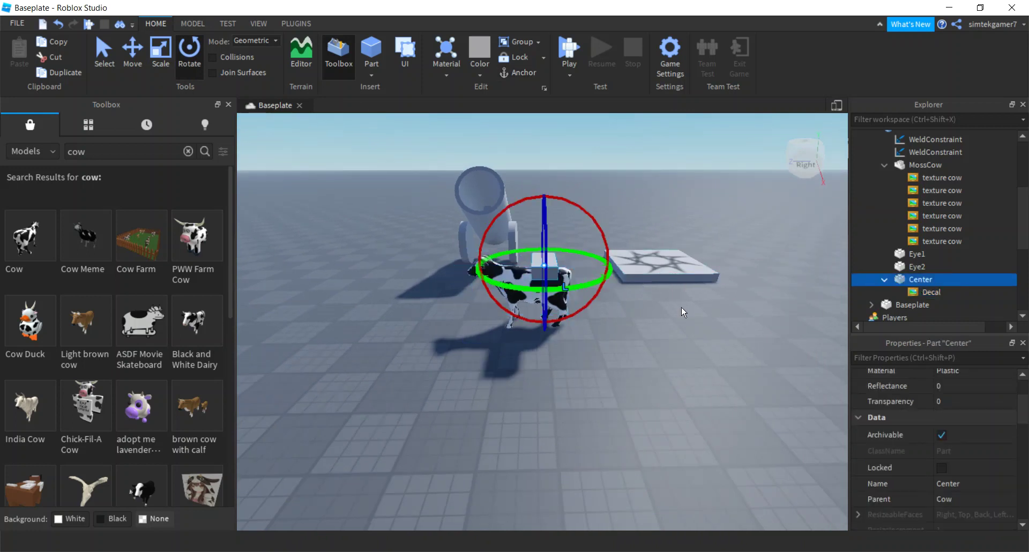
{"action": "left_click", "coordinate": [929, 292]}
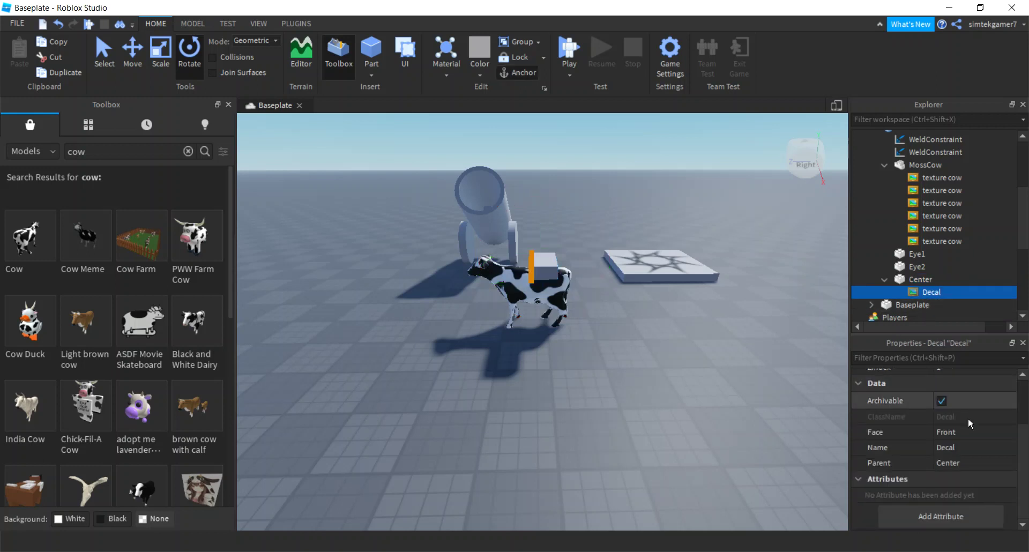
{"action": "scroll", "coordinate": [983, 438], "scroll_direction": "up", "scroll_amount": 3}
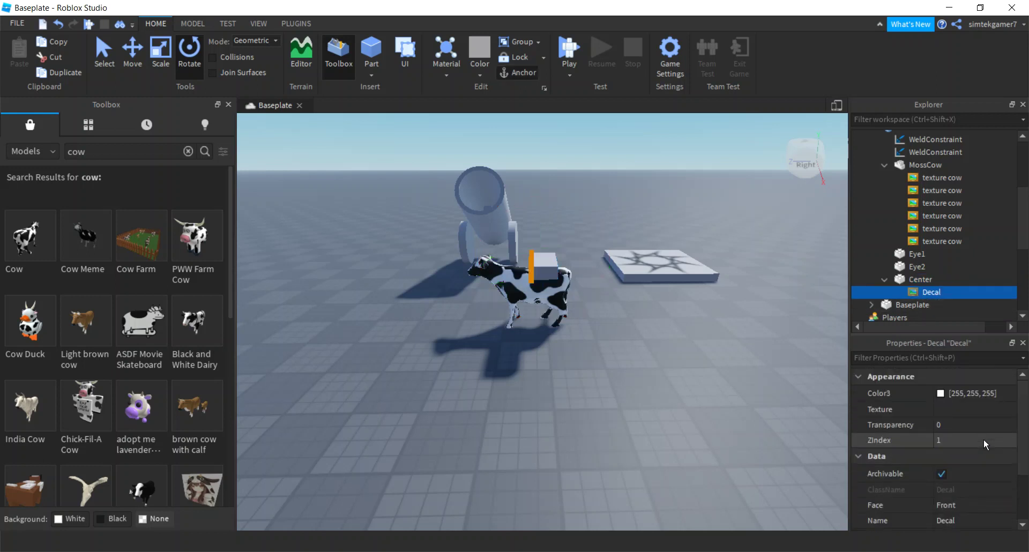
{"action": "scroll", "coordinate": [983, 438], "scroll_direction": "down", "scroll_amount": 3}
Set the size of the Center part to 1, 1, 1.
{"action": "left_click", "coordinate": [918, 279]}
{"action": "scroll", "coordinate": [949, 450], "scroll_direction": "down", "scroll_amount": 5}
{"action": "left_click", "coordinate": [966, 489]}
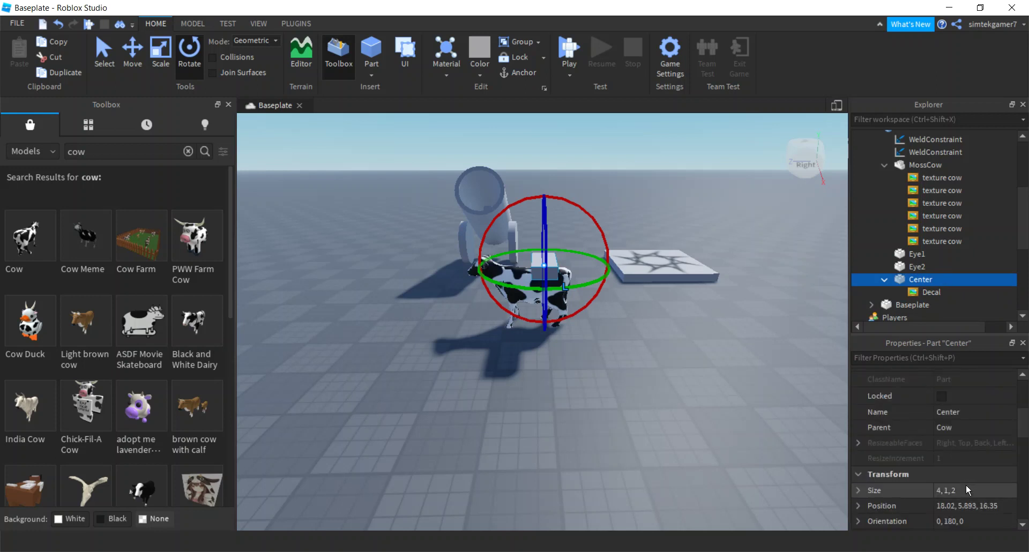
{"action": "type", "text": "1, 1, 1"}
{"action": "key", "text": "Return"}
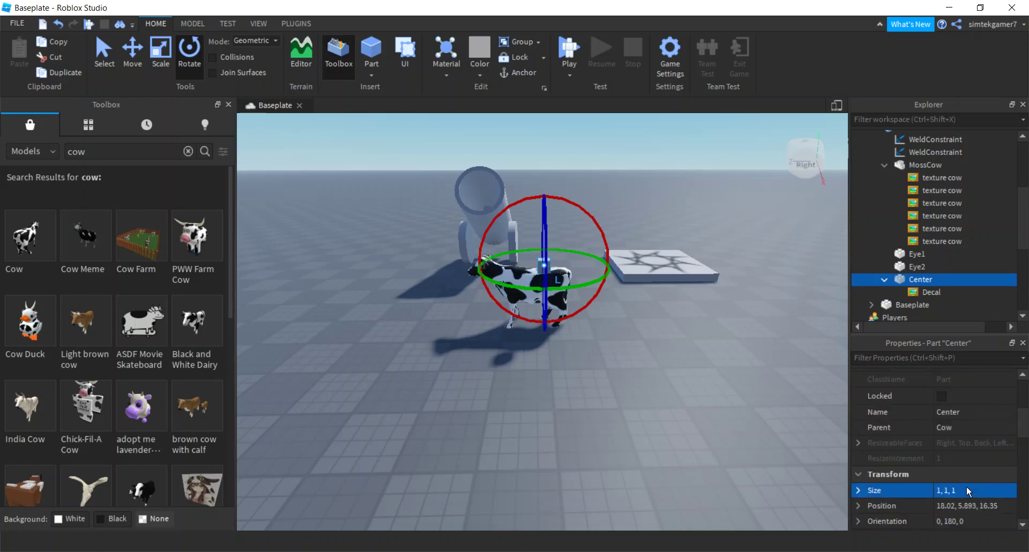
Copy MossCow's position, 16.63, 3.171, 18.459, to the Center part.
{"action": "right_click_drag", "start_coordinate": [687, 398], "coordinate": [642, 350]}
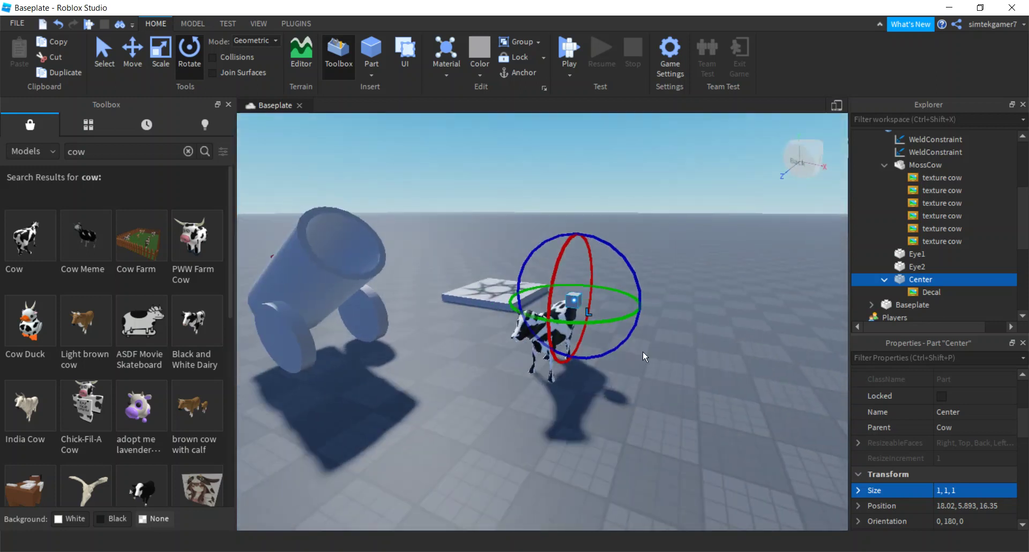
{"action": "left_click", "coordinate": [914, 167]}
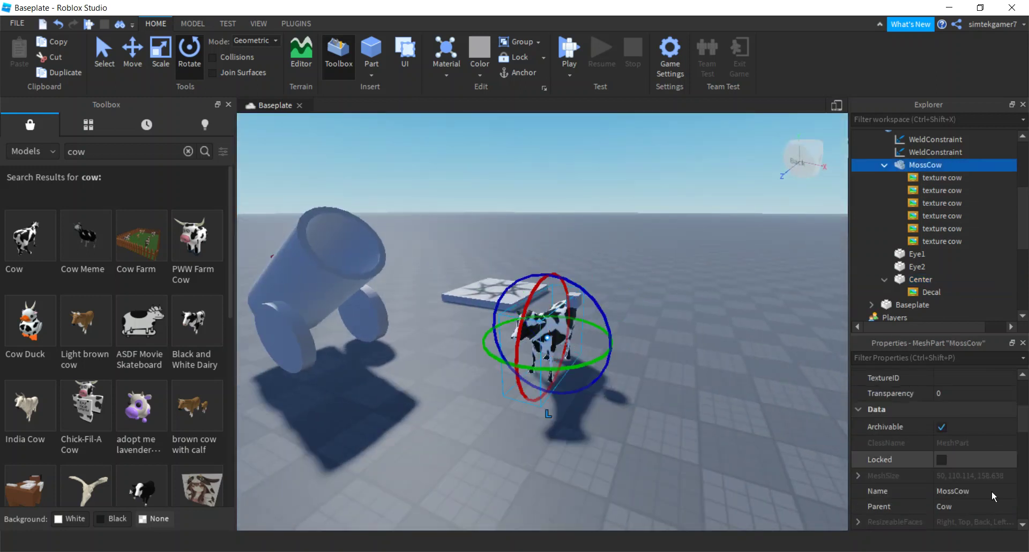
{"action": "scroll", "coordinate": [992, 458], "scroll_direction": "down", "scroll_amount": 3}
{"action": "left_click", "coordinate": [982, 439]}
{"action": "key", "text": "ctrl+c"}
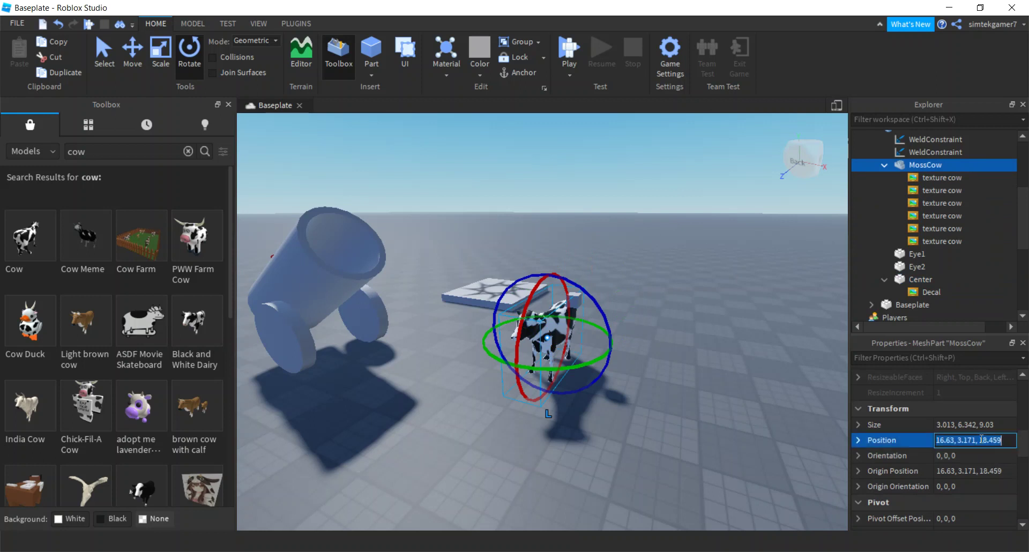
{"action": "left_click", "coordinate": [935, 279]}
{"action": "scroll", "coordinate": [970, 456], "scroll_direction": "up", "scroll_amount": 1}
{"action": "left_click", "coordinate": [958, 411]}
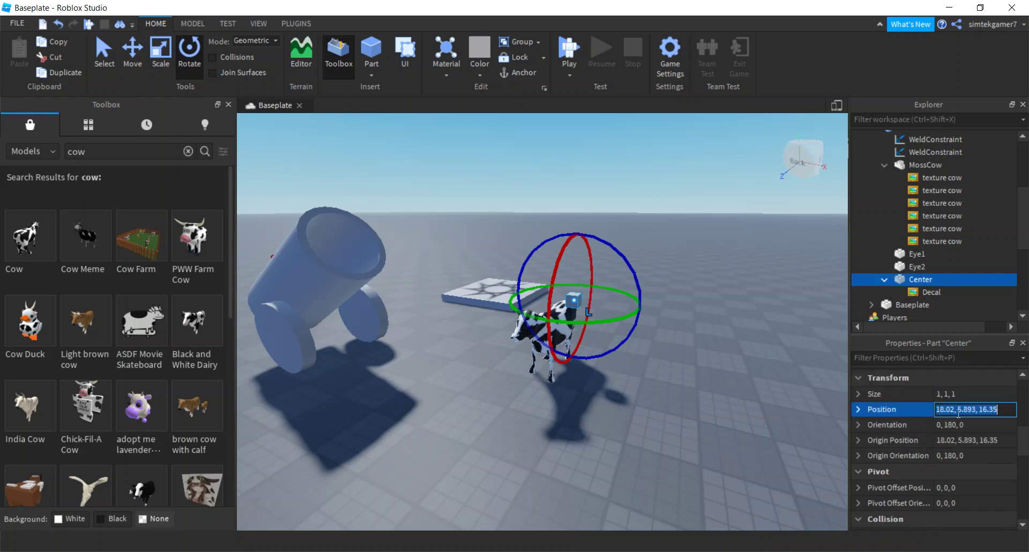
{"action": "key", "text": "ctrl+v"}
{"action": "key", "text": "Return"}
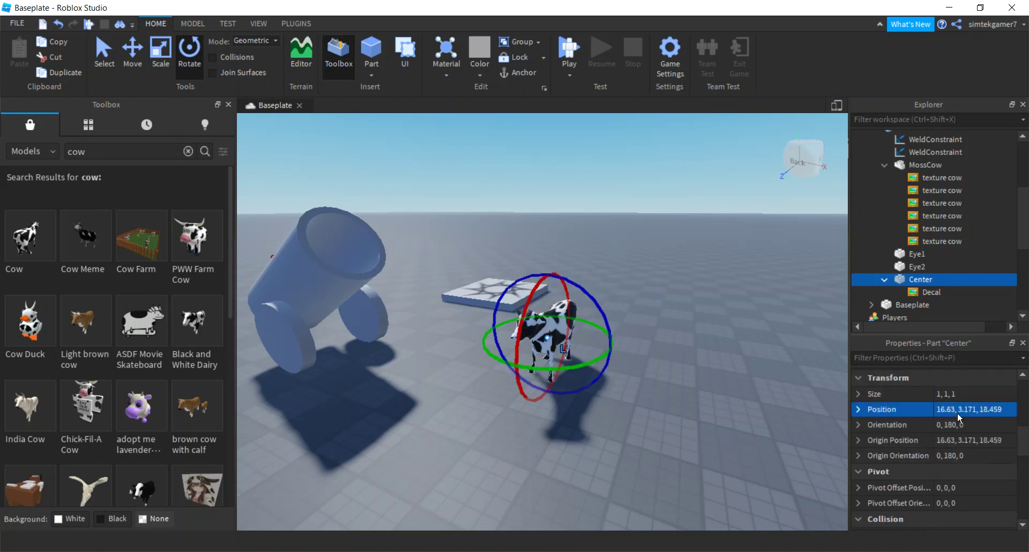
Move the Center part slightly up and along Z within the cow's body, to about 16.63, 3.481, 17.766.
{"action": "key", "text": "f"}
{"action": "key", "text": "d"}
{"action": "right_click_drag", "start_coordinate": [663, 436], "coordinate": [663, 435]}
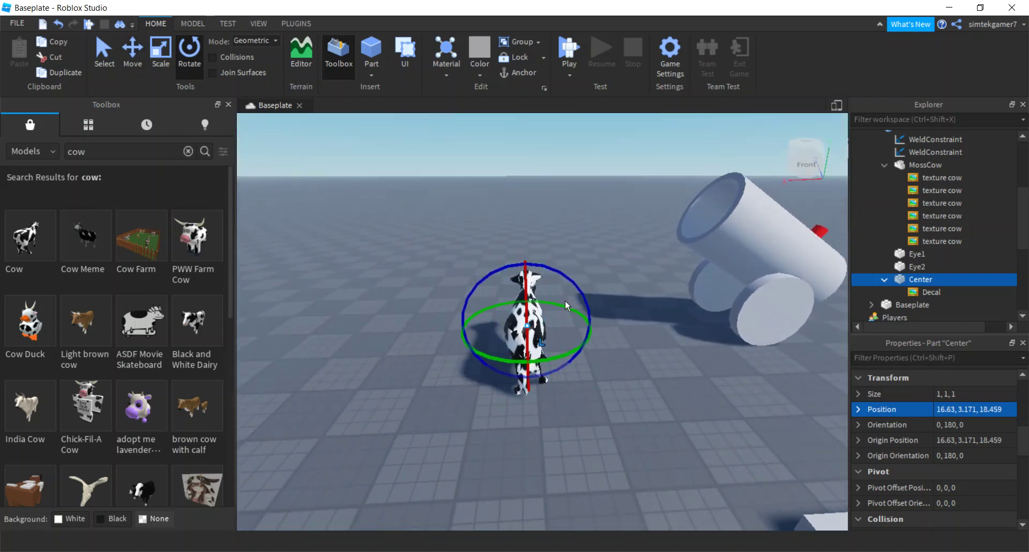
{"action": "key", "text": "a"}
{"action": "left_click", "coordinate": [128, 55]}
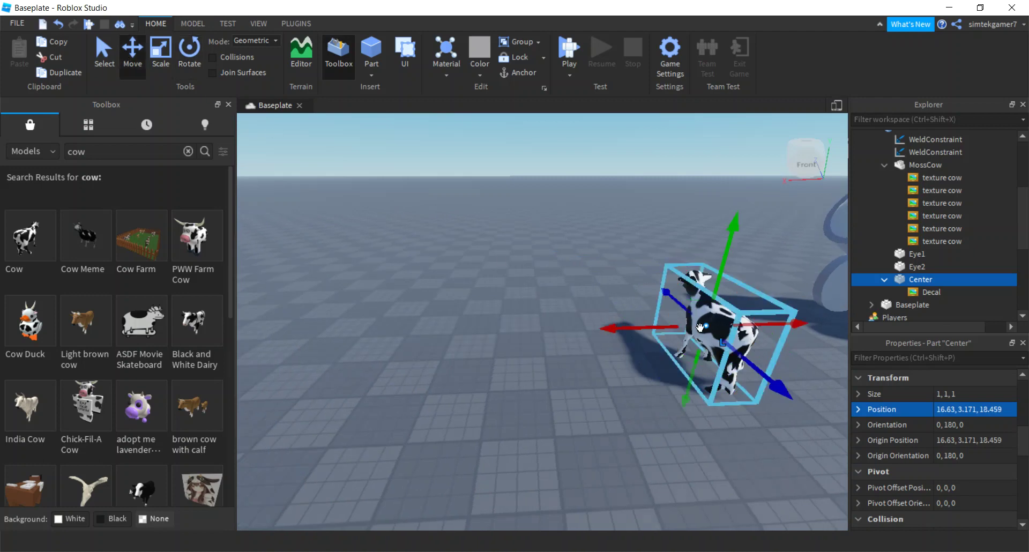
{"action": "left_click_drag", "start_coordinate": [722, 273], "coordinate": [723, 270]}
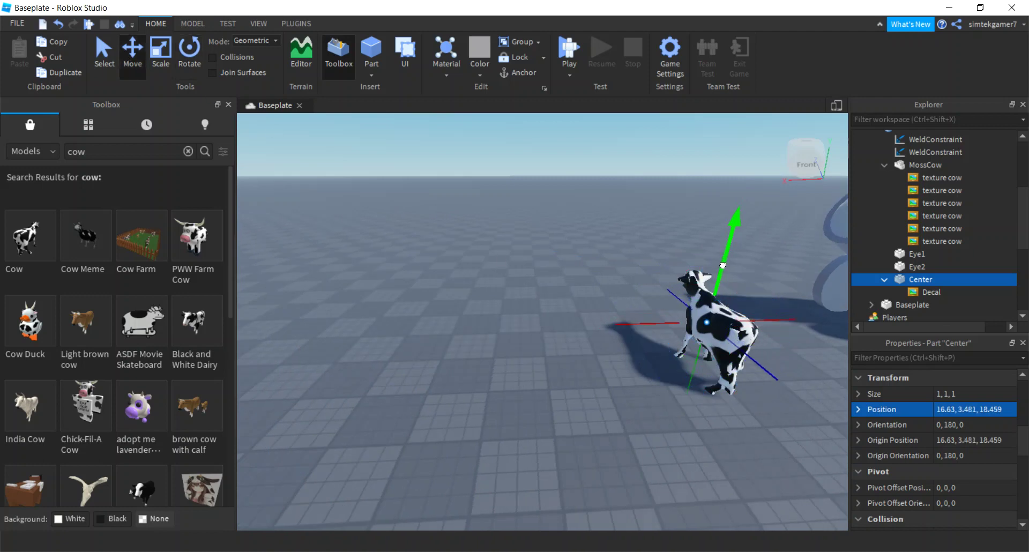
{"action": "right_click_drag", "start_coordinate": [643, 420], "coordinate": [643, 421]}
{"action": "key", "text": "w"}
{"action": "key", "text": "d"}
{"action": "left_click_drag", "start_coordinate": [619, 322], "coordinate": [633, 315]}
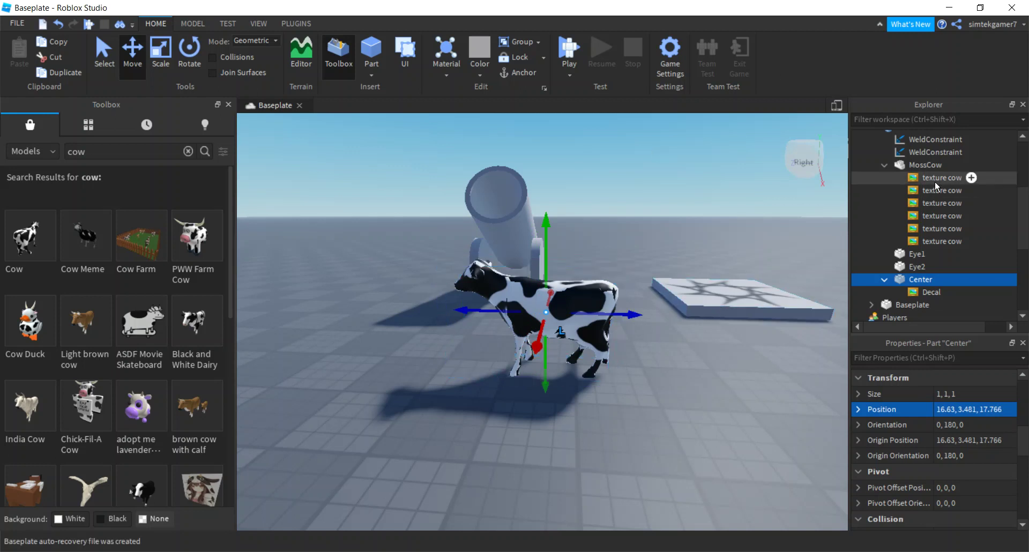
Add a third WeldConstraint to the Cow model with MossCow as Part0 and Center as Part1.
{"action": "scroll", "coordinate": [935, 181], "scroll_direction": "up", "scroll_amount": 5}
{"action": "left_click", "coordinate": [920, 195]}
{"action": "type", "text": "w"}
{"action": "left_click", "coordinate": [909, 233]}
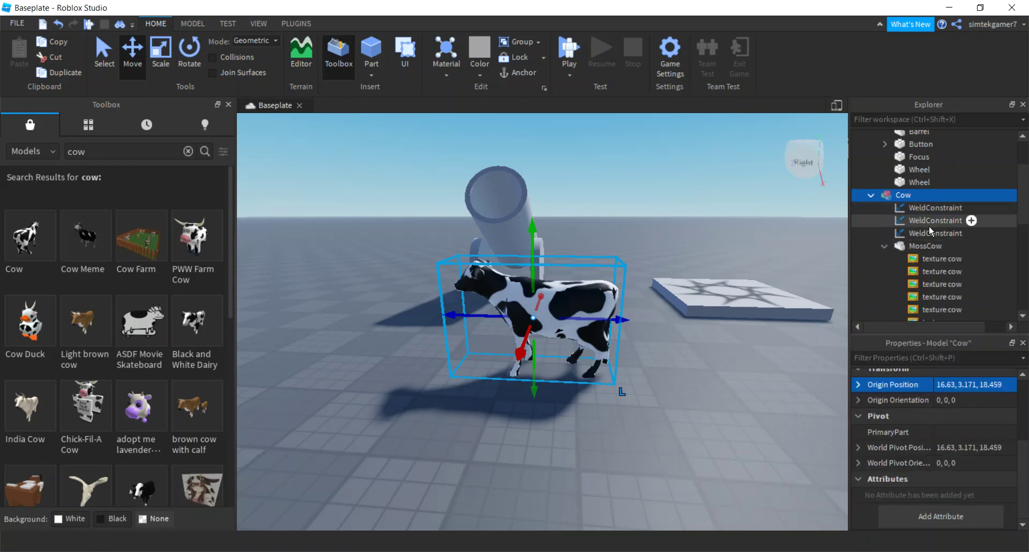
{"action": "left_click", "coordinate": [928, 231]}
{"action": "left_click", "coordinate": [944, 446]}
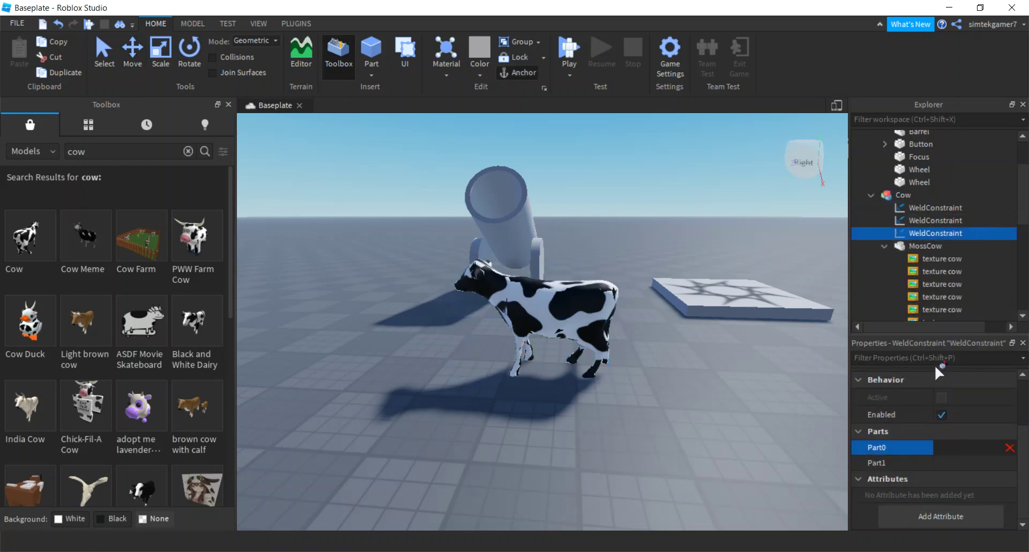
{"action": "left_click", "coordinate": [927, 246]}
{"action": "scroll", "coordinate": [935, 268], "scroll_direction": "down", "scroll_amount": 3}
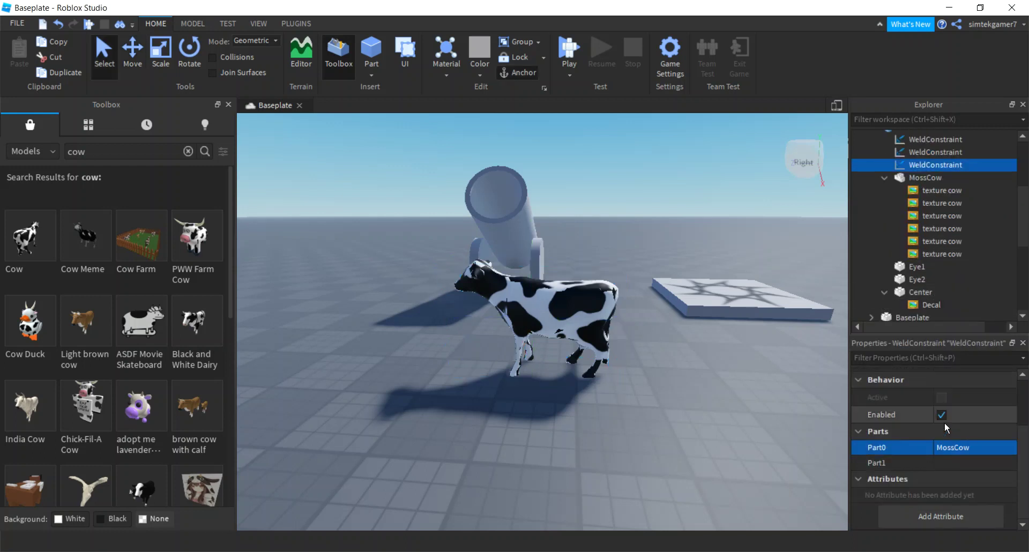
{"action": "left_click", "coordinate": [948, 464]}
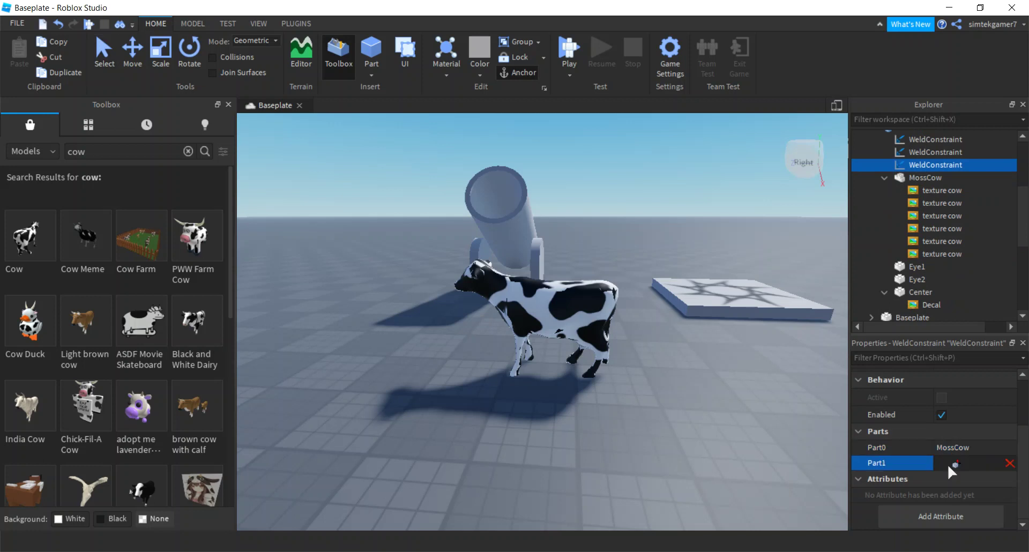
{"action": "left_click", "coordinate": [920, 294]}
Delete the Decal from the Center part and collapse MossCow's contents in the object tree.
{"action": "left_click", "coordinate": [918, 304]}
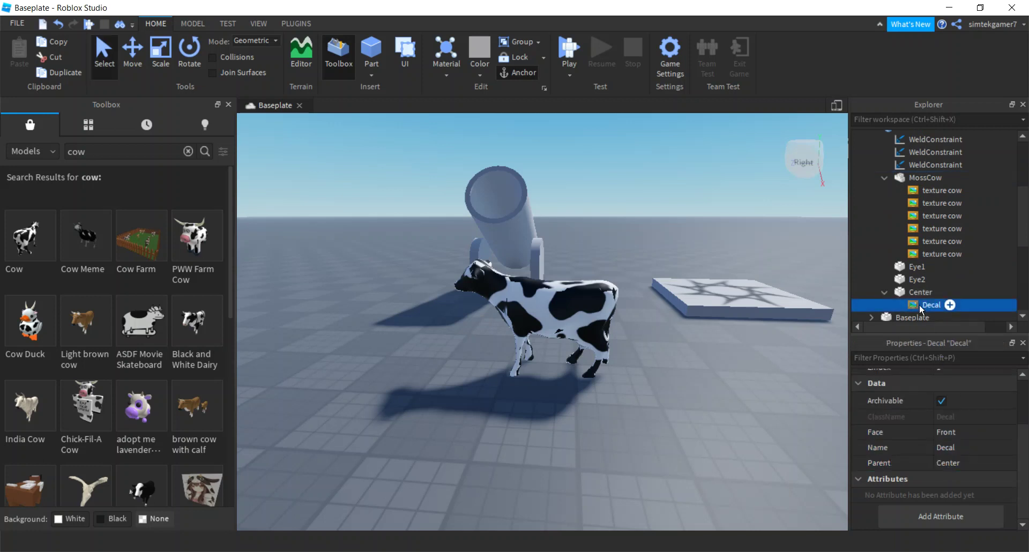
{"action": "key", "text": "Delete"}
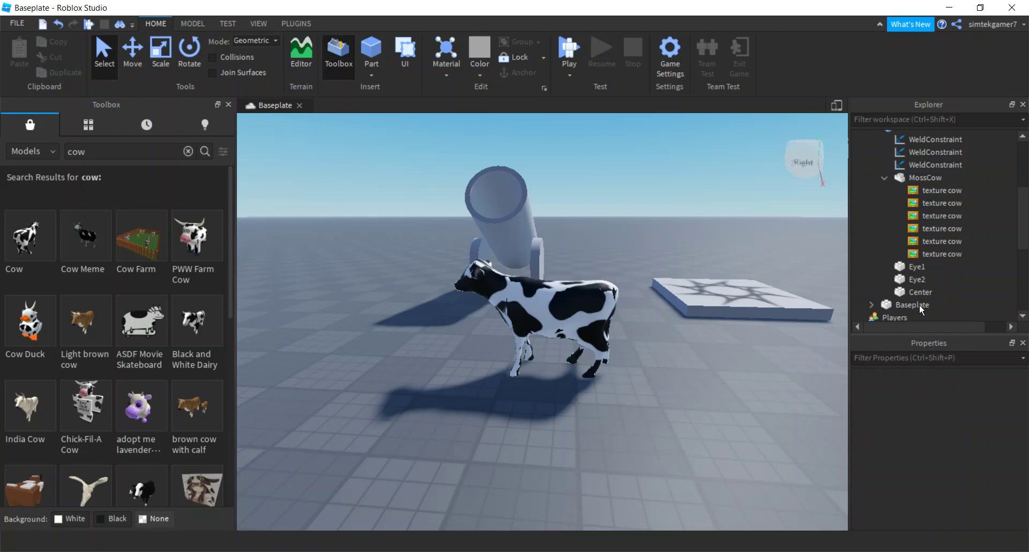
{"action": "mouse_move", "coordinate": [920, 302]}
{"action": "right_click_drag", "start_coordinate": [744, 296], "coordinate": [745, 298]}
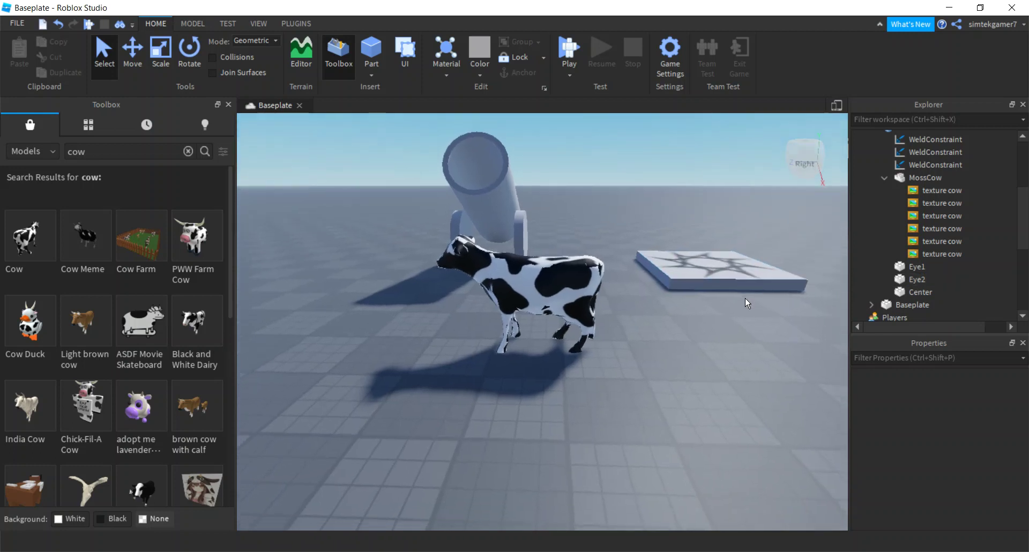
{"action": "scroll", "coordinate": [893, 243], "scroll_direction": "up", "scroll_amount": 2}
{"action": "left_click", "coordinate": [884, 246]}
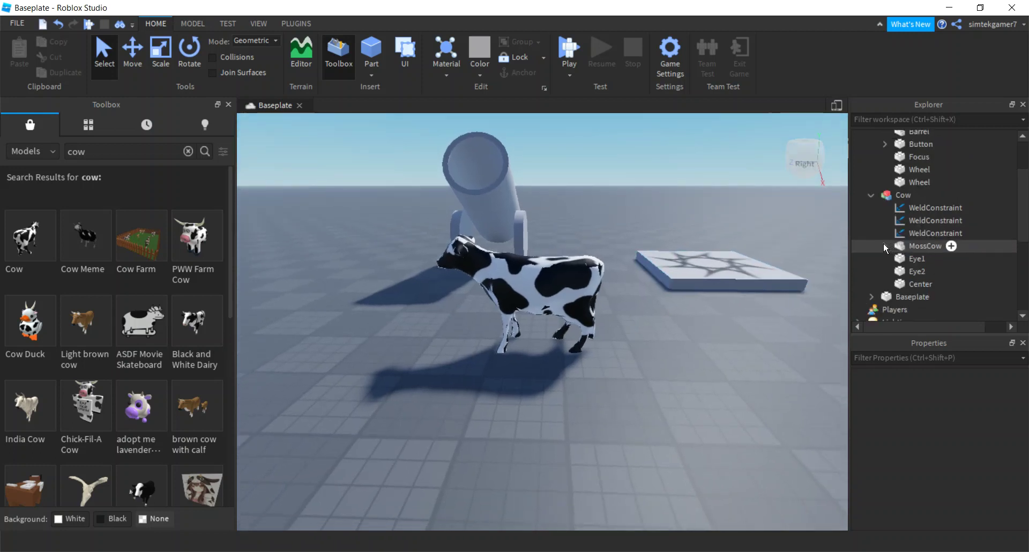
Collapse the Cow model in the object tree and move it into the Cannon model.
{"action": "right_click_drag", "start_coordinate": [684, 291], "coordinate": [685, 293]}
{"action": "left_click", "coordinate": [107, 154]}
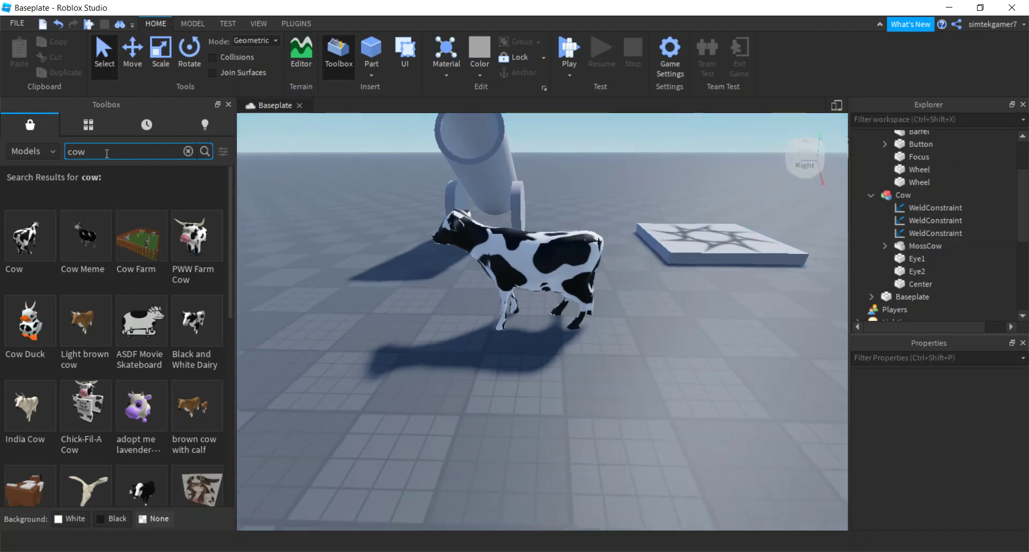
{"action": "scroll", "coordinate": [902, 207], "scroll_direction": "up", "scroll_amount": 3}
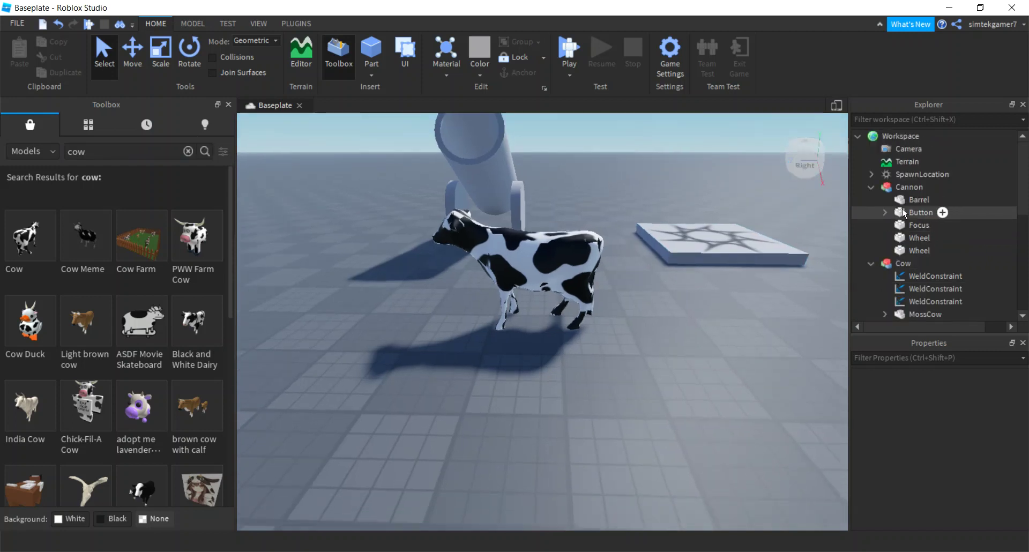
{"action": "left_click", "coordinate": [871, 263]}
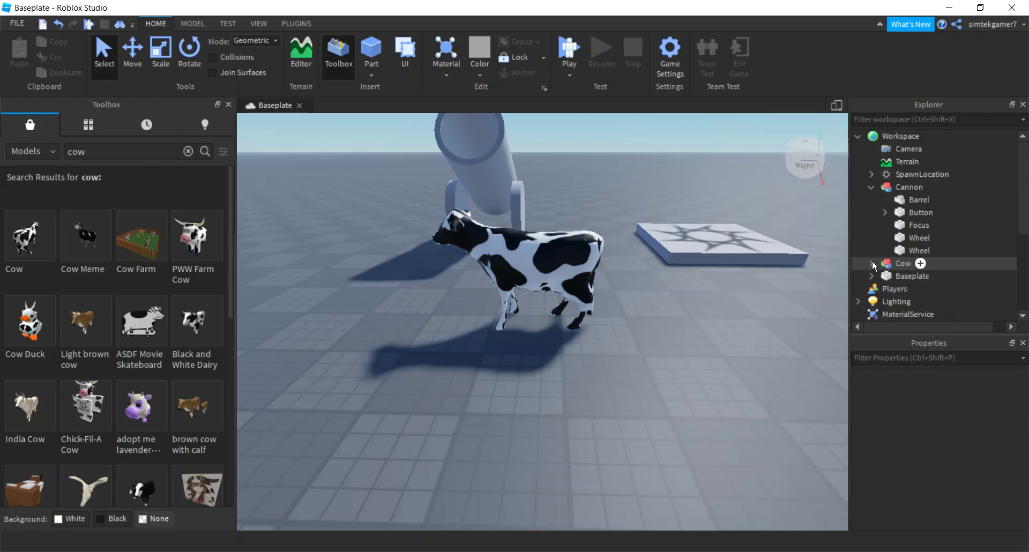
{"action": "left_click_drag", "start_coordinate": [885, 263], "coordinate": [902, 188]}
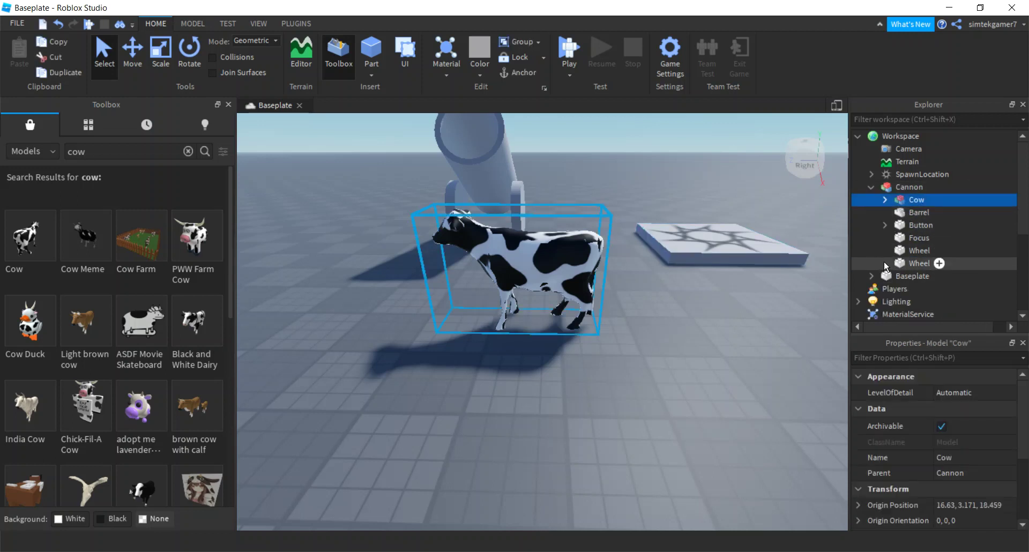
Search the Toolbox's Audio category for "moo" and insert a moo sound into the Workspace.
{"action": "left_click", "coordinate": [85, 152]}
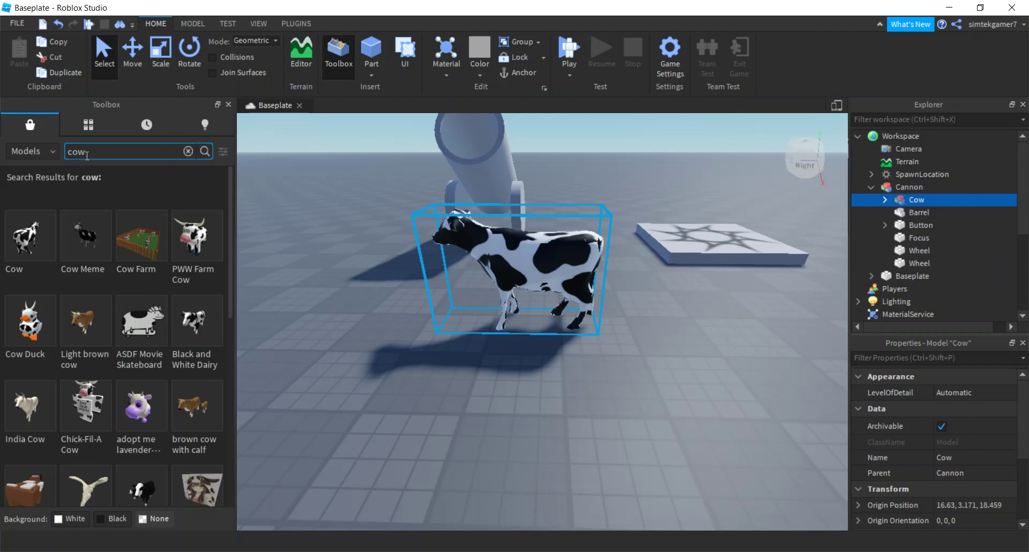
{"action": "left_click", "coordinate": [35, 151]}
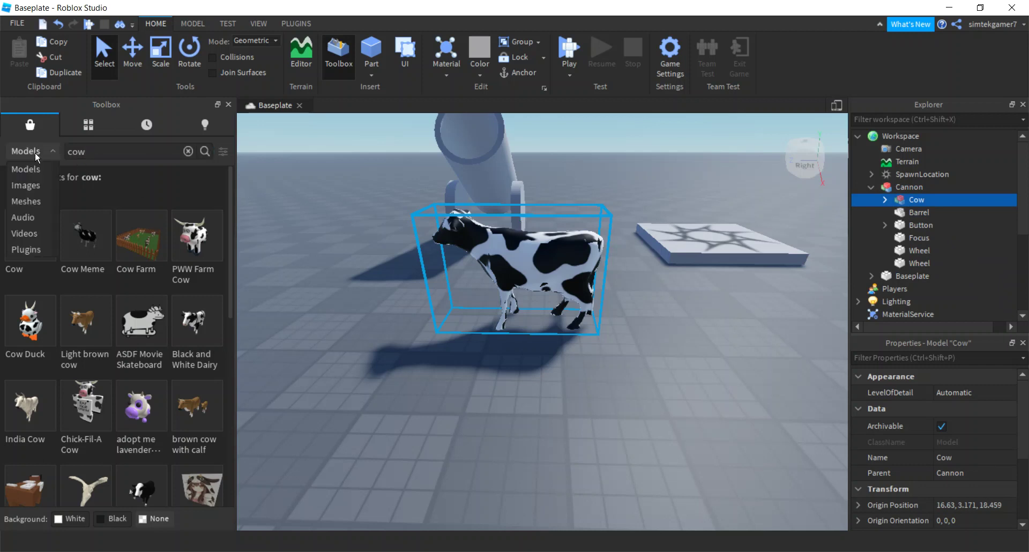
{"action": "left_click", "coordinate": [26, 216]}
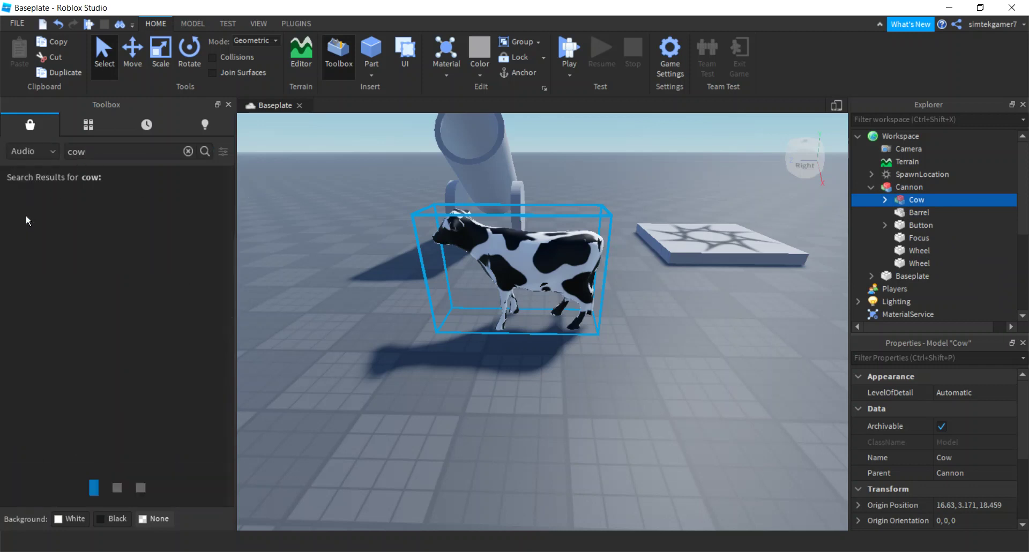
{"action": "key", "text": "BackSpace"}
{"action": "key", "text": "BackSpace"}
{"action": "key", "text": "BackSpace"}
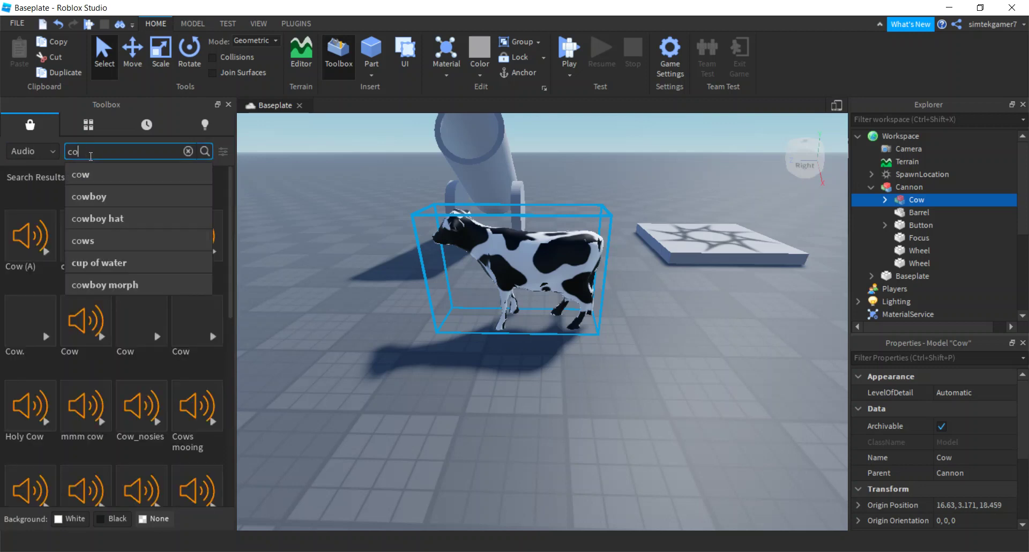
{"action": "type", "text": "moo"}
{"action": "key", "text": "Return"}
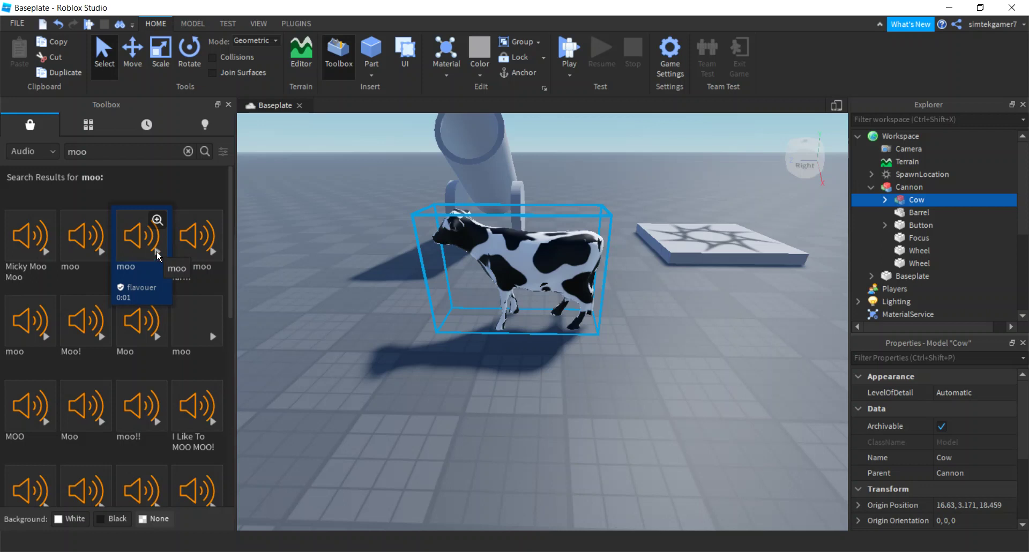
{"action": "left_click", "coordinate": [169, 238]}
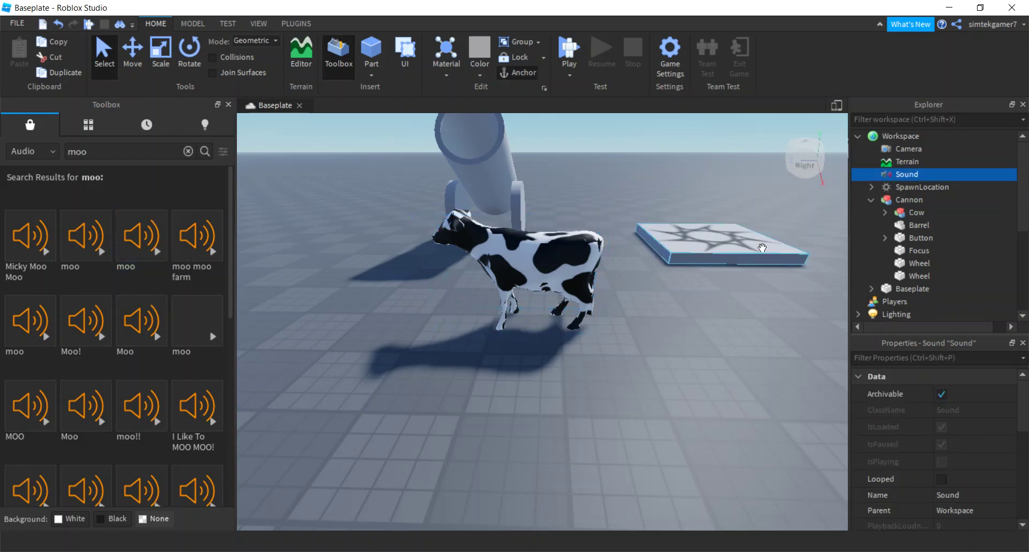
Rename the inserted sound to Moo and move it into the Cannon model.
{"action": "double_click", "coordinate": [913, 179]}
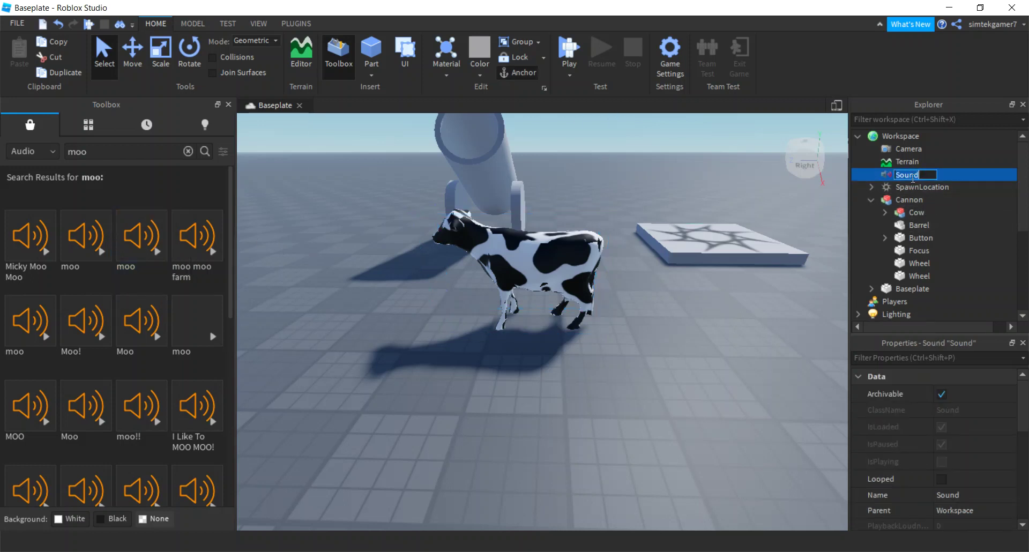
{"action": "type", "text": "Moo"}
{"action": "key", "text": "Return"}
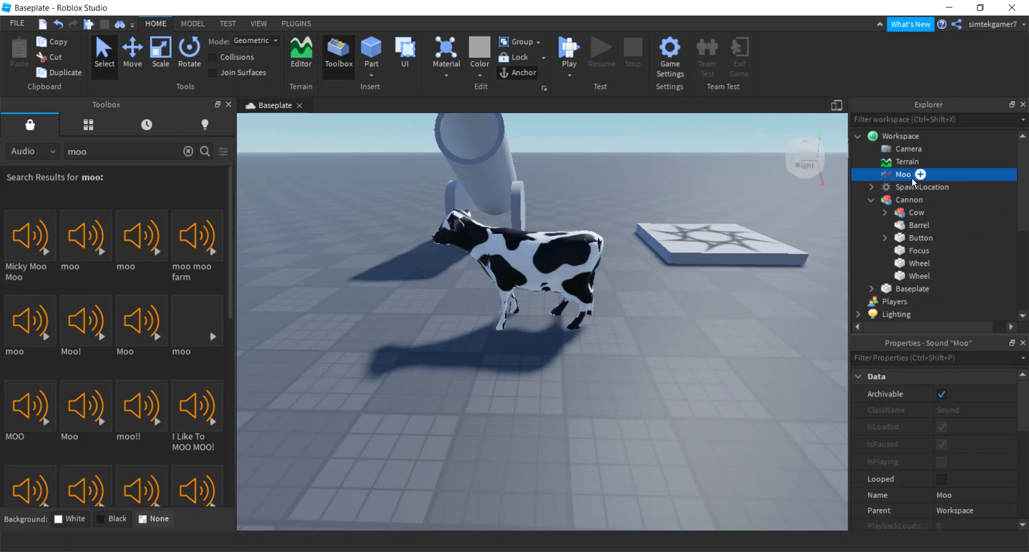
{"action": "left_click_drag", "start_coordinate": [903, 177], "coordinate": [909, 196]}
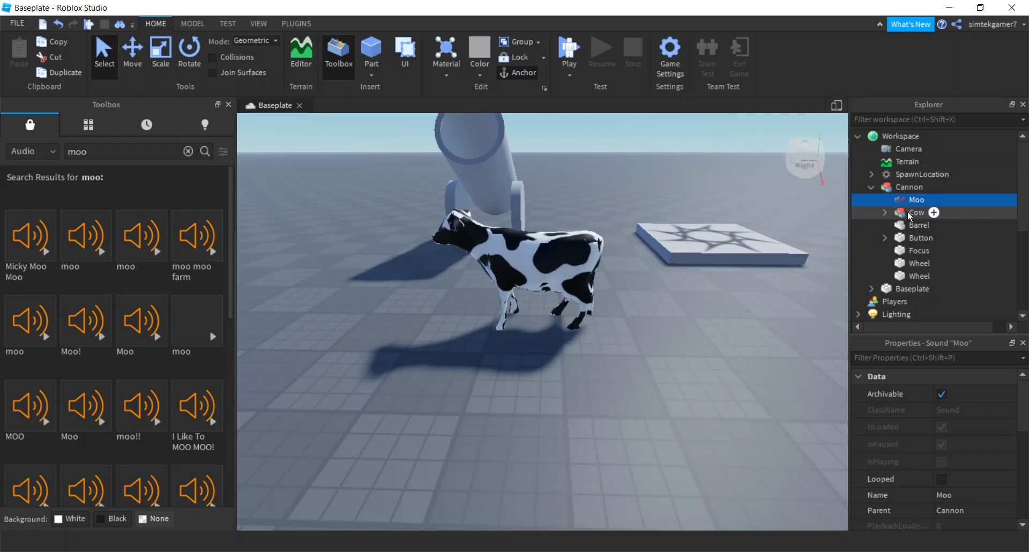
Search the audio library for "cannon fire" and insert the 4-second Cannon Fire sound into the Workspace.
{"action": "left_click", "coordinate": [131, 150]}
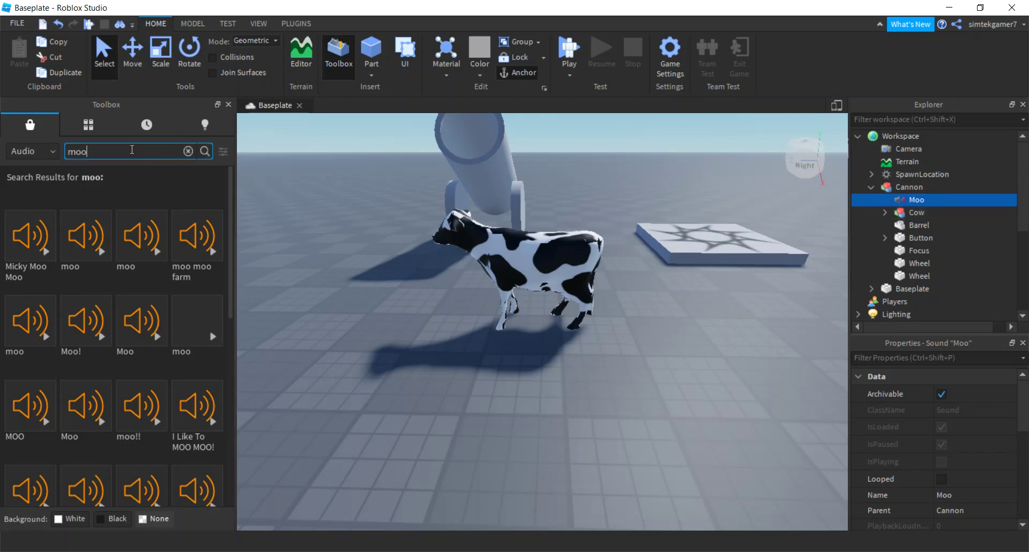
{"action": "key", "text": "BackSpace"}
{"action": "key", "text": "BackSpace"}
{"action": "key", "text": "BackSpace"}
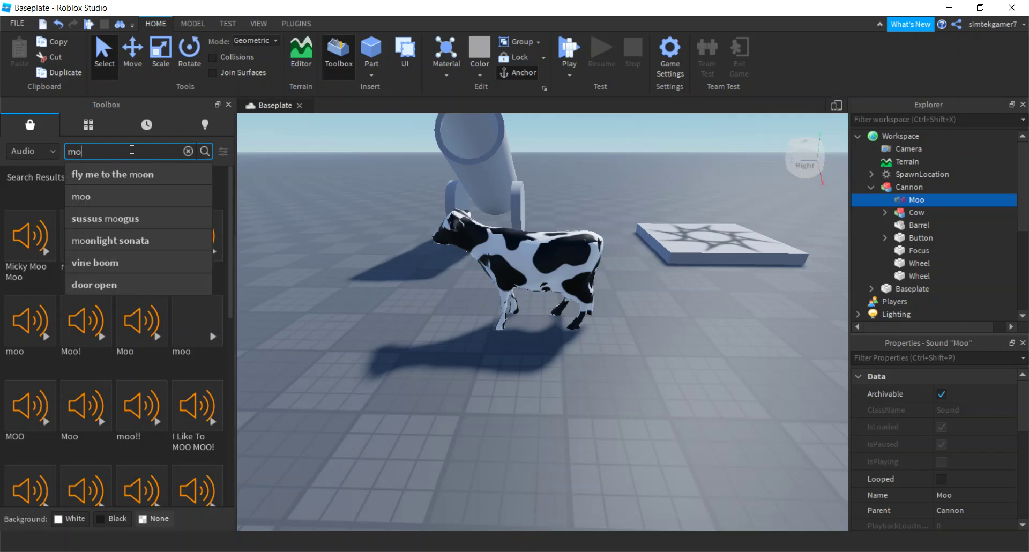
{"action": "type", "text": "cannon fire"}
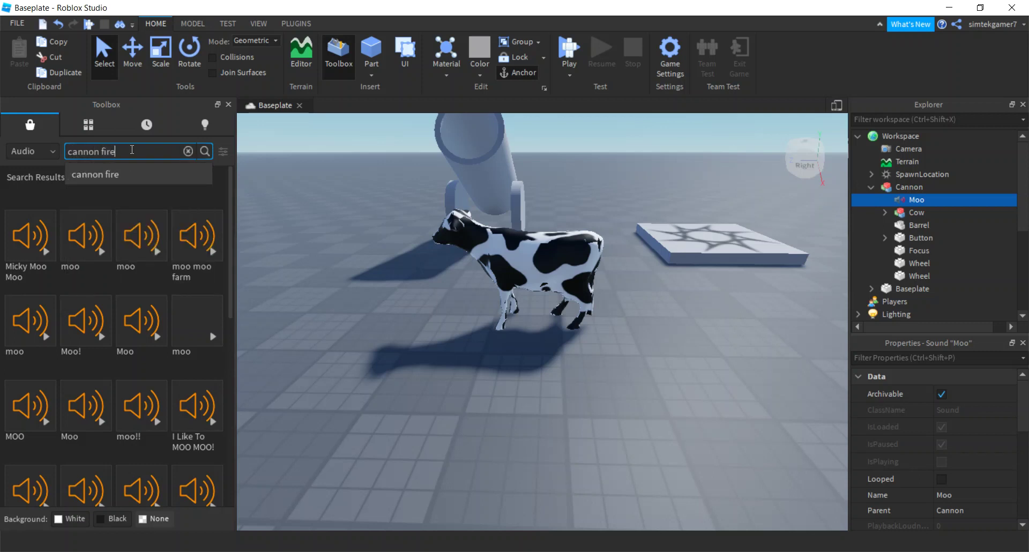
{"action": "key", "text": "Return"}
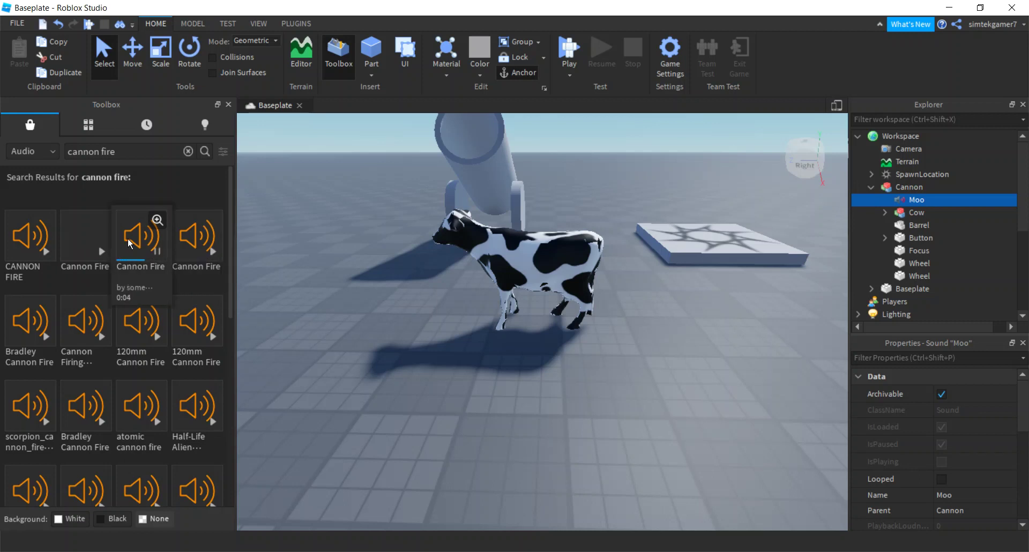
{"action": "left_click_drag", "start_coordinate": [139, 242], "coordinate": [313, 239]}
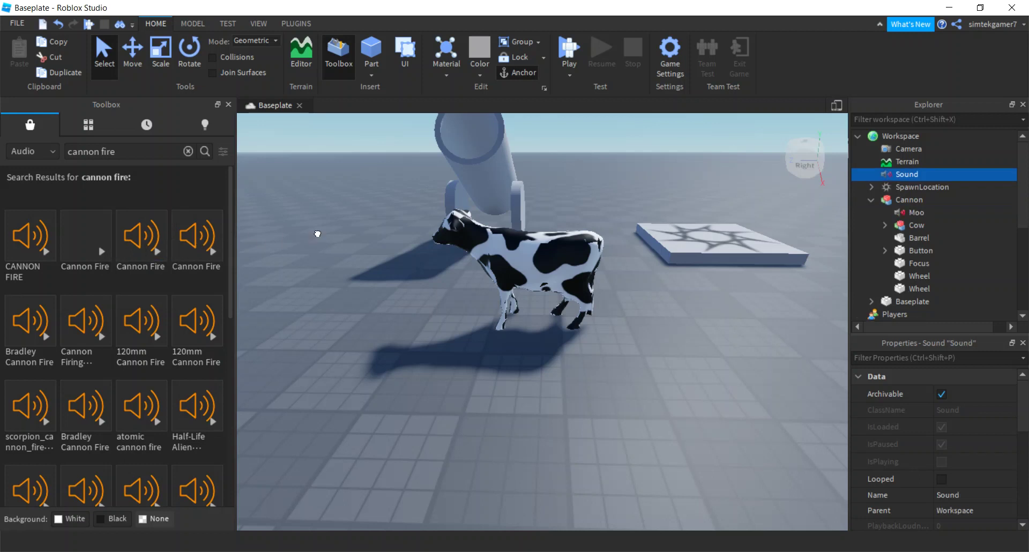
Move the cannon-fire sound into the Cannon model and rename it to Bang.
{"action": "left_click_drag", "start_coordinate": [911, 174], "coordinate": [910, 202]}
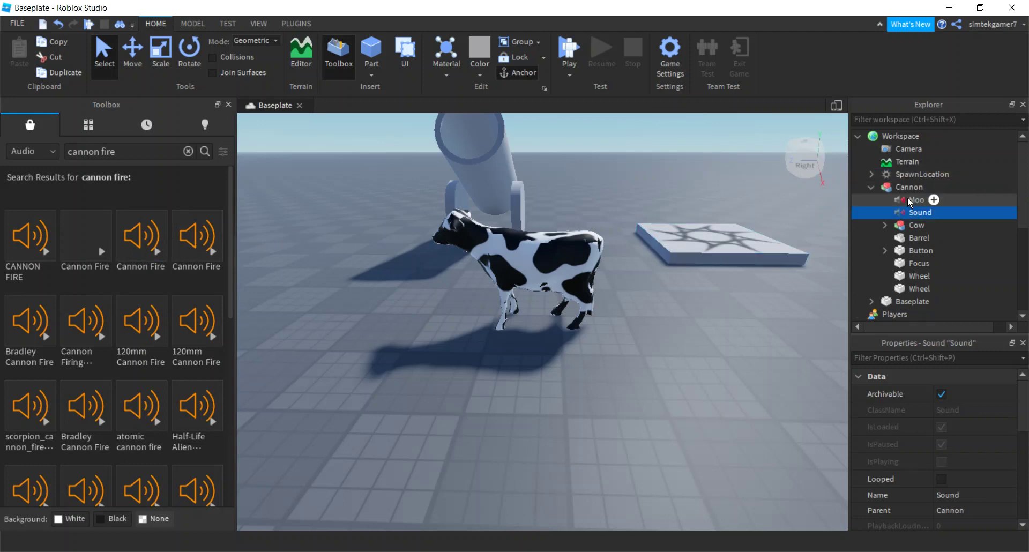
{"action": "double_click", "coordinate": [916, 215]}
{"action": "type", "text": "Bang"}
{"action": "key", "text": "Return"}
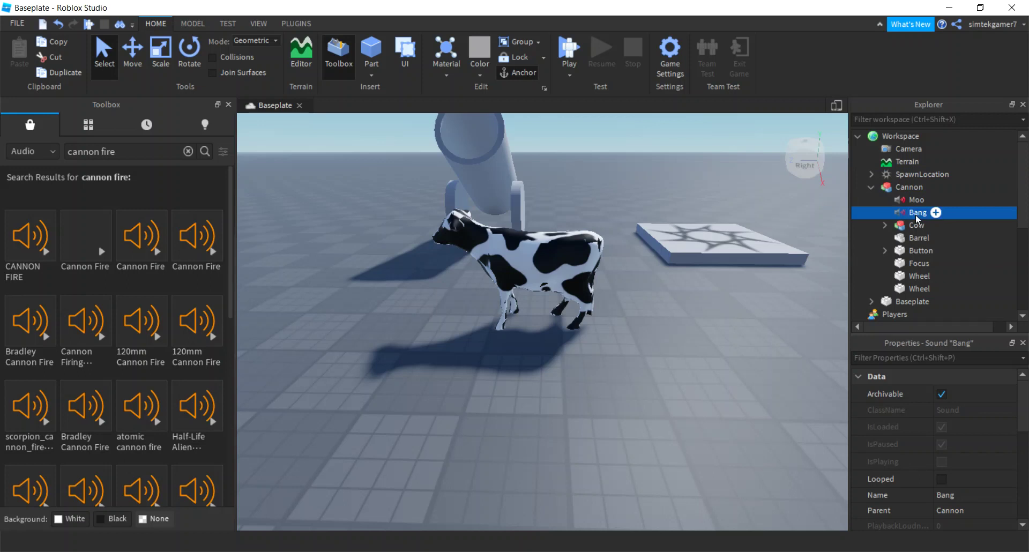
Close the Toolbox and select the Cannon model in the scene.
{"action": "left_click", "coordinate": [228, 105]}
{"action": "key", "text": "d"}
{"action": "right_click_drag", "start_coordinate": [561, 323], "coordinate": [562, 322]}
{"action": "key", "text": "a"}
{"action": "left_click", "coordinate": [534, 239]}
{"action": "key", "text": "f"}
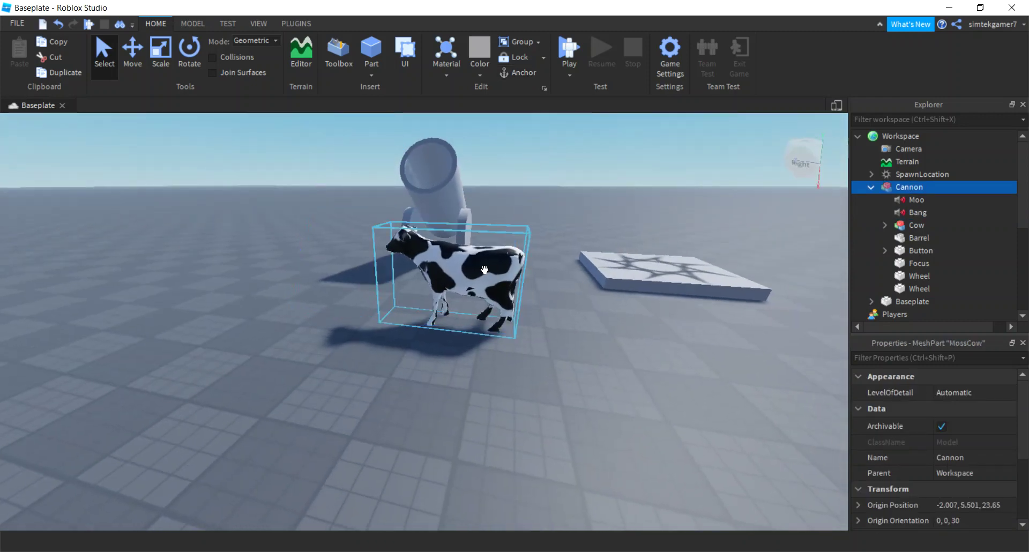
Scale the MossCow mesh slightly down in height, undo that change, and scale it down slightly again.
{"action": "left_click", "coordinate": [485, 270]}
{"action": "right_click_drag", "start_coordinate": [570, 304], "coordinate": [570, 293]}
{"action": "key", "text": "a"}
{"action": "left_click", "coordinate": [161, 48]}
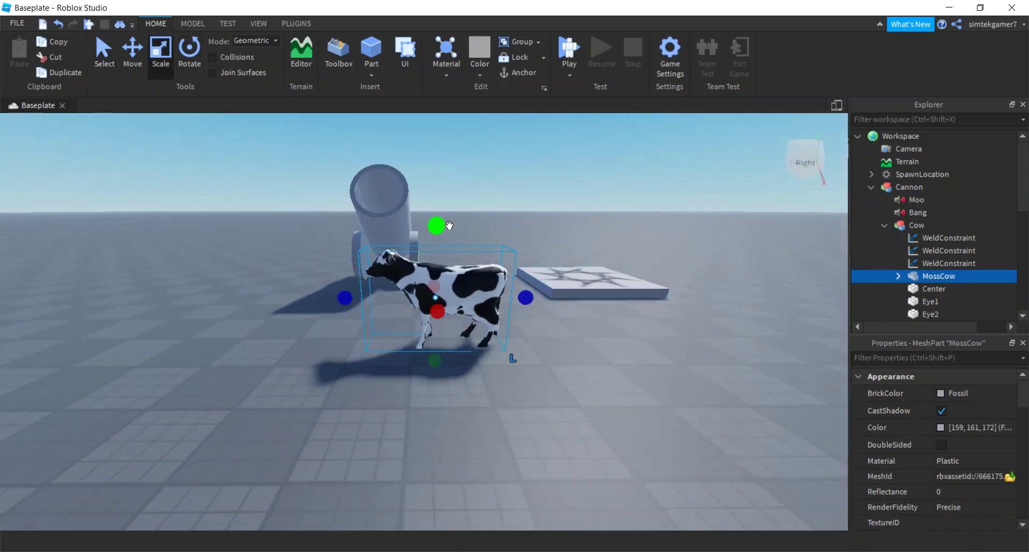
{"action": "left_click_drag", "start_coordinate": [437, 225], "coordinate": [437, 239]}
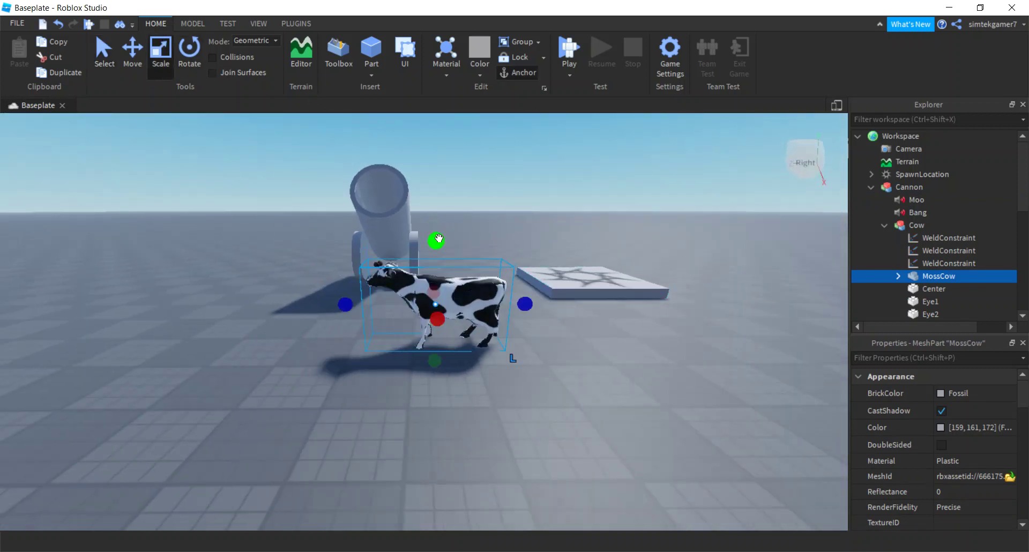
{"action": "key", "text": "ctrl+z"}
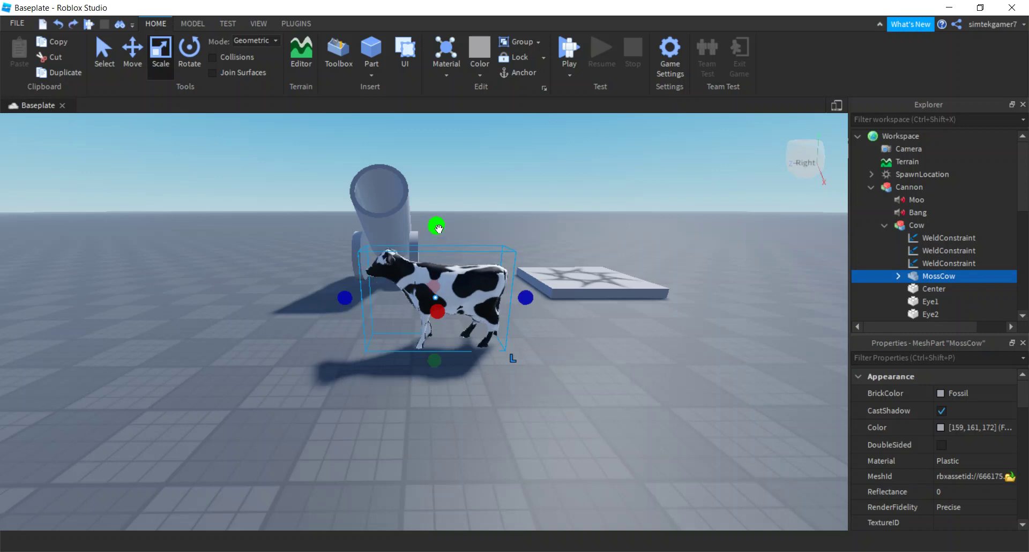
{"action": "left_click_drag", "start_coordinate": [438, 229], "coordinate": [438, 245], "text": "shift"}
{"action": "right_click_drag", "start_coordinate": [615, 389], "coordinate": [642, 365]}
{"action": "key", "text": "a"}
{"action": "key", "text": "d"}
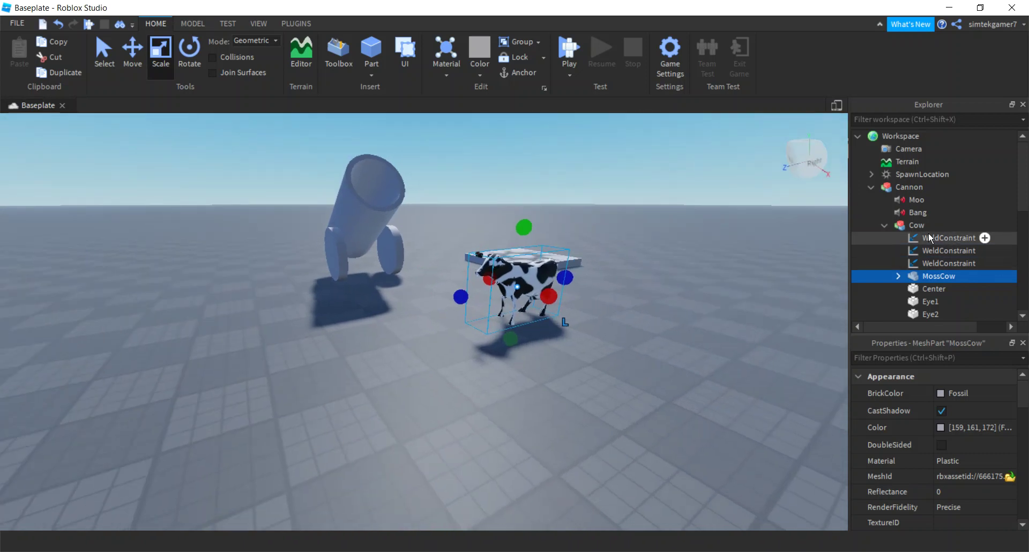
Add a Script to the Cannon model and clear its default code.
{"action": "left_click", "coordinate": [933, 187]}
{"action": "left_click", "coordinate": [932, 187]}
{"action": "type", "text": "w"}
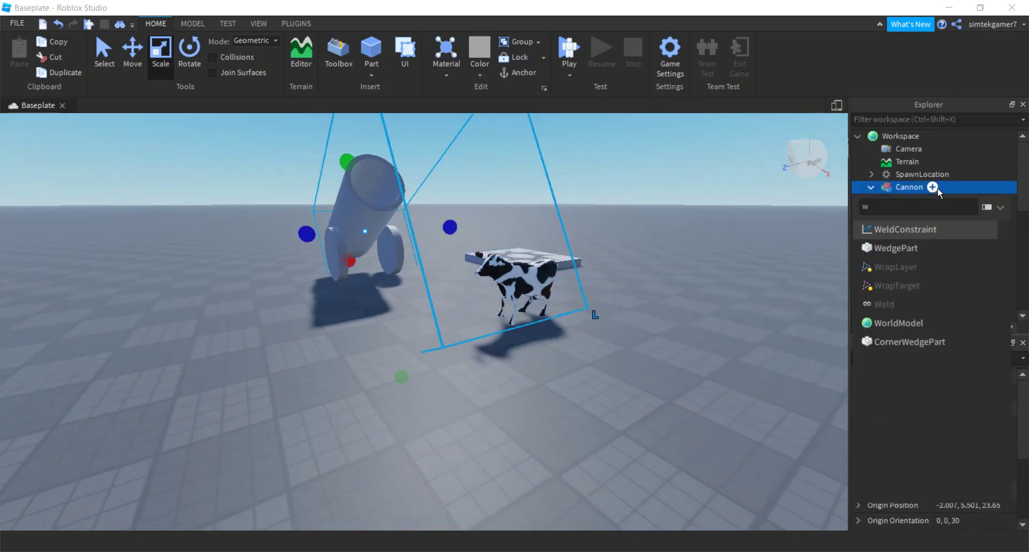
{"action": "key", "text": "BackSpace"}
{"action": "type", "text": "s"}
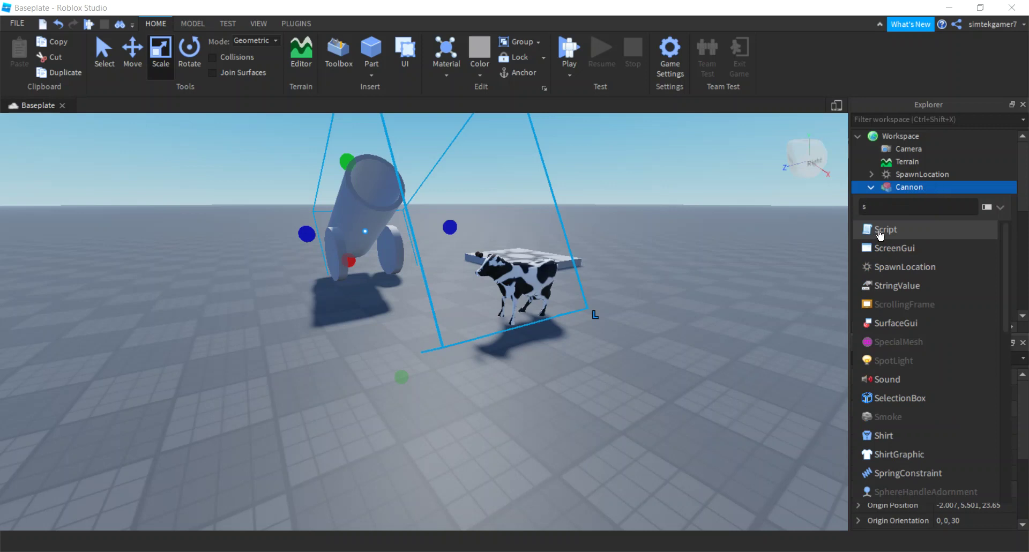
{"action": "left_click", "coordinate": [878, 231]}
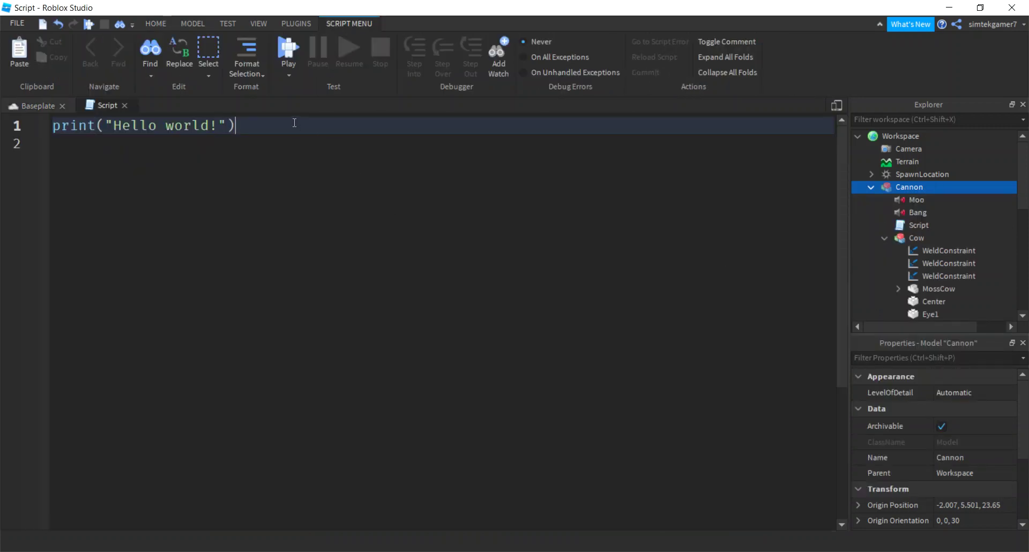
{"action": "key", "text": "ctrl+a"}
{"action": "key", "text": "BackSpace"}
Declare the local variable ps as game:GetService("PhysicsService") on the script's first line.
{"action": "type", "text": "local p"}
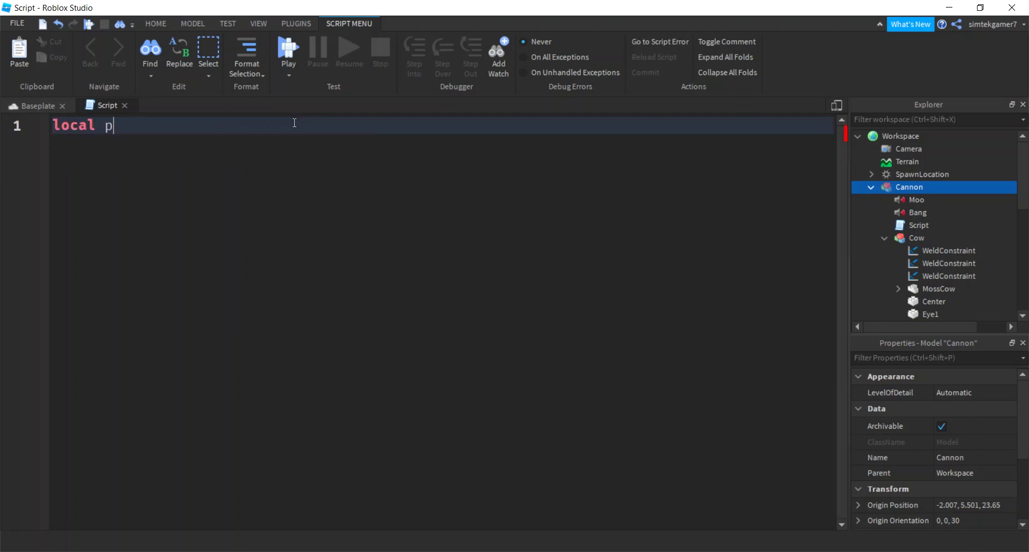
{"action": "type", "text": "s = game:G"}
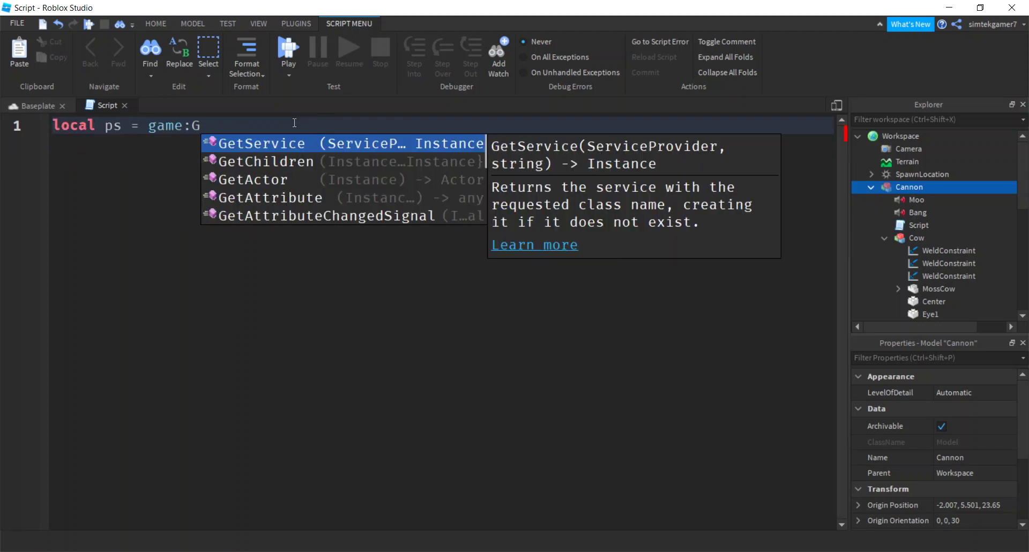
{"action": "key", "text": "Tab"}
{"action": "type", "text": "\"P"}
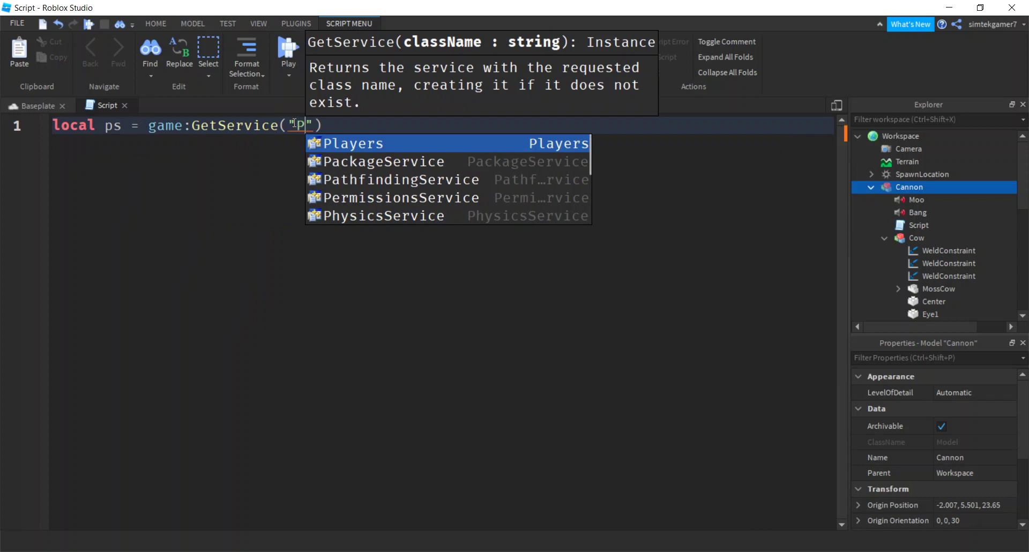
{"action": "key", "text": "Down"}
{"action": "key", "text": "Down"}
{"action": "key", "text": "Down"}
{"action": "key", "text": "Down"}
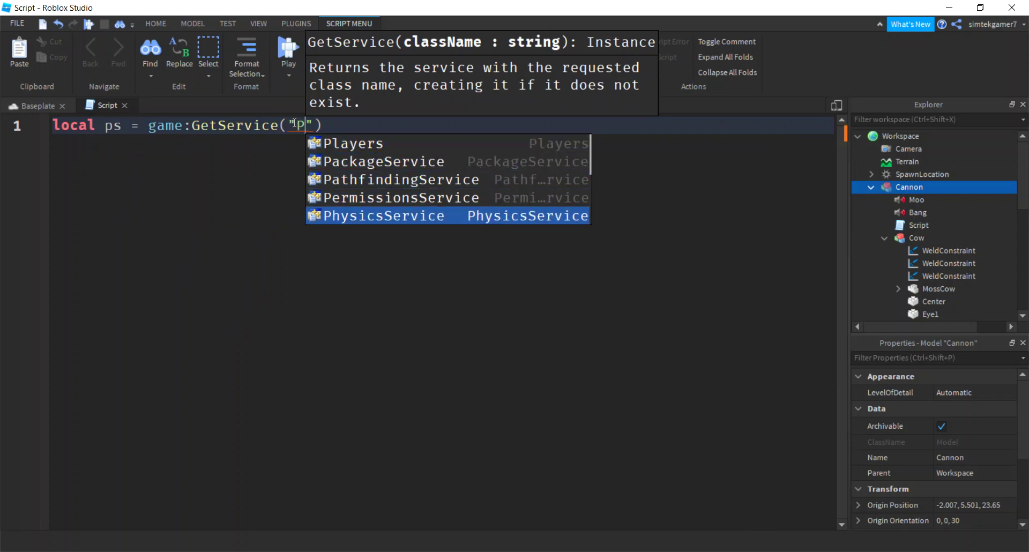
{"action": "key", "text": "Tab"}
{"action": "key", "text": "Right"}
{"action": "key", "text": "Right"}
{"action": "key", "text": "Return"}
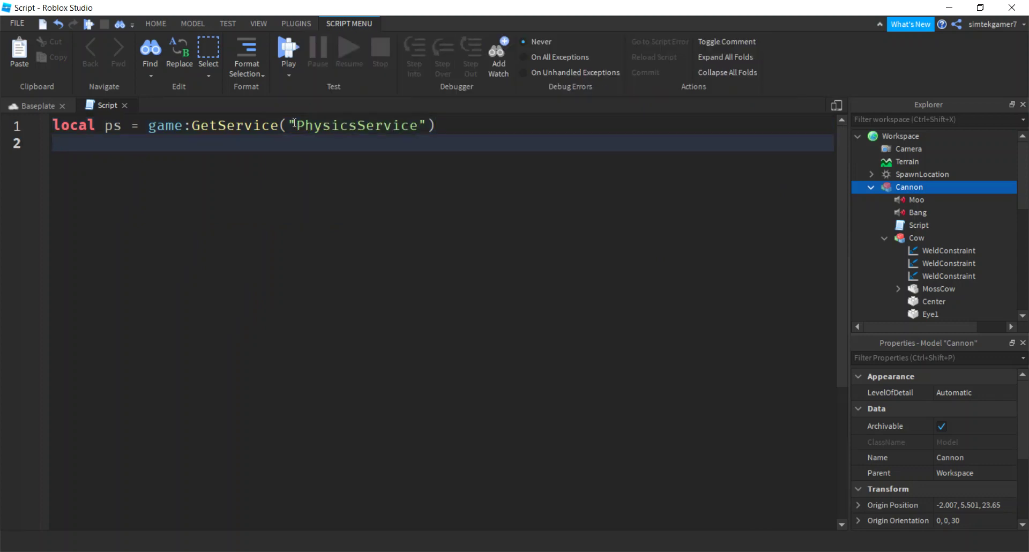
Declare the local variable cow as script.Parent.Cow on the script's second line.
{"action": "type", "text": "l"}
{"action": "key", "text": "Tab"}
{"action": "type", "text": "cow = script"}
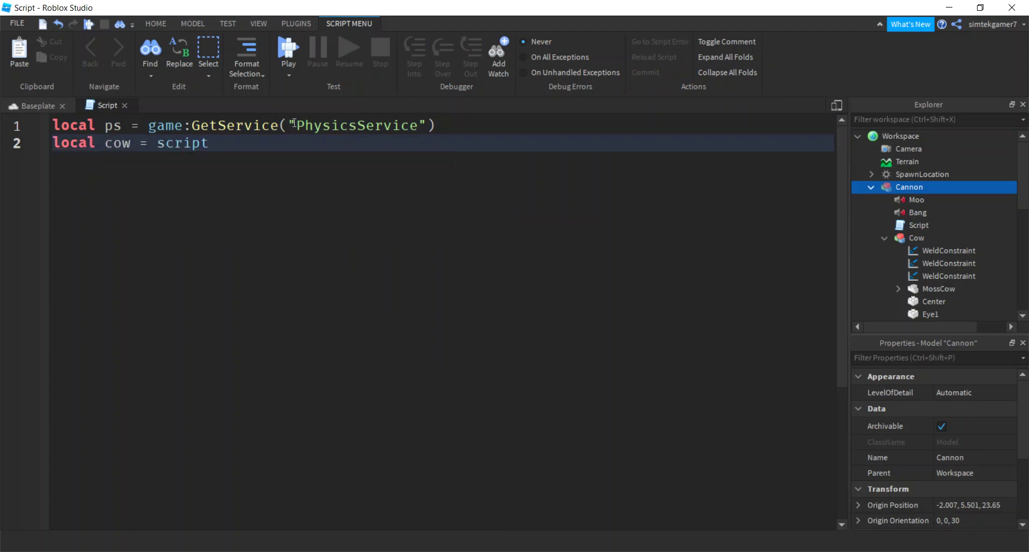
{"action": "type", "text": ".P"}
{"action": "key", "text": "Tab"}
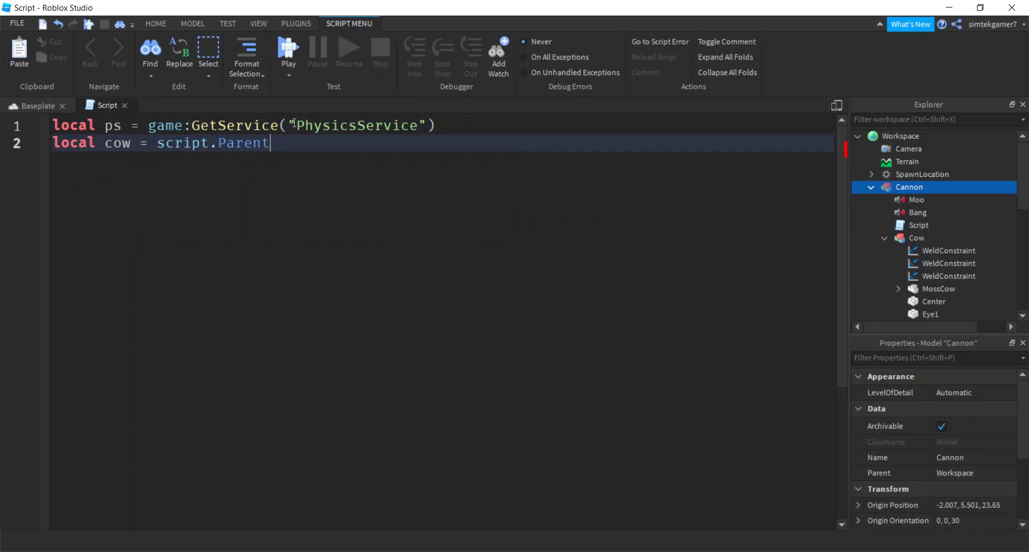
{"action": "type", "text": ".C"}
{"action": "key", "text": "Escape"}
{"action": "key", "text": "ctrl+space"}
{"action": "key", "text": "Down"}
{"action": "key", "text": "Down"}
{"action": "key", "text": "Down"}
{"action": "key", "text": "Down"}
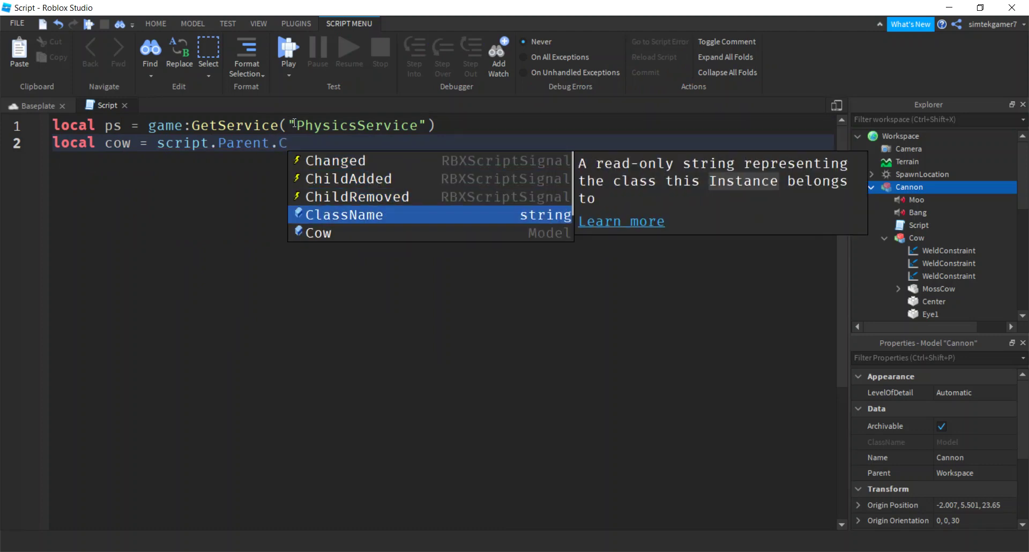
{"action": "key", "text": "Tab"}
{"action": "key", "text": "Return"}
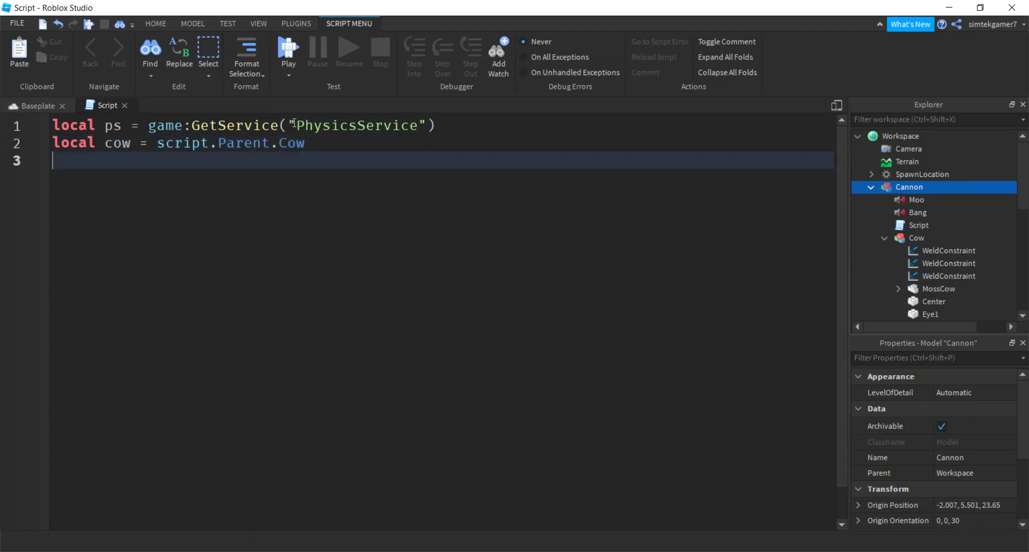
Declare the local variable trigger as script.Parent.Button.ClickDetector on the script's third line.
{"action": "type", "text": "local trigger = "}
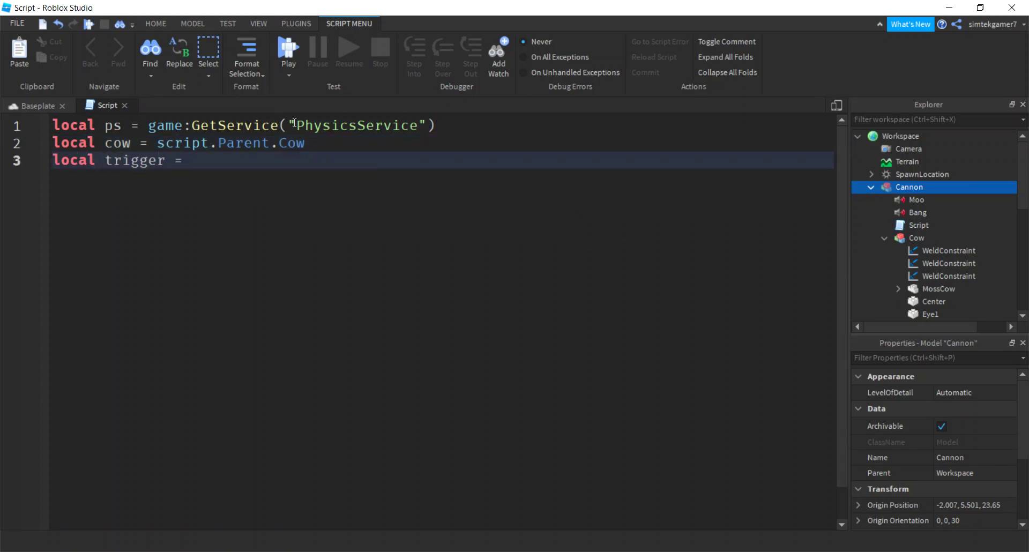
{"action": "type", "text": "script.P"}
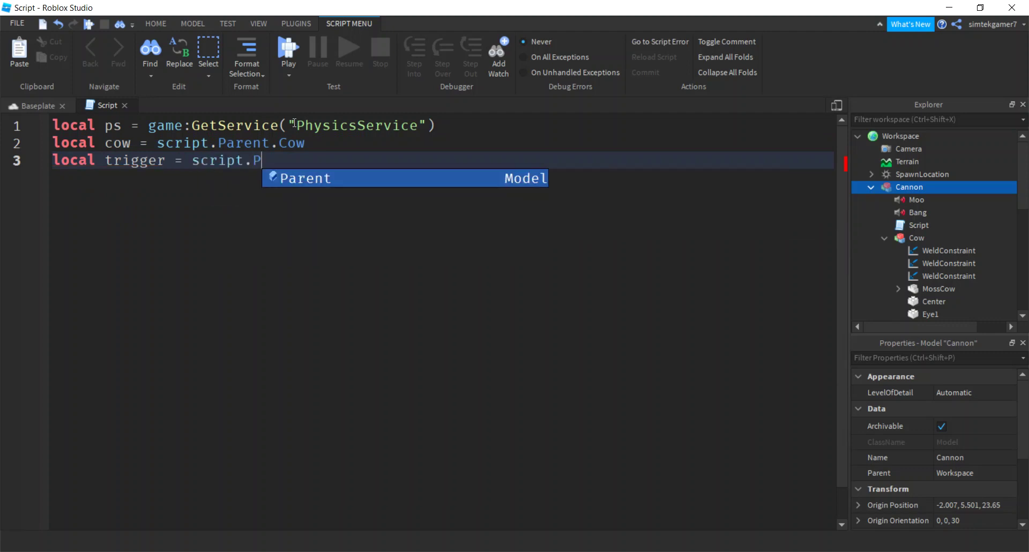
{"action": "key", "text": "Tab"}
{"action": "type", "text": "."}
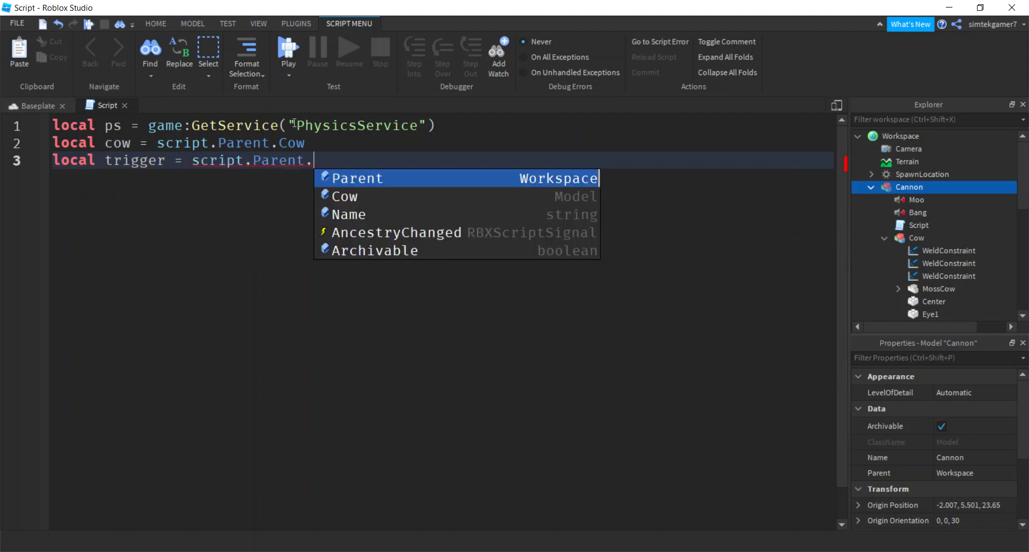
{"action": "type", "text": "Cl"}
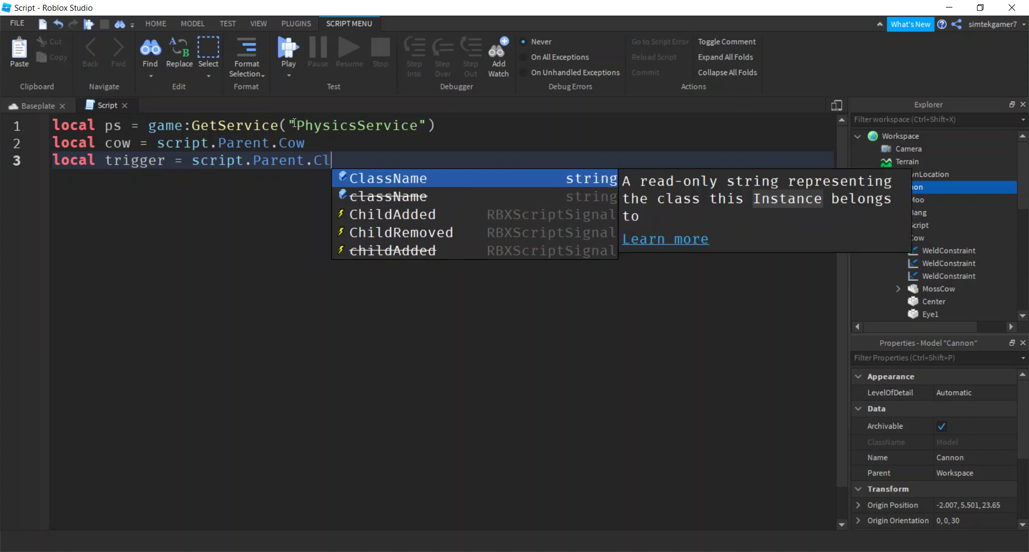
{"action": "key", "text": "BackSpace"}
{"action": "type", "text": "B"}
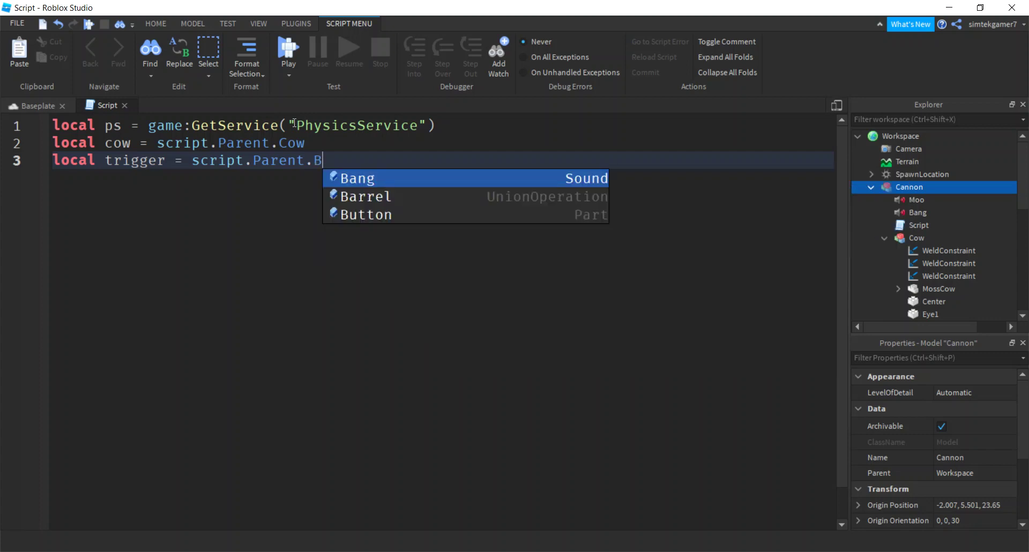
{"action": "key", "text": "Down"}
{"action": "key", "text": "Down"}
{"action": "key", "text": "Tab"}
{"action": "type", "text": ".C"}
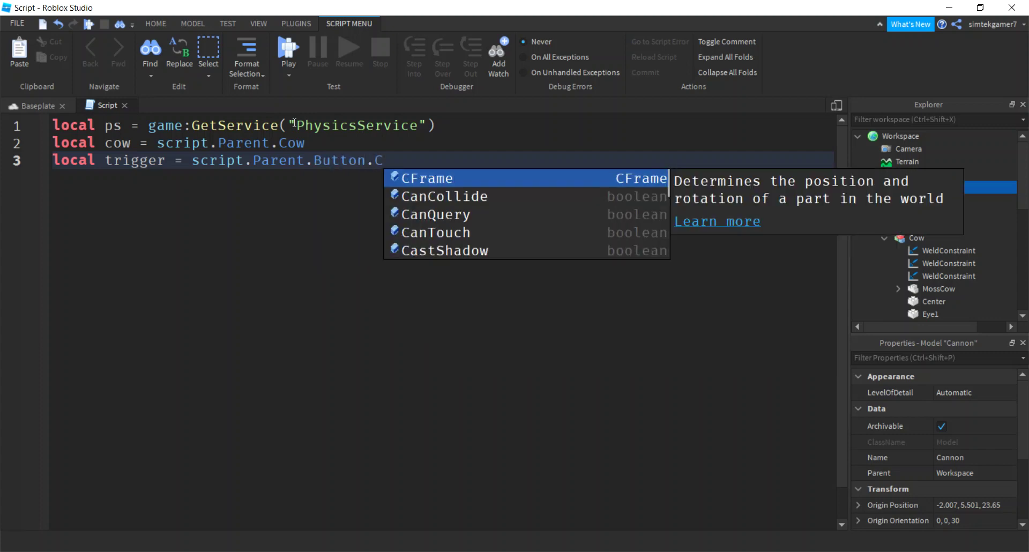
{"action": "type", "text": "l"}
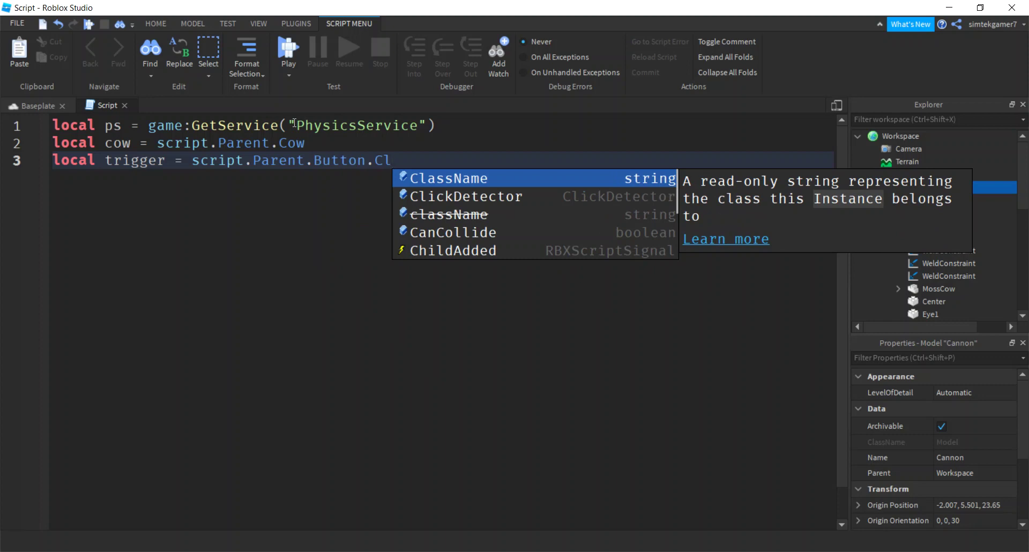
{"action": "key", "text": "Down"}
{"action": "key", "text": "Tab"}
{"action": "key", "text": "Return"}
Declare the local variable barrel as script.Parent.Barrel on the script's fourth line.
{"action": "type", "text": "local b"}
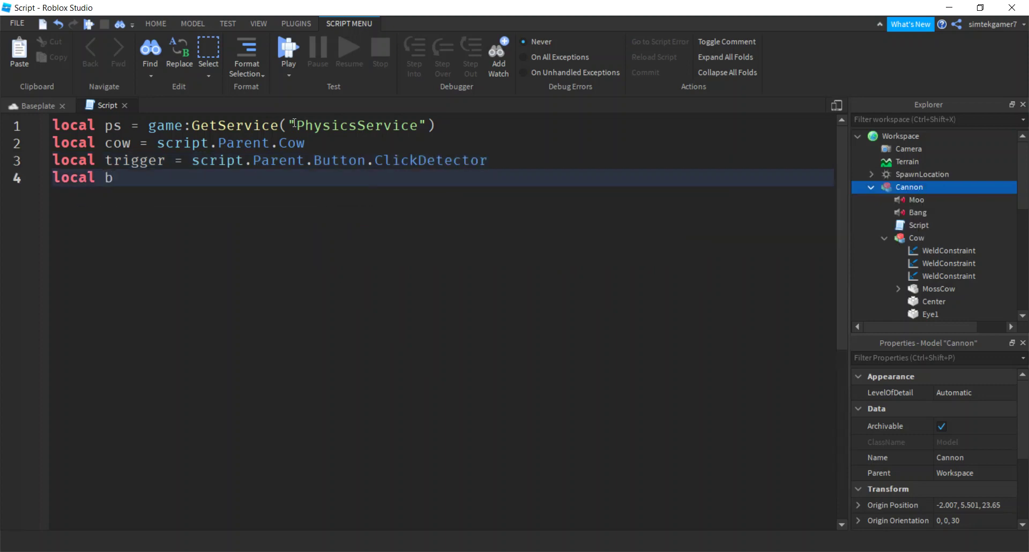
{"action": "type", "text": "arrel = script."}
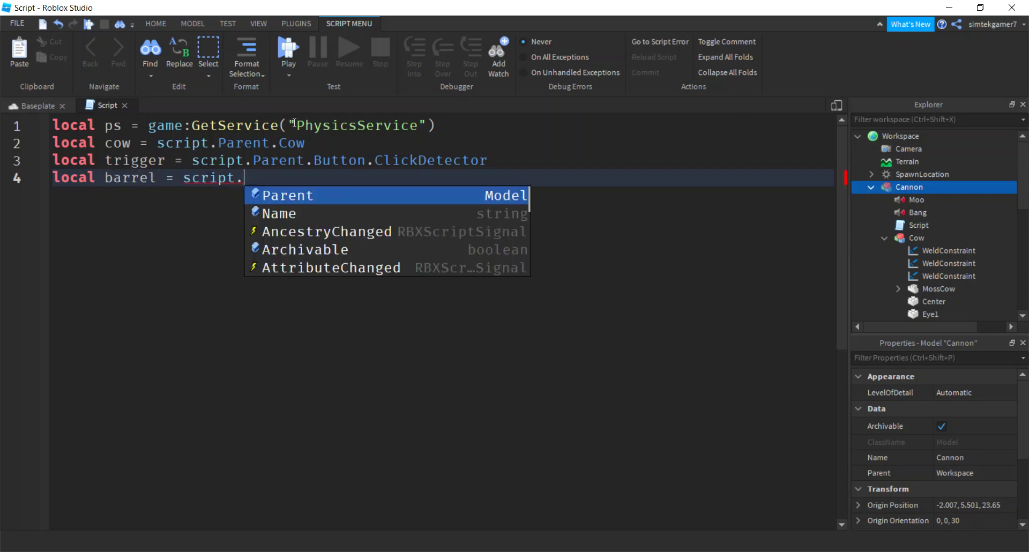
{"action": "key", "text": "Tab"}
{"action": "type", "text": ".B"}
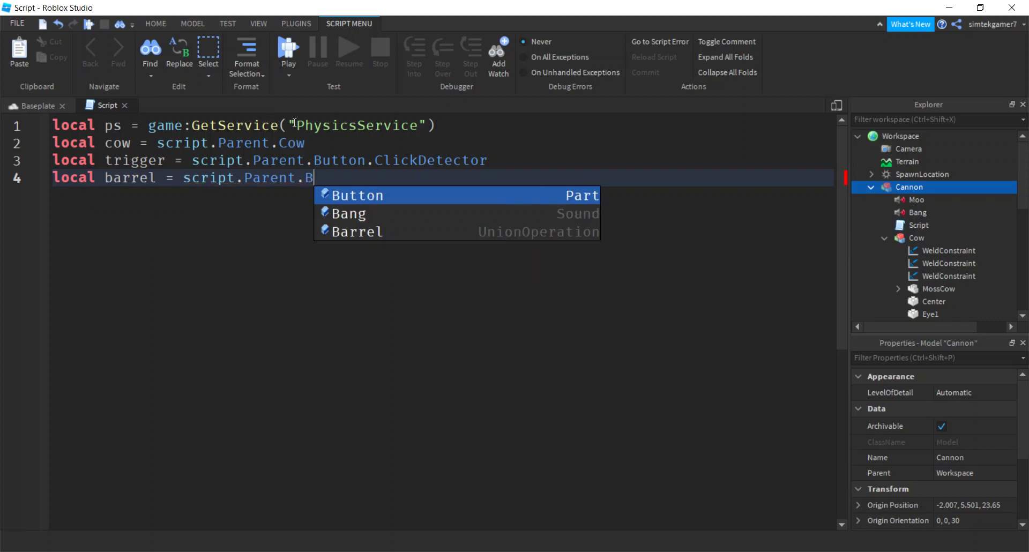
{"action": "key", "text": "Down"}
{"action": "key", "text": "Down"}
{"action": "key", "text": "Tab"}
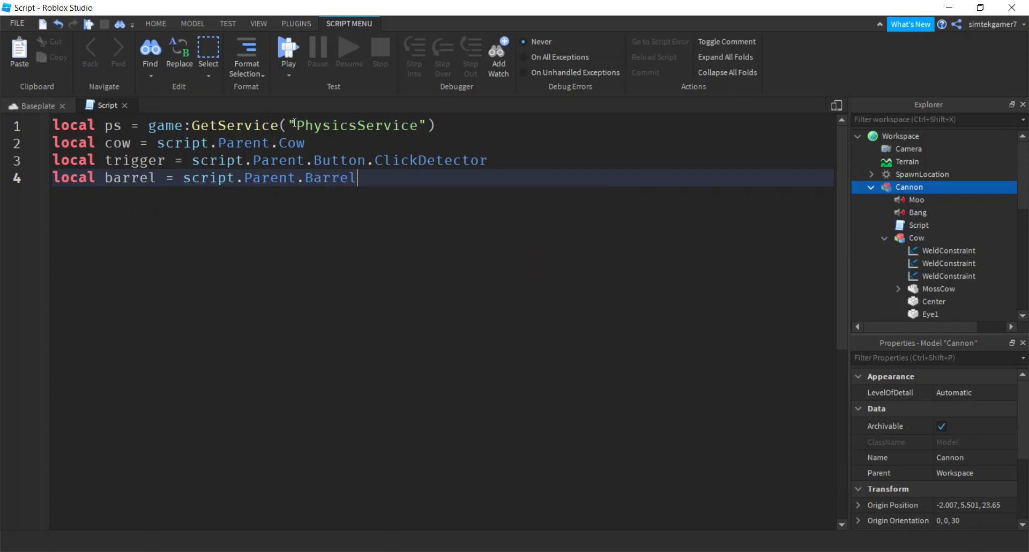
{"action": "key", "text": "Return"}
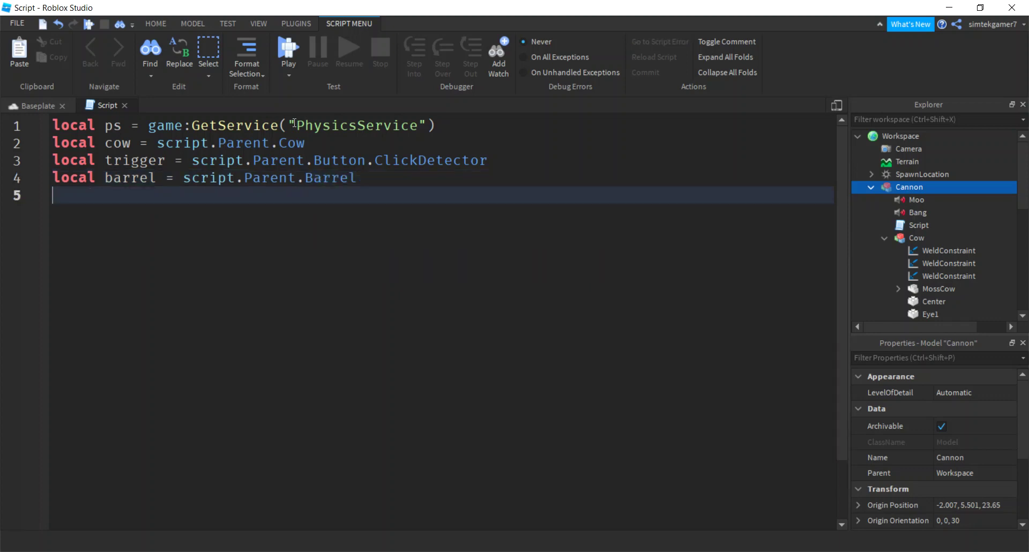
Declare the local variable focus on the script's fifth line, referencing a child of script.Parent.
{"action": "type", "text": "local fouc"}
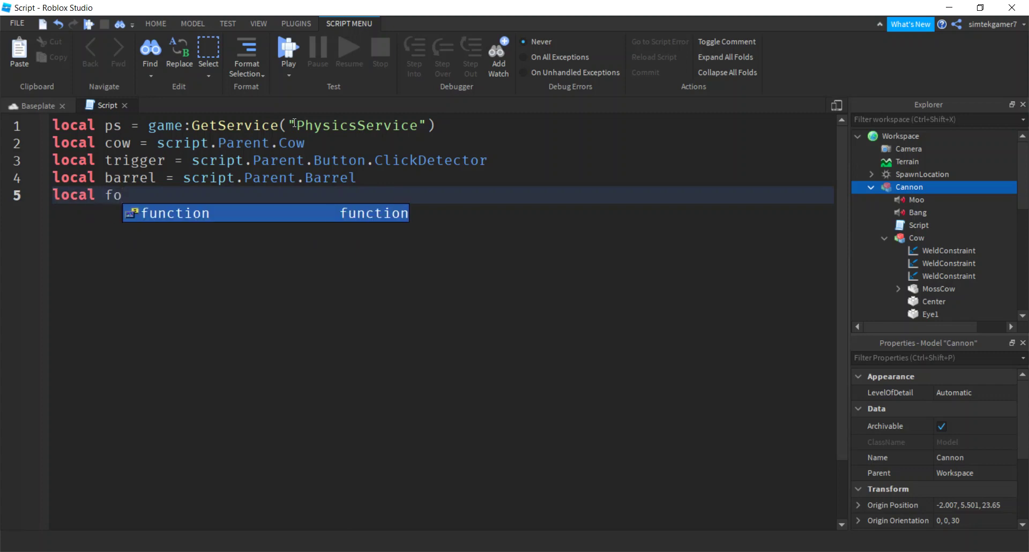
{"action": "key", "text": "BackSpace"}
{"action": "key", "text": "BackSpace"}
{"action": "type", "text": "cus"}
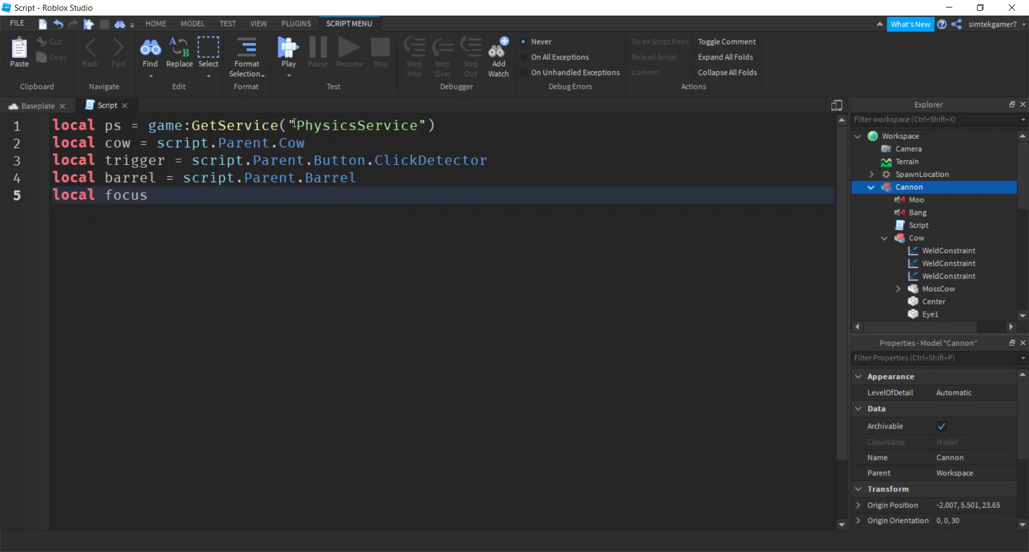
{"action": "type", "text": " = script.Parent.F"}
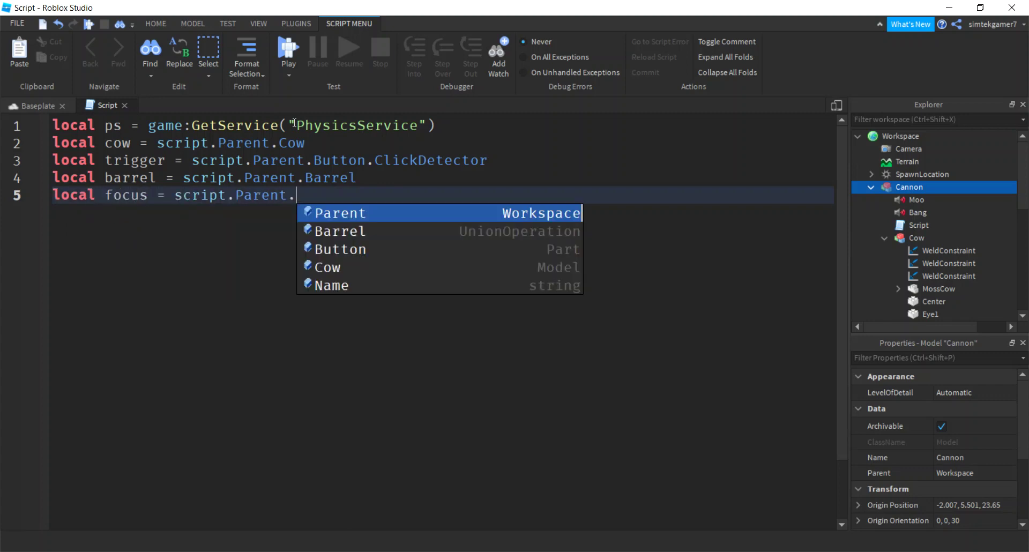